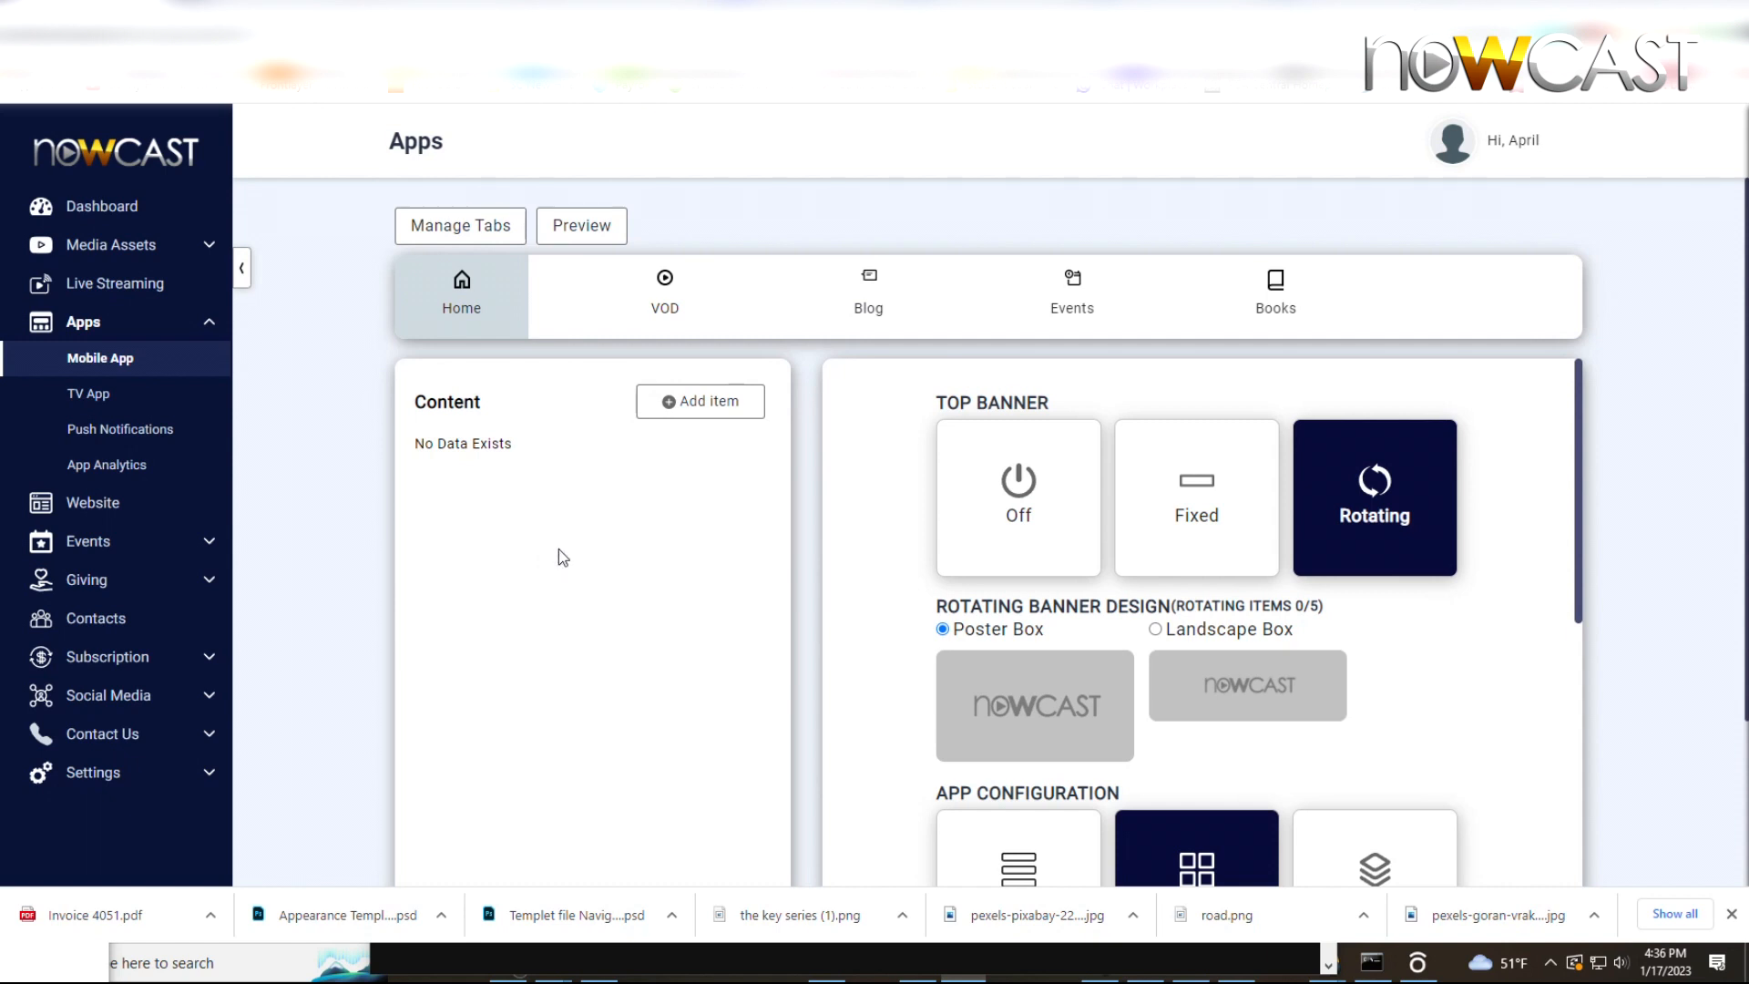
Step: Add the Untitled Calendar as a content item on the mobile app's Home tab
click(699, 414)
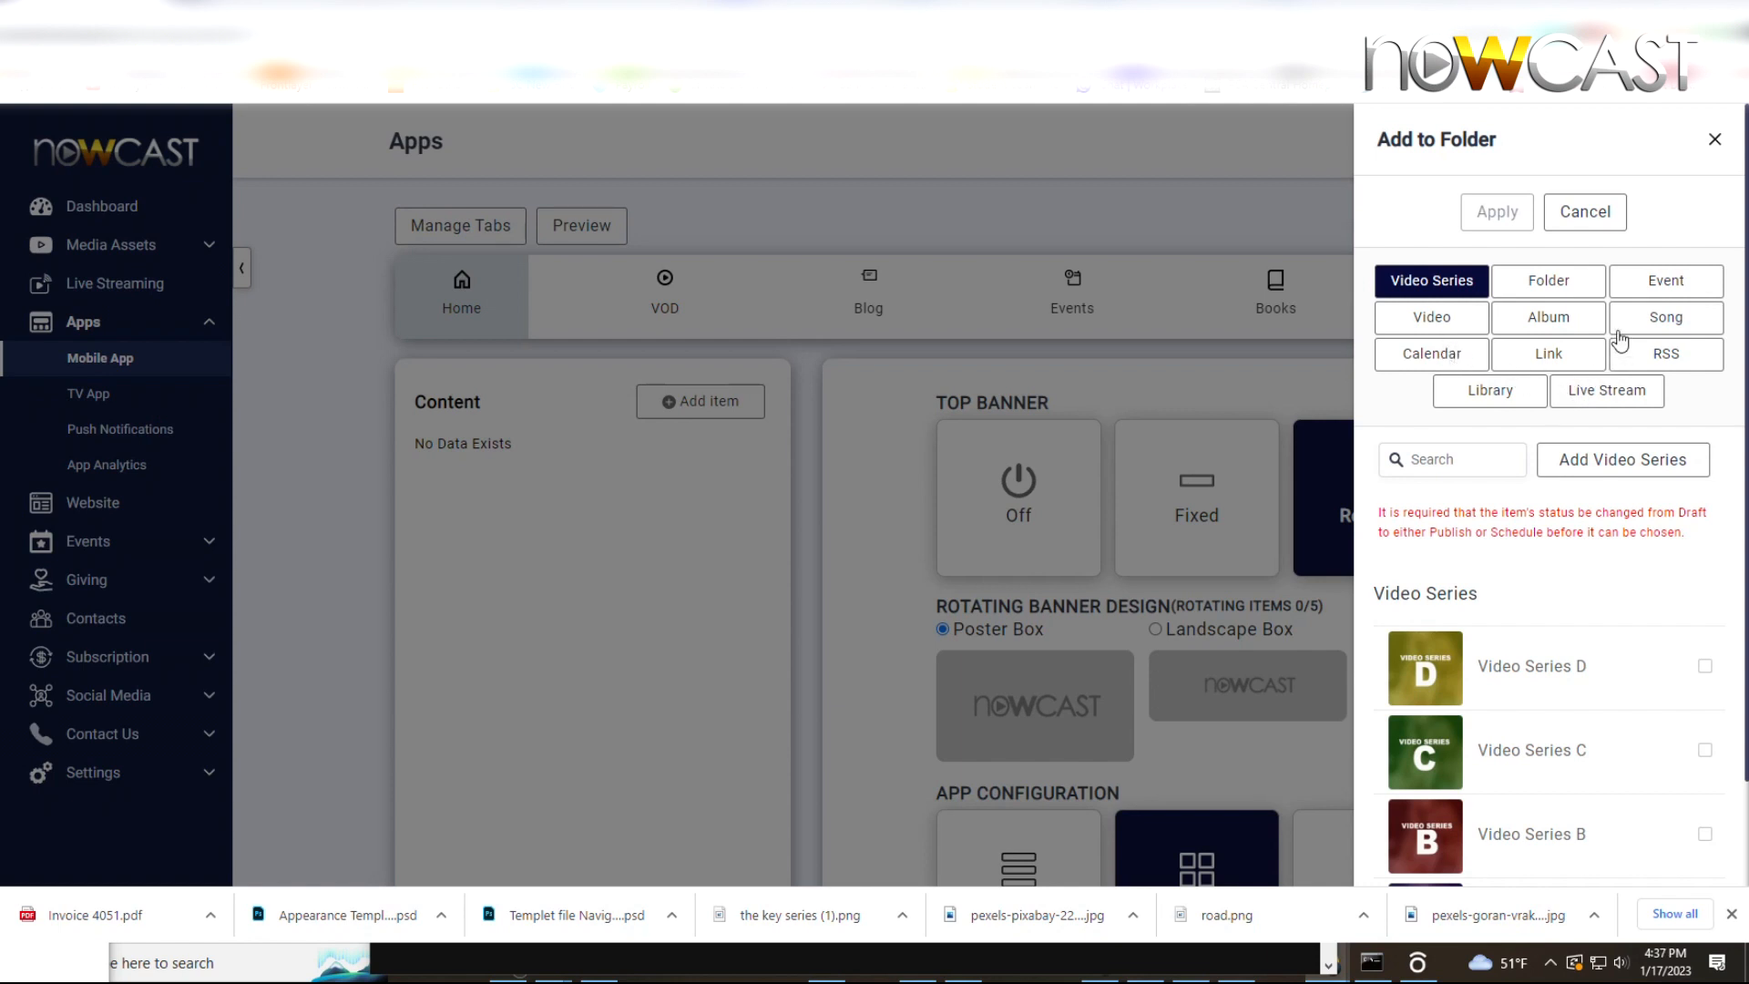
click(1431, 360)
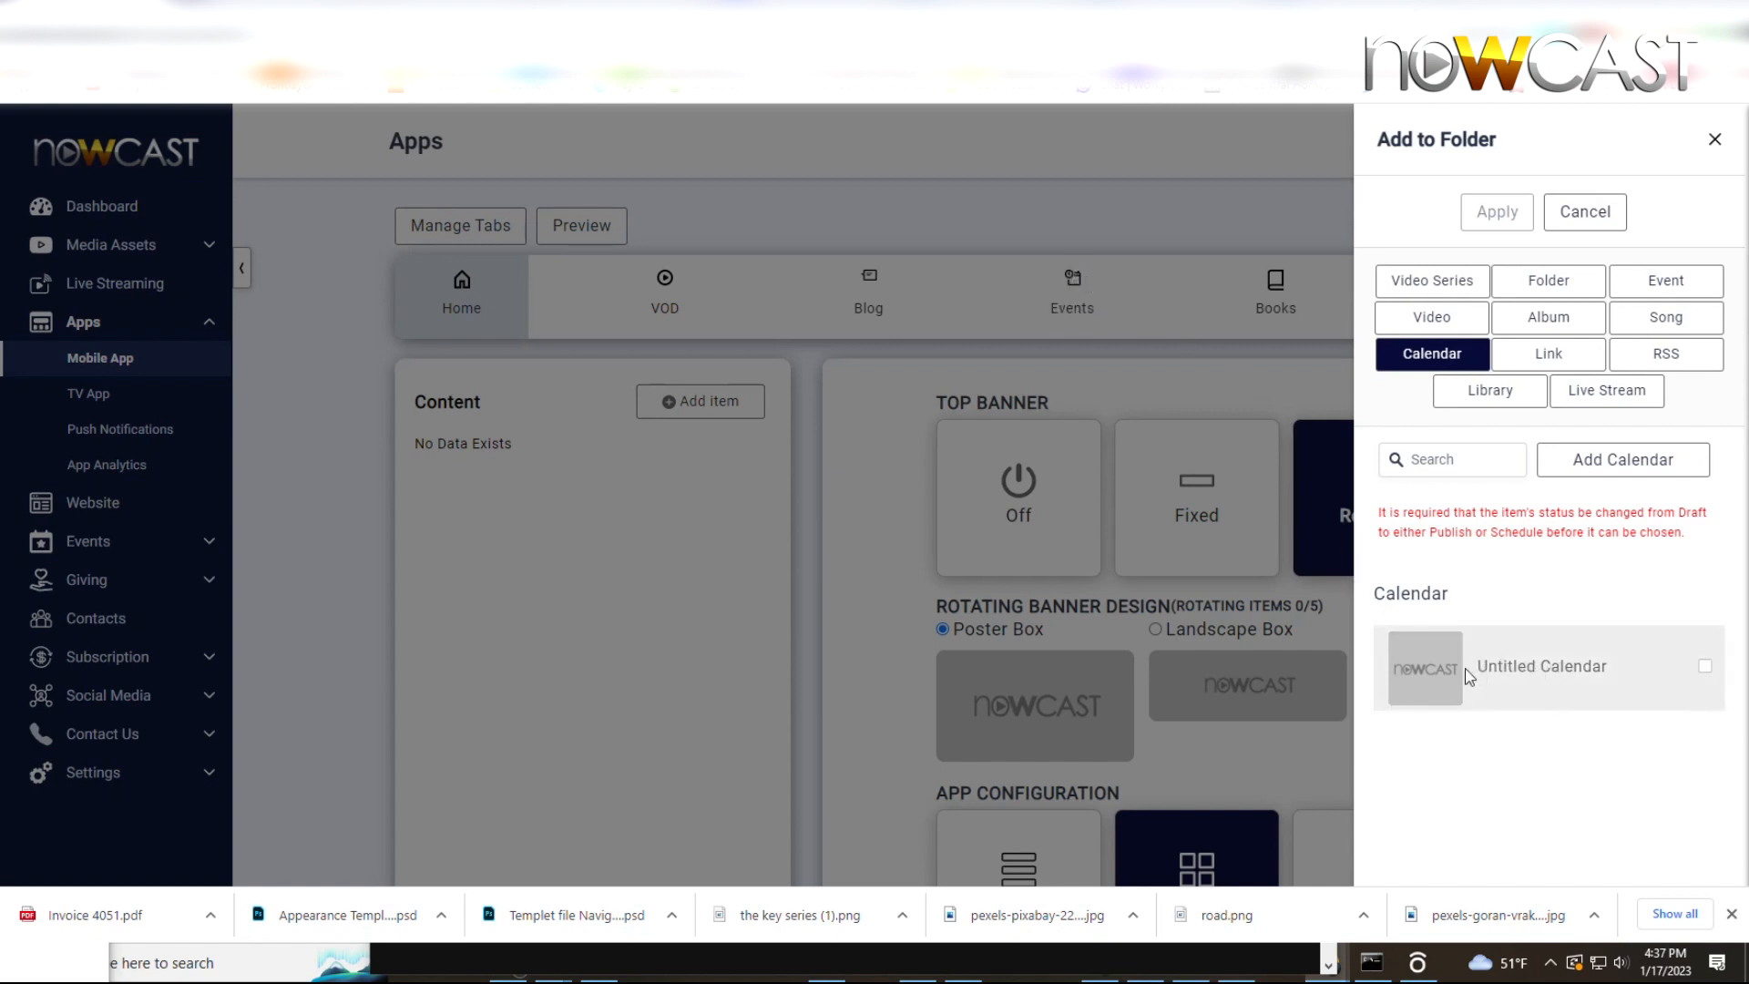
click(1527, 679)
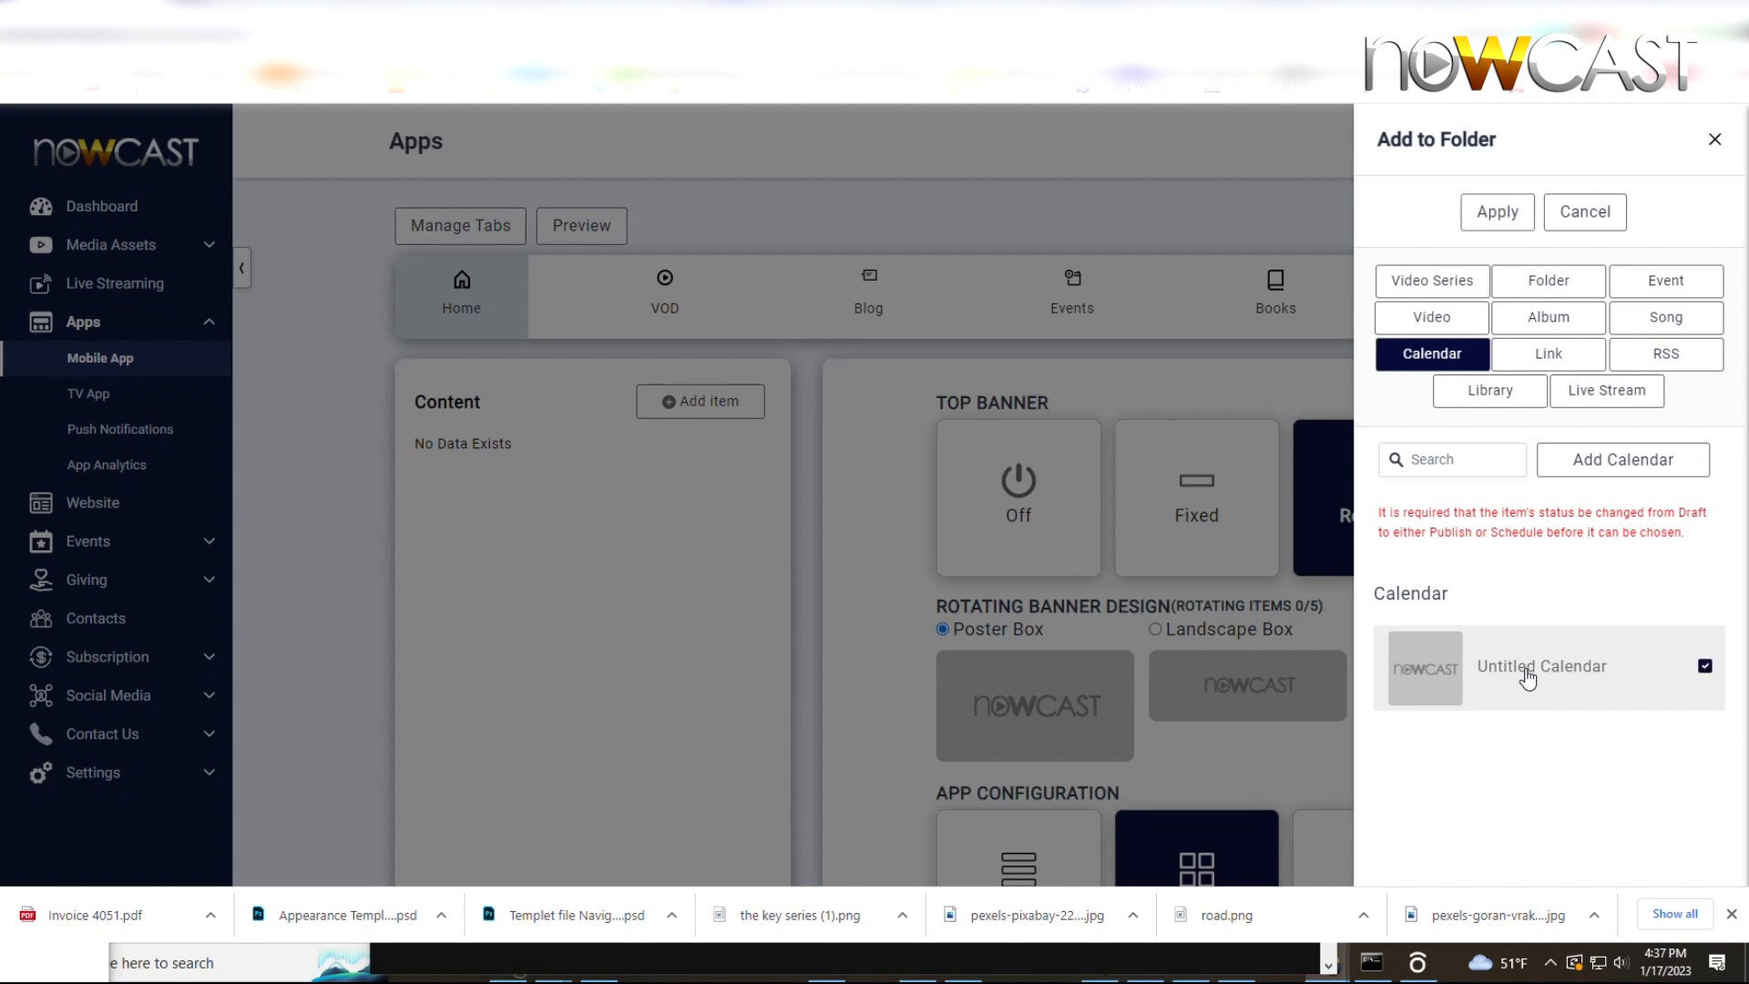
click(1474, 224)
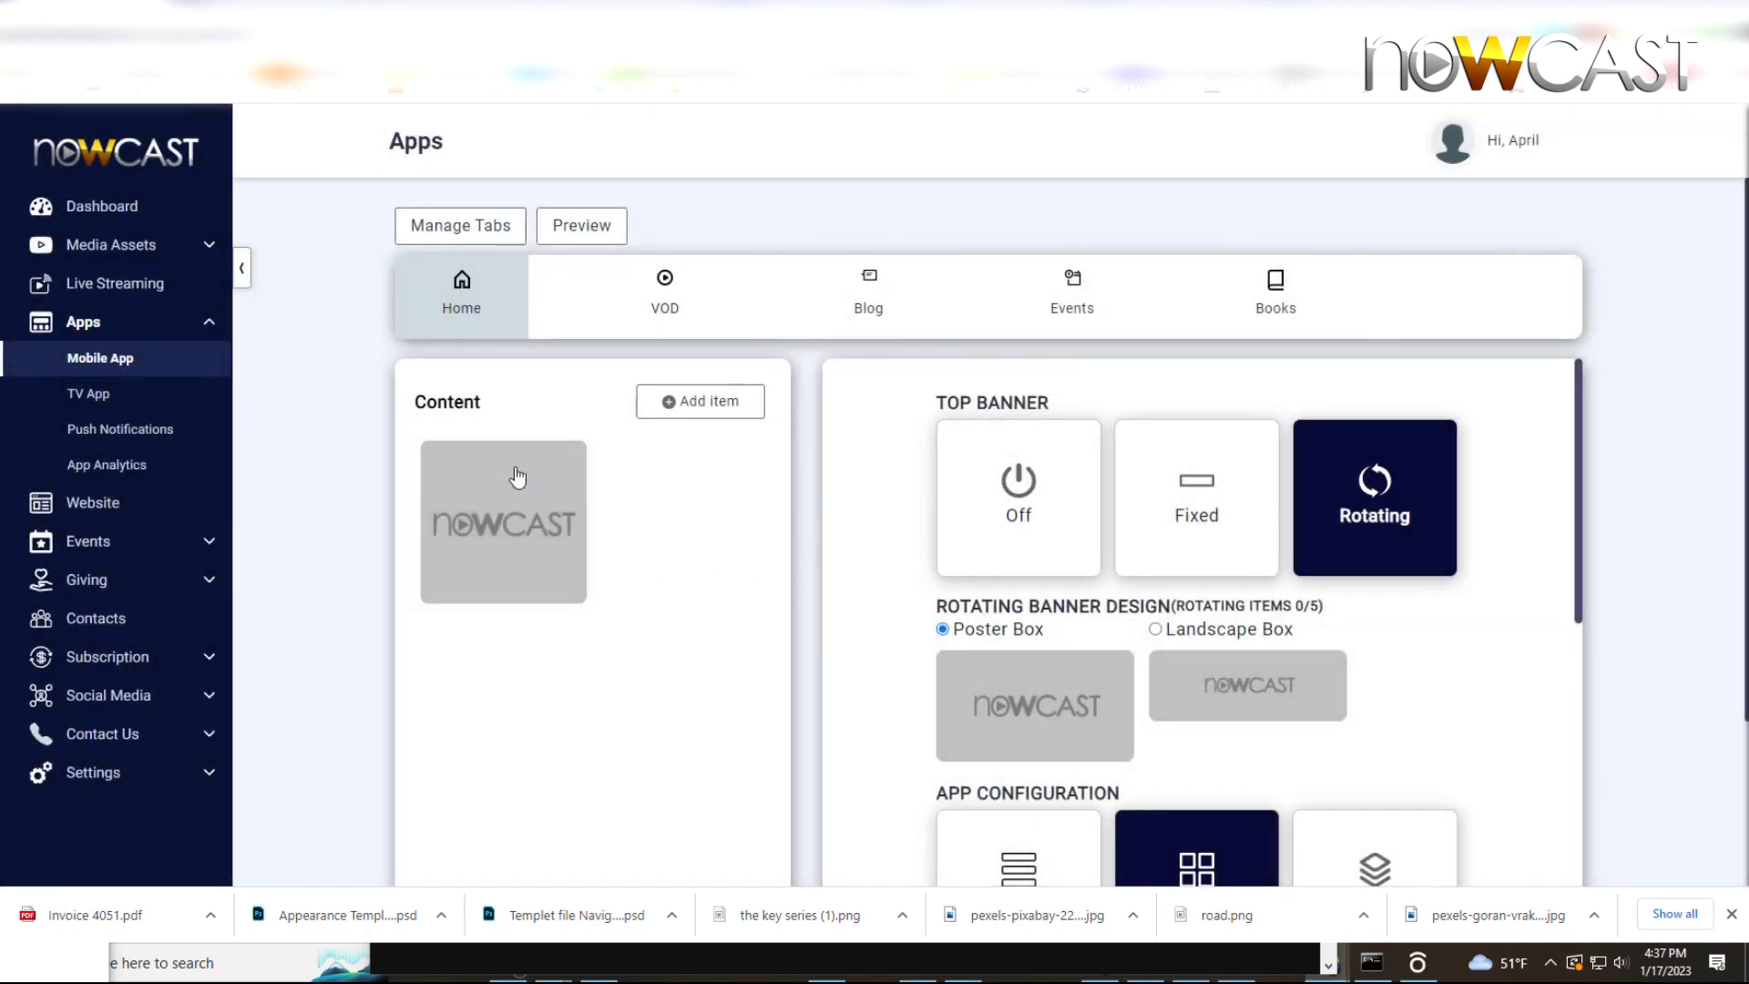
Step: Open the calendar from the Home tab content, look through its settings and appearance section, and return to the mobile app
mouse_move(523, 558)
scroll(628, 544, down, 3)
click(767, 807)
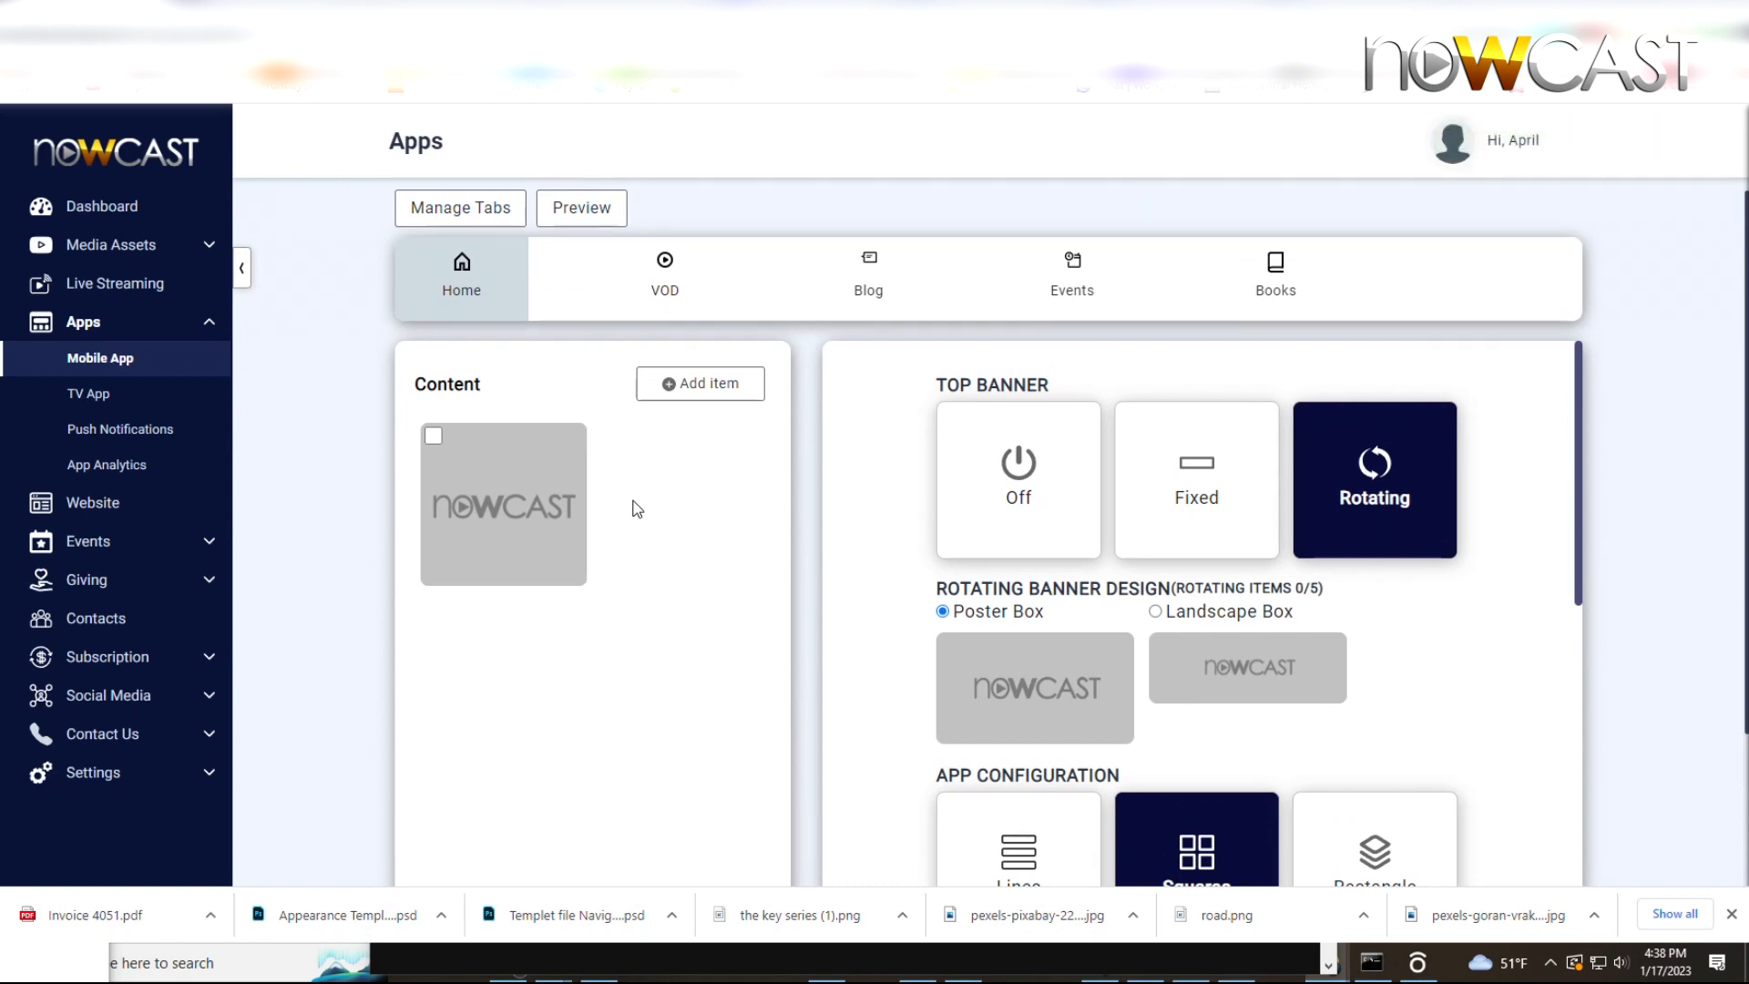
mouse_move(501, 447)
click(483, 524)
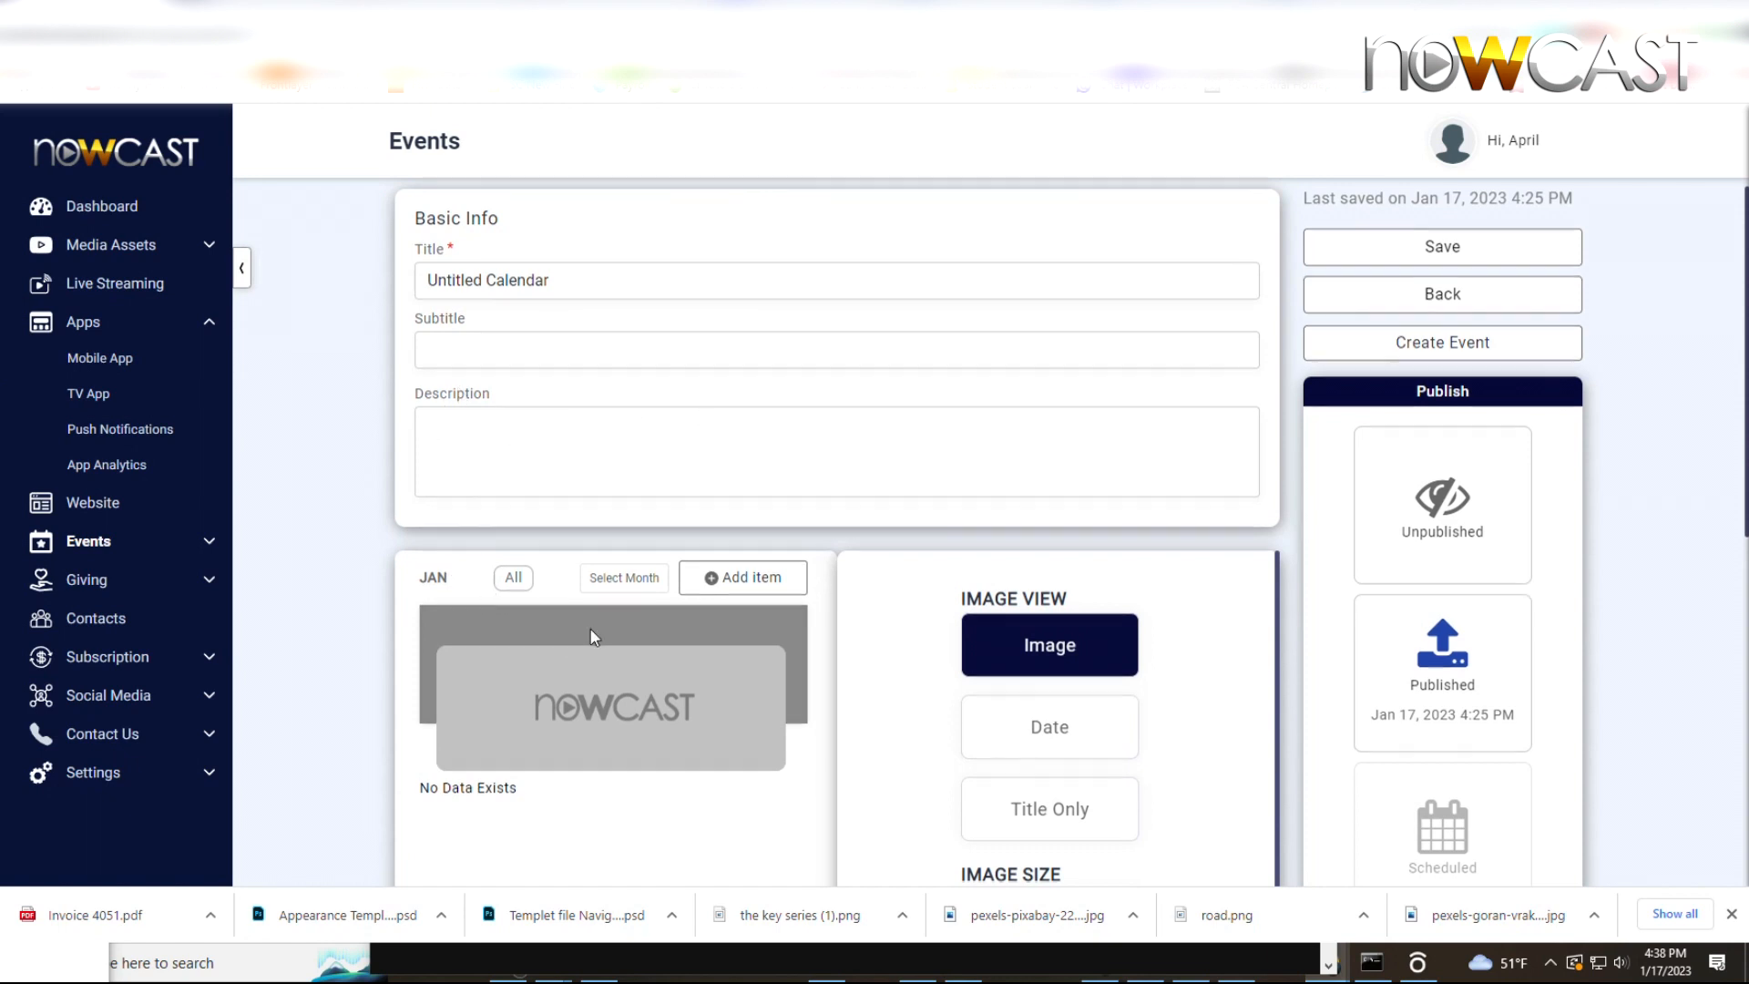
scroll(593, 636, down, 6)
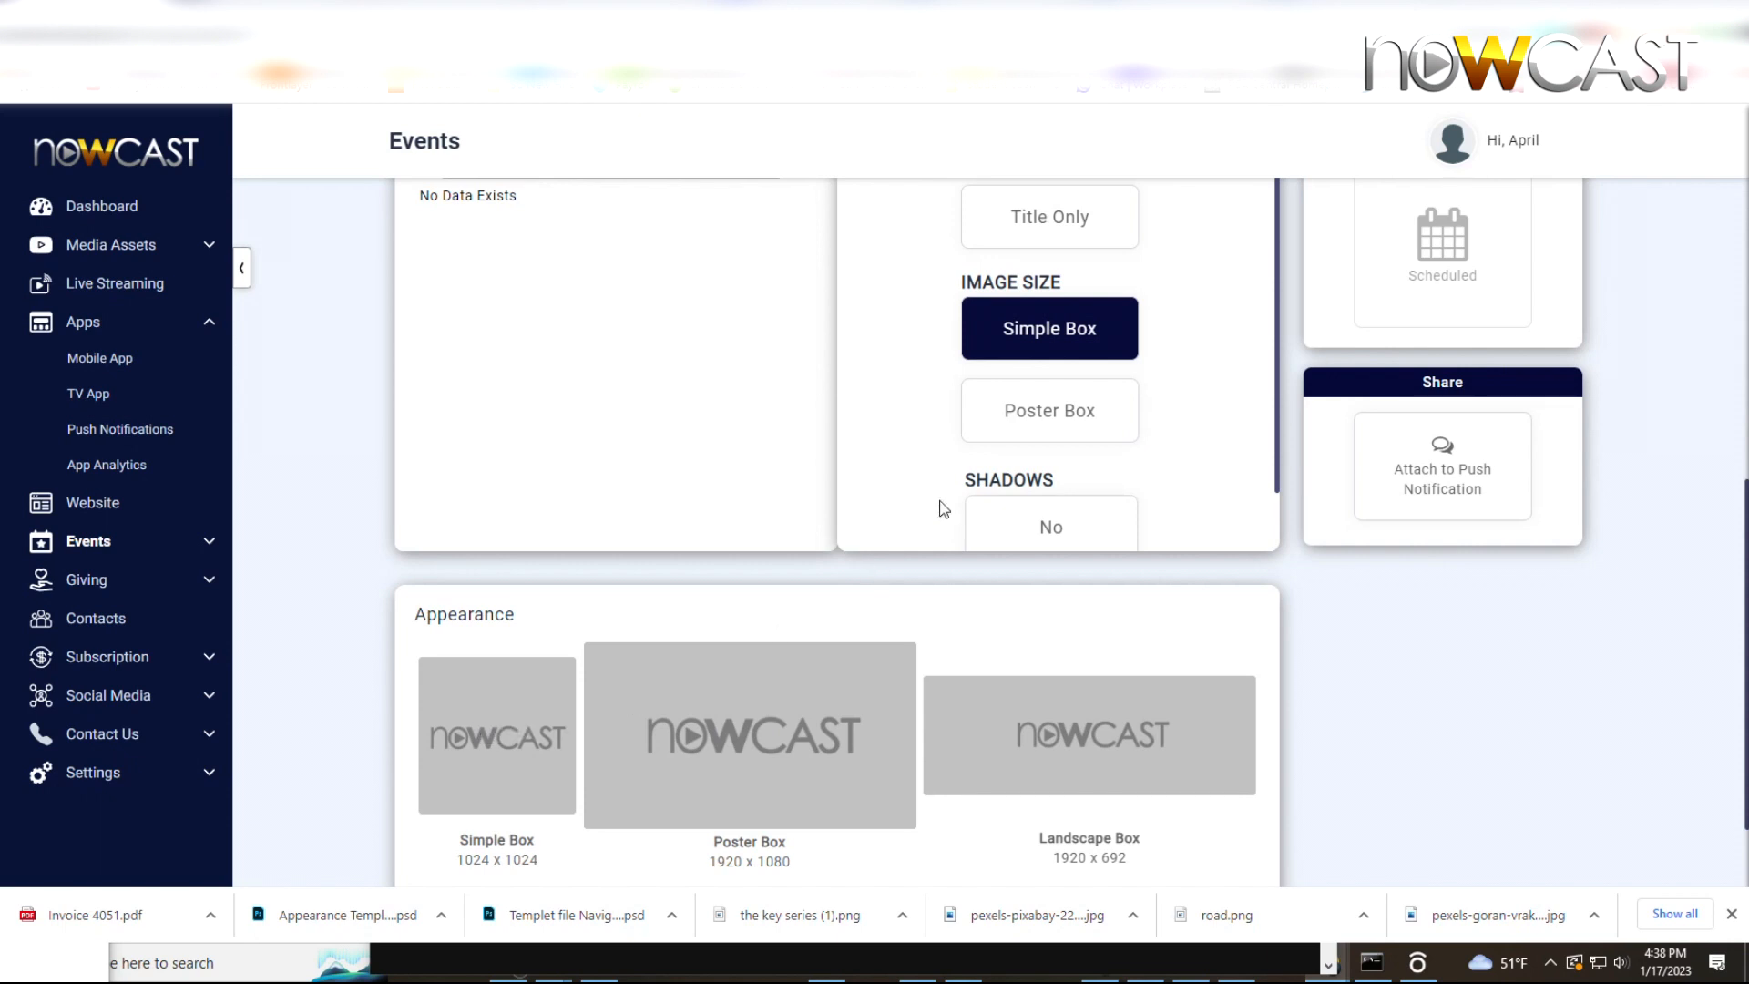
scroll(944, 509, up, 6)
click(1443, 312)
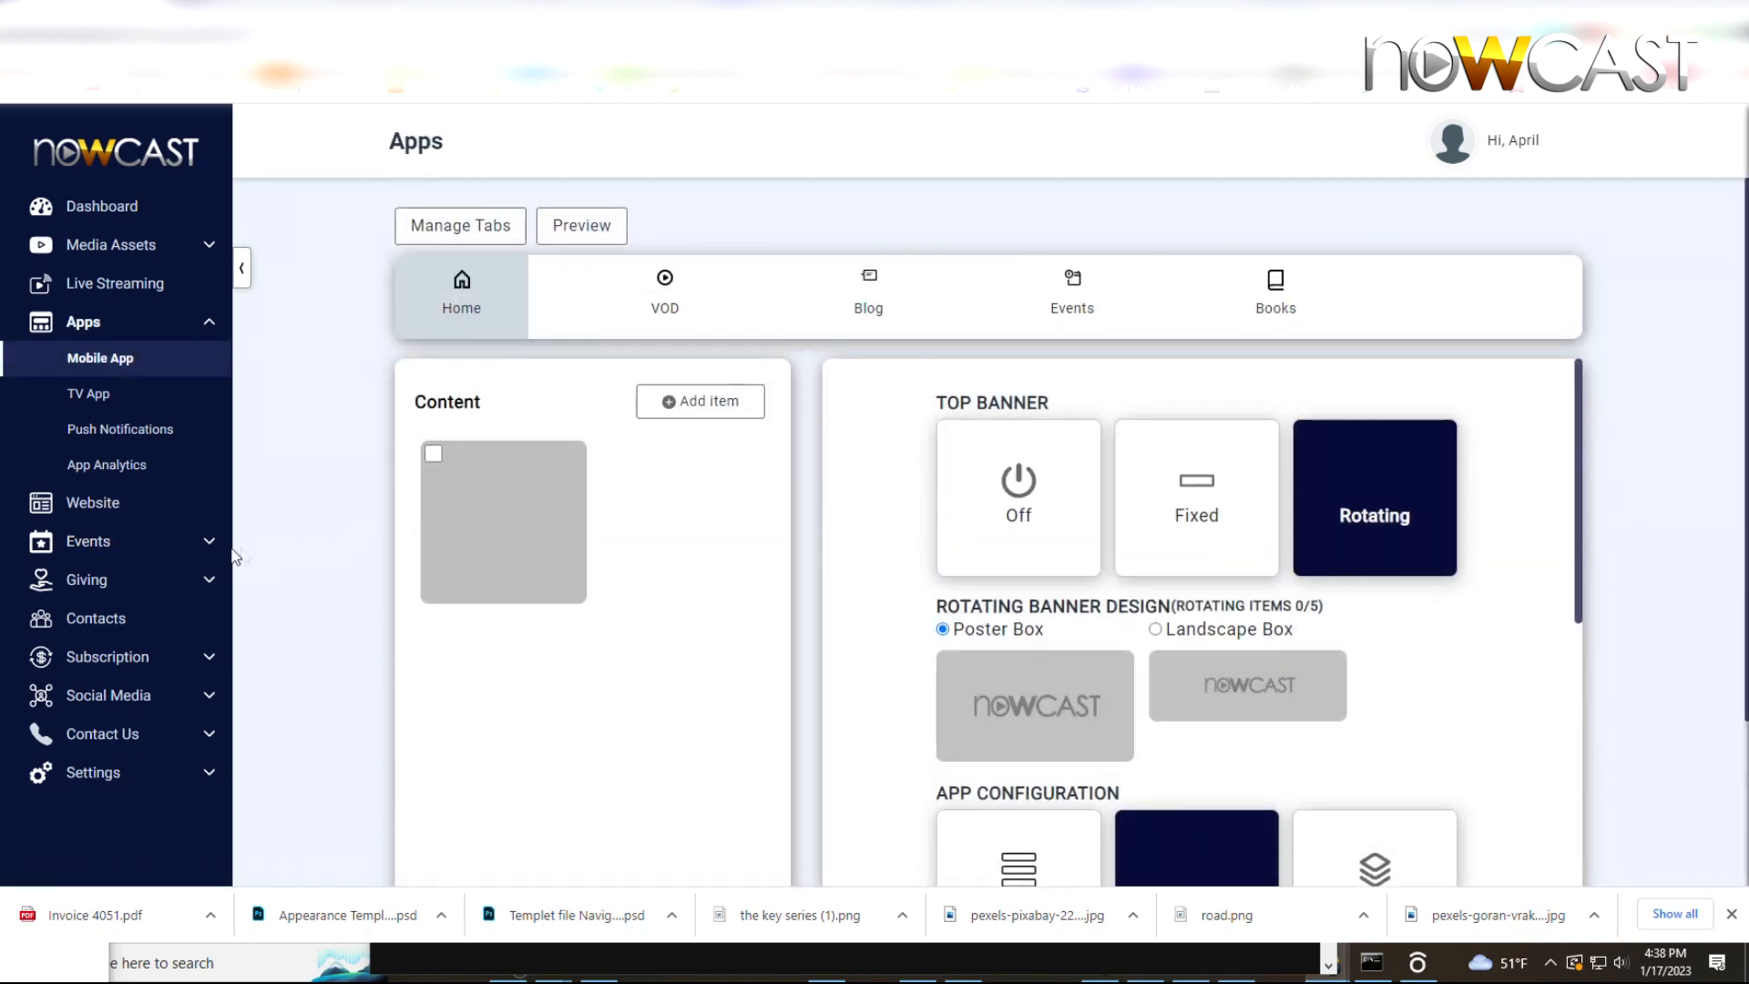
Step: Go to the Events section and open the Untitled Calendar from the recent calendars
click(98, 547)
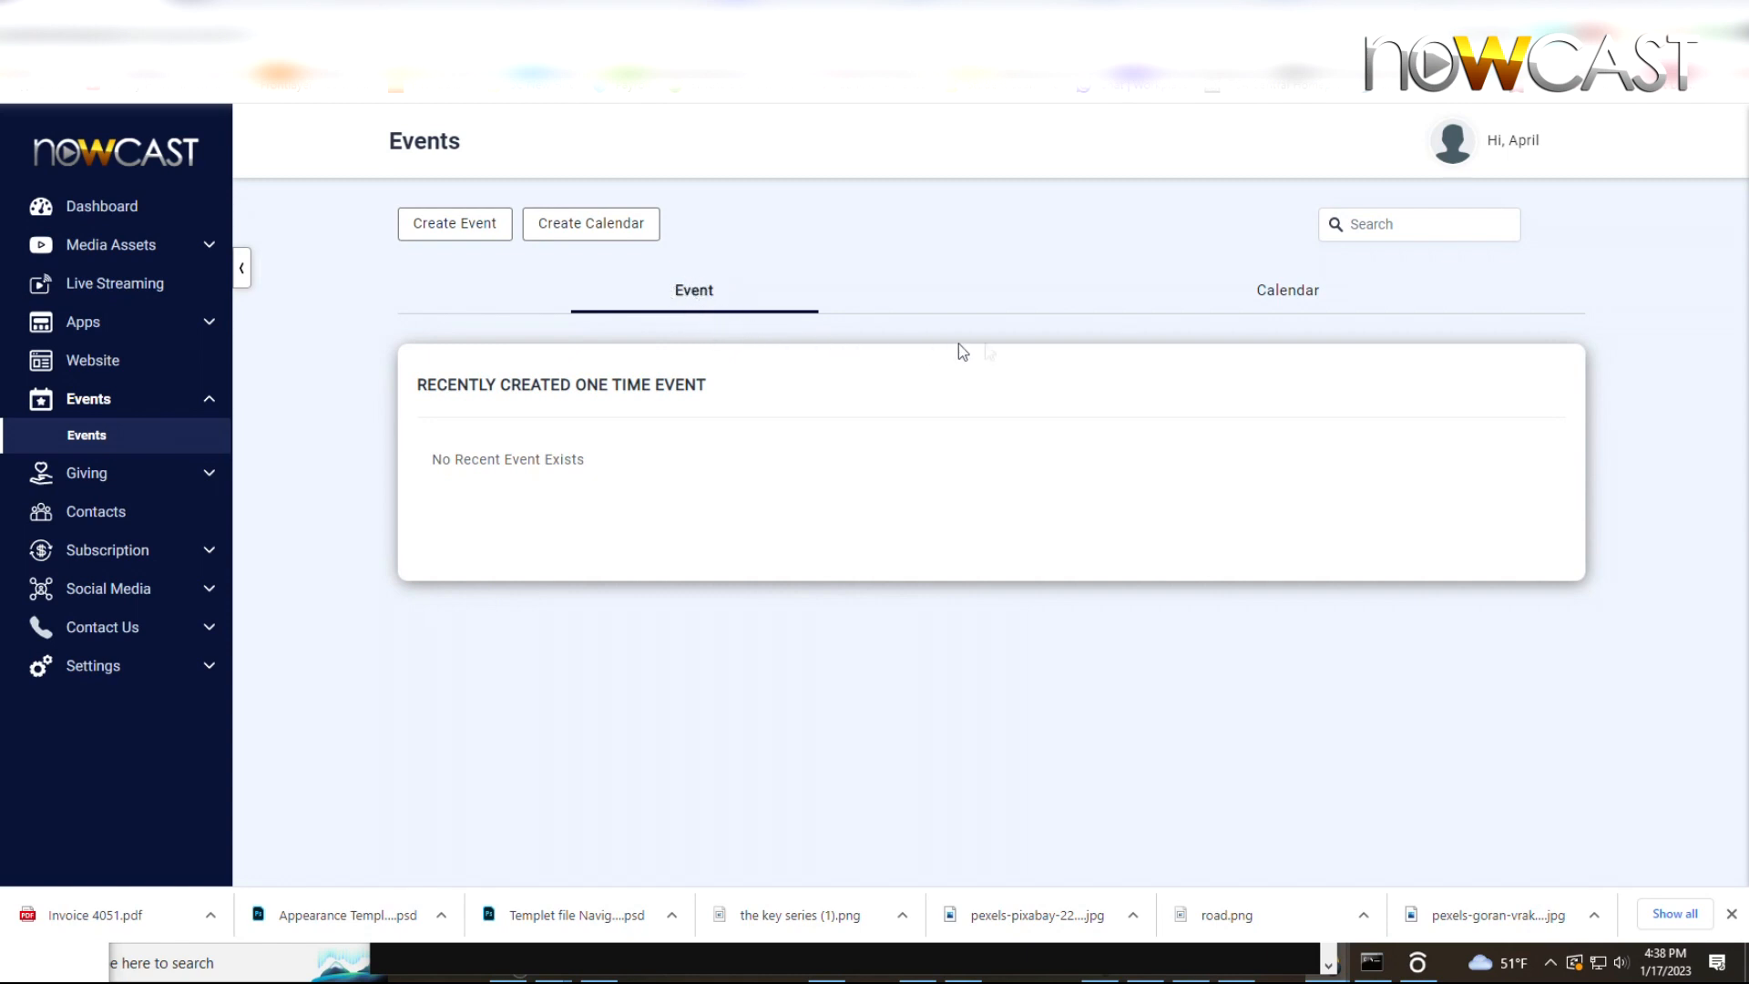
click(1309, 293)
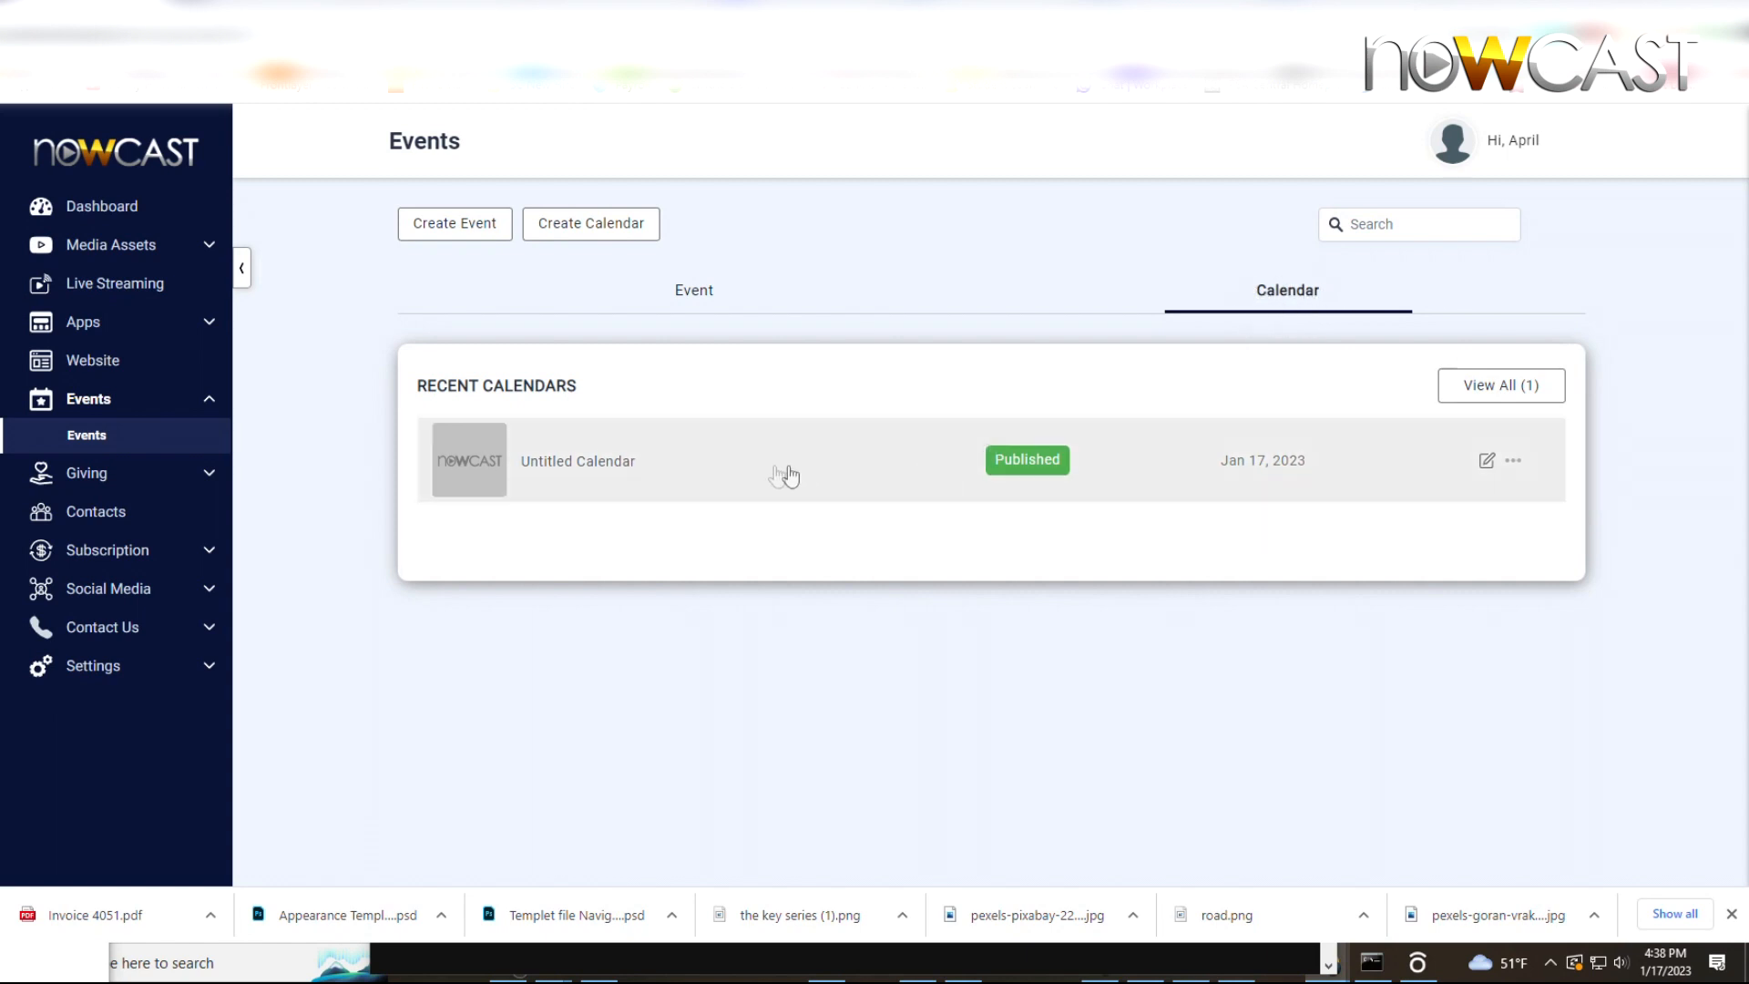
click(584, 470)
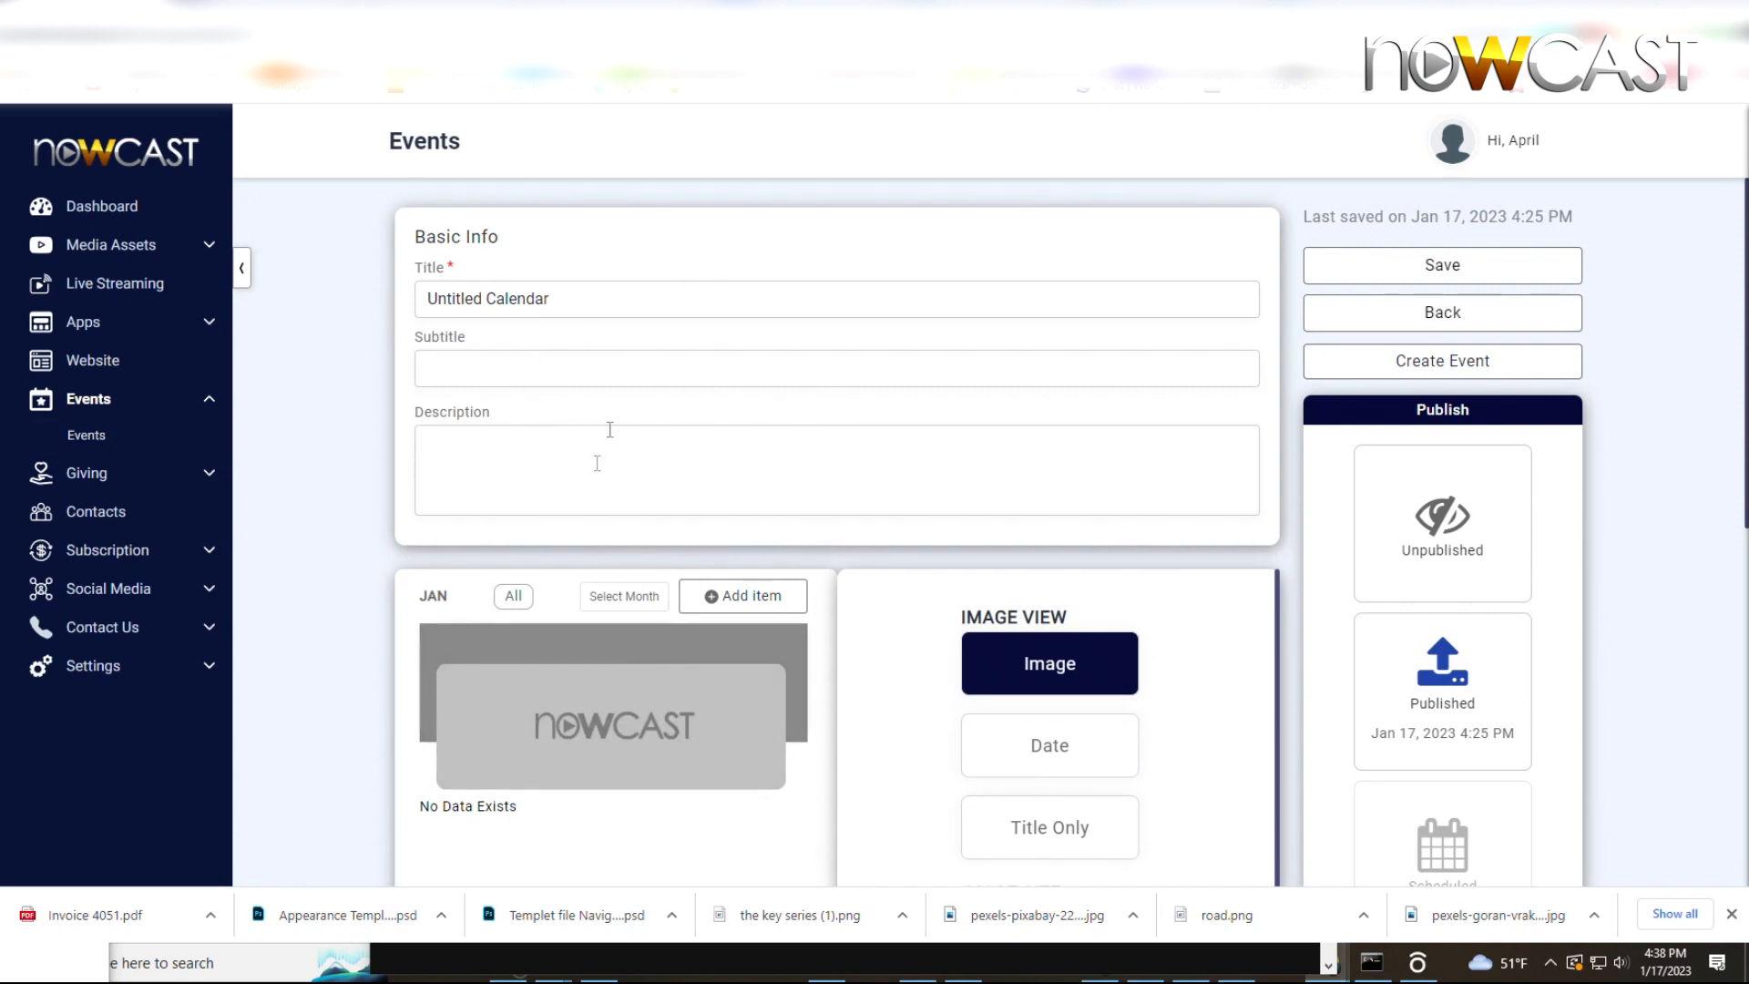
Step: Change the calendar's title to "Even'ts Calendar"
triple_click(604, 299)
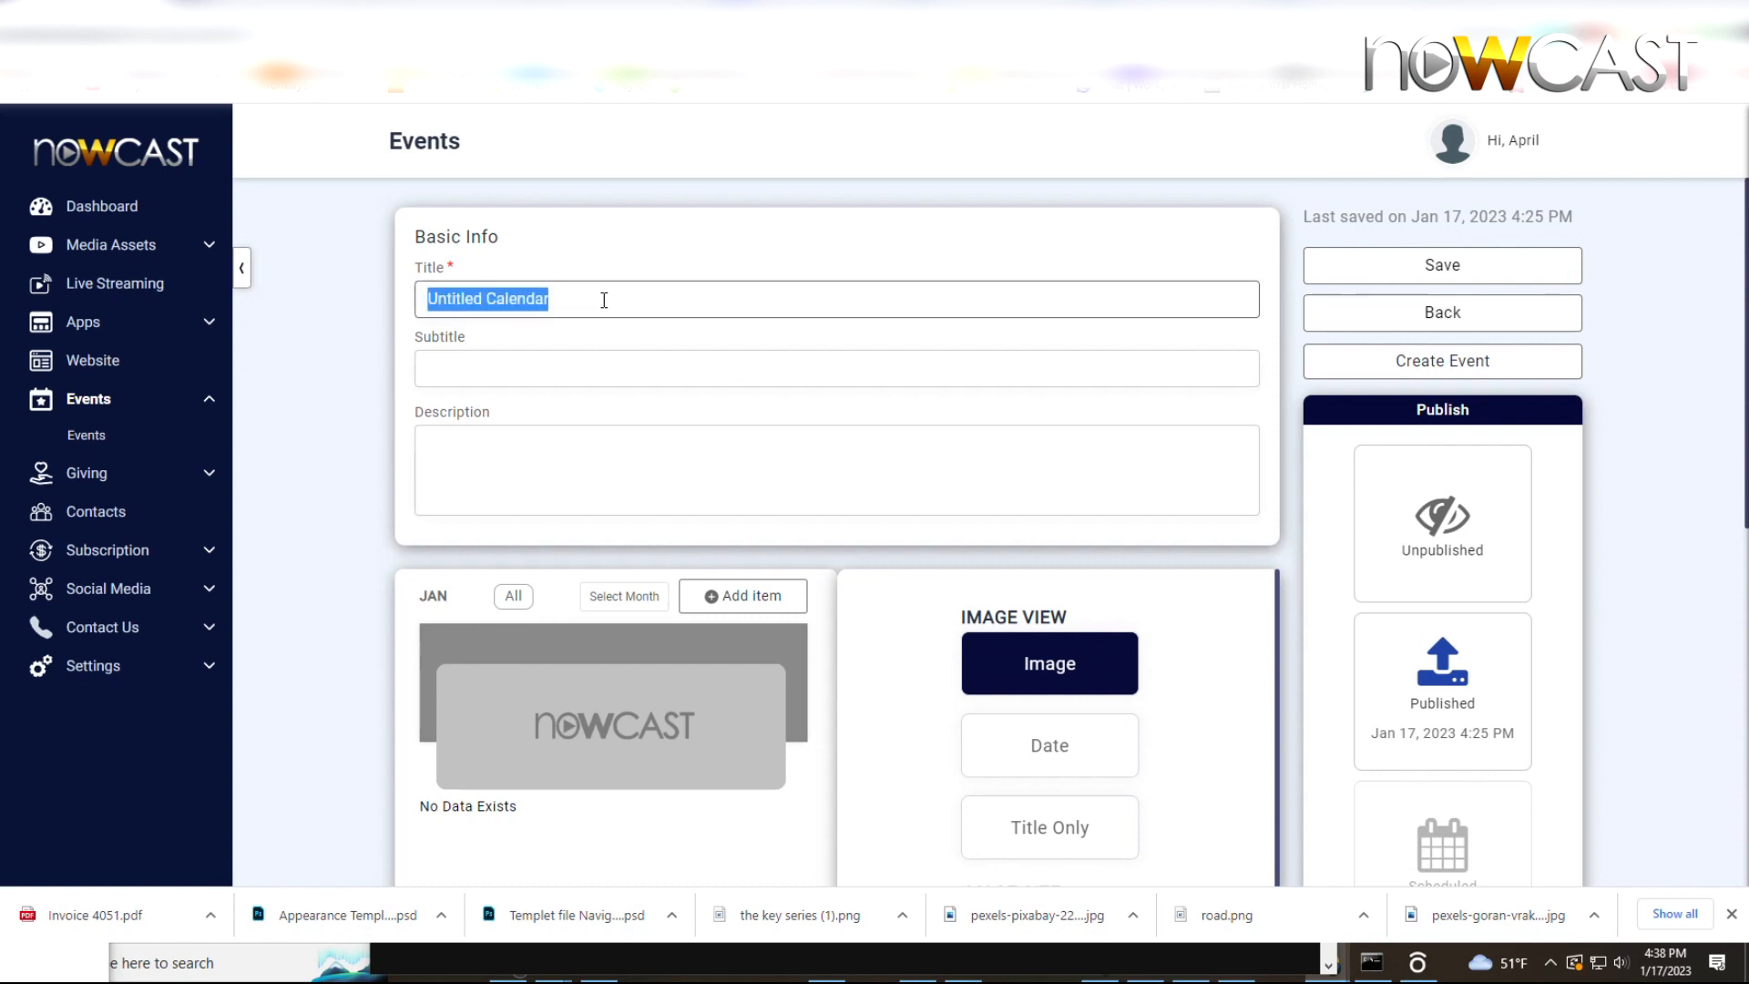
double_click(463, 299)
text(Events )
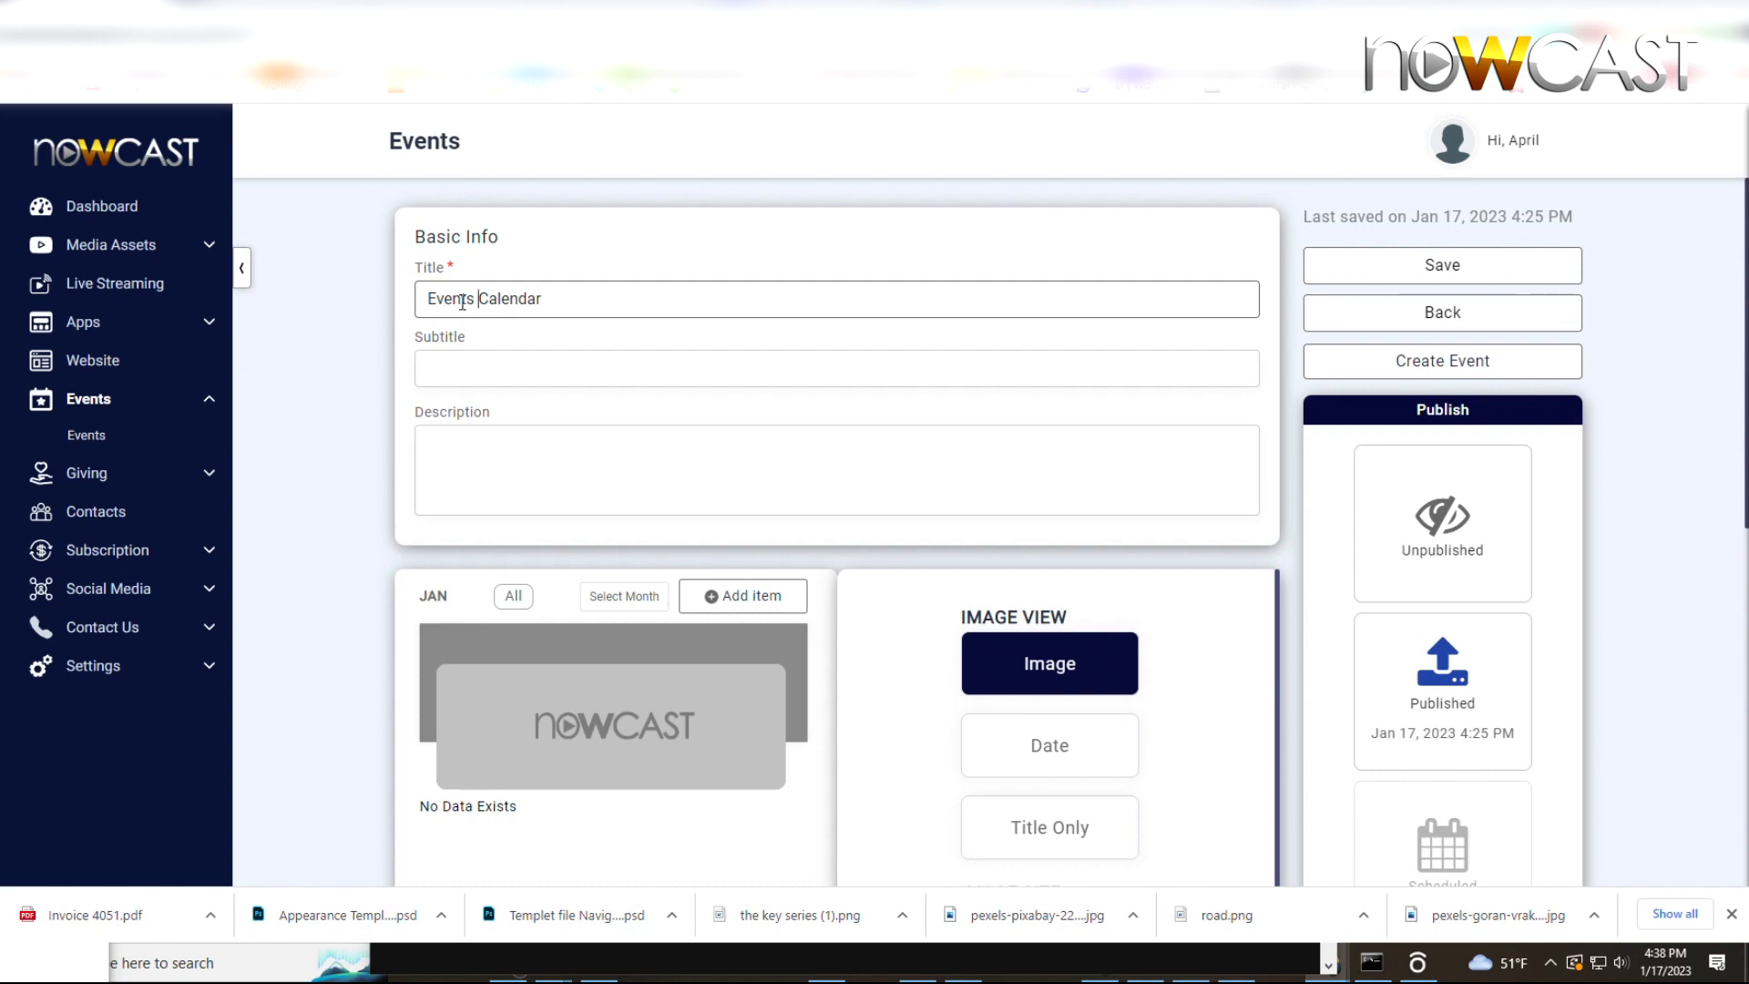
text(')
Step: Enter "Subtitle Goes Here" as the calendar's subtitle and save the calendar
click(482, 364)
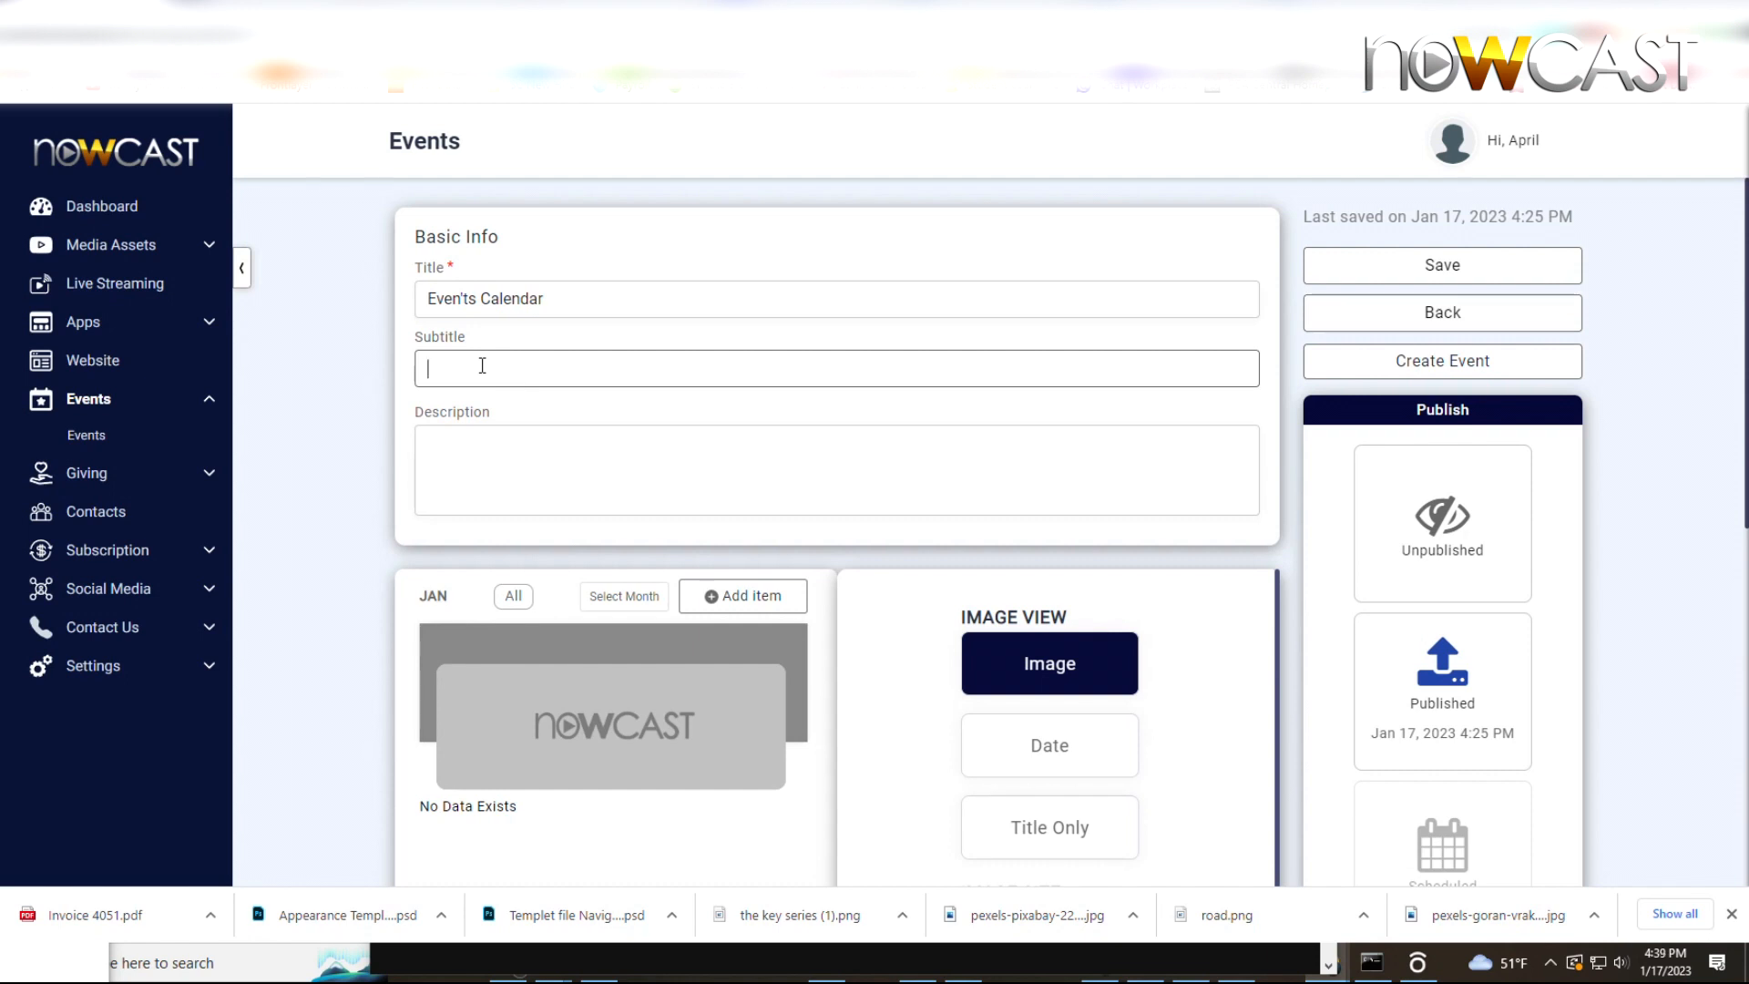
text(Subtile Goes Here)
right_click(454, 373)
click(511, 387)
click(471, 445)
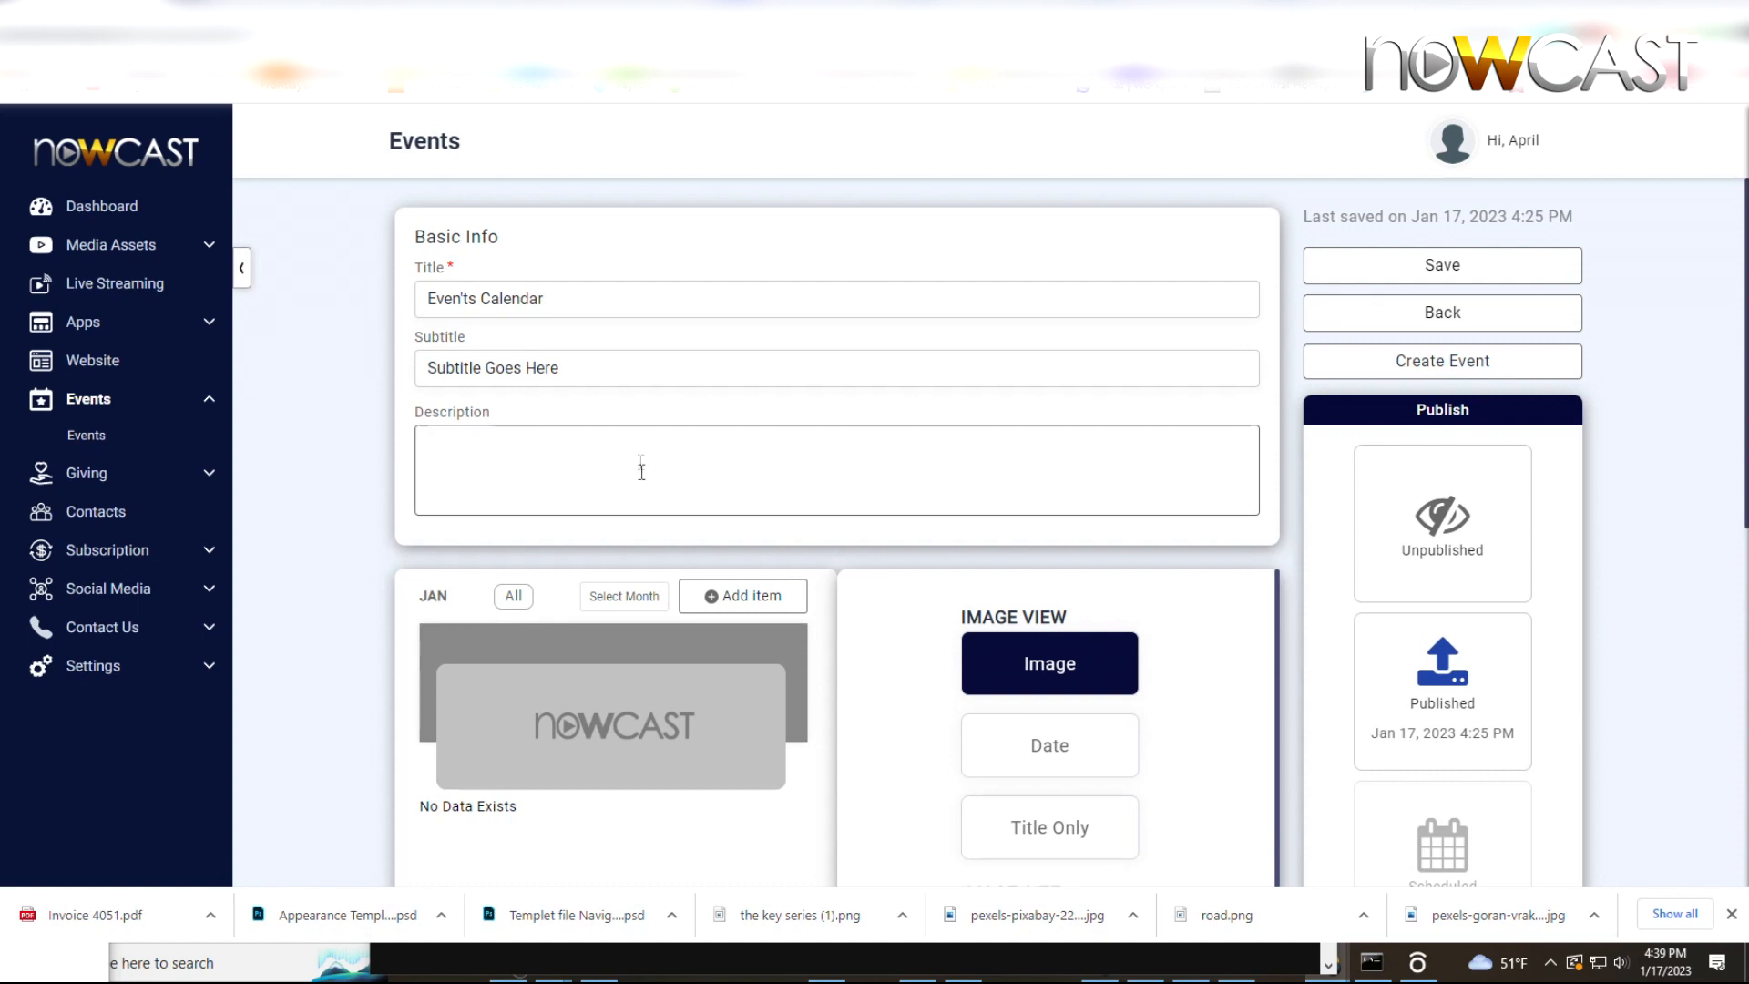
click(1402, 263)
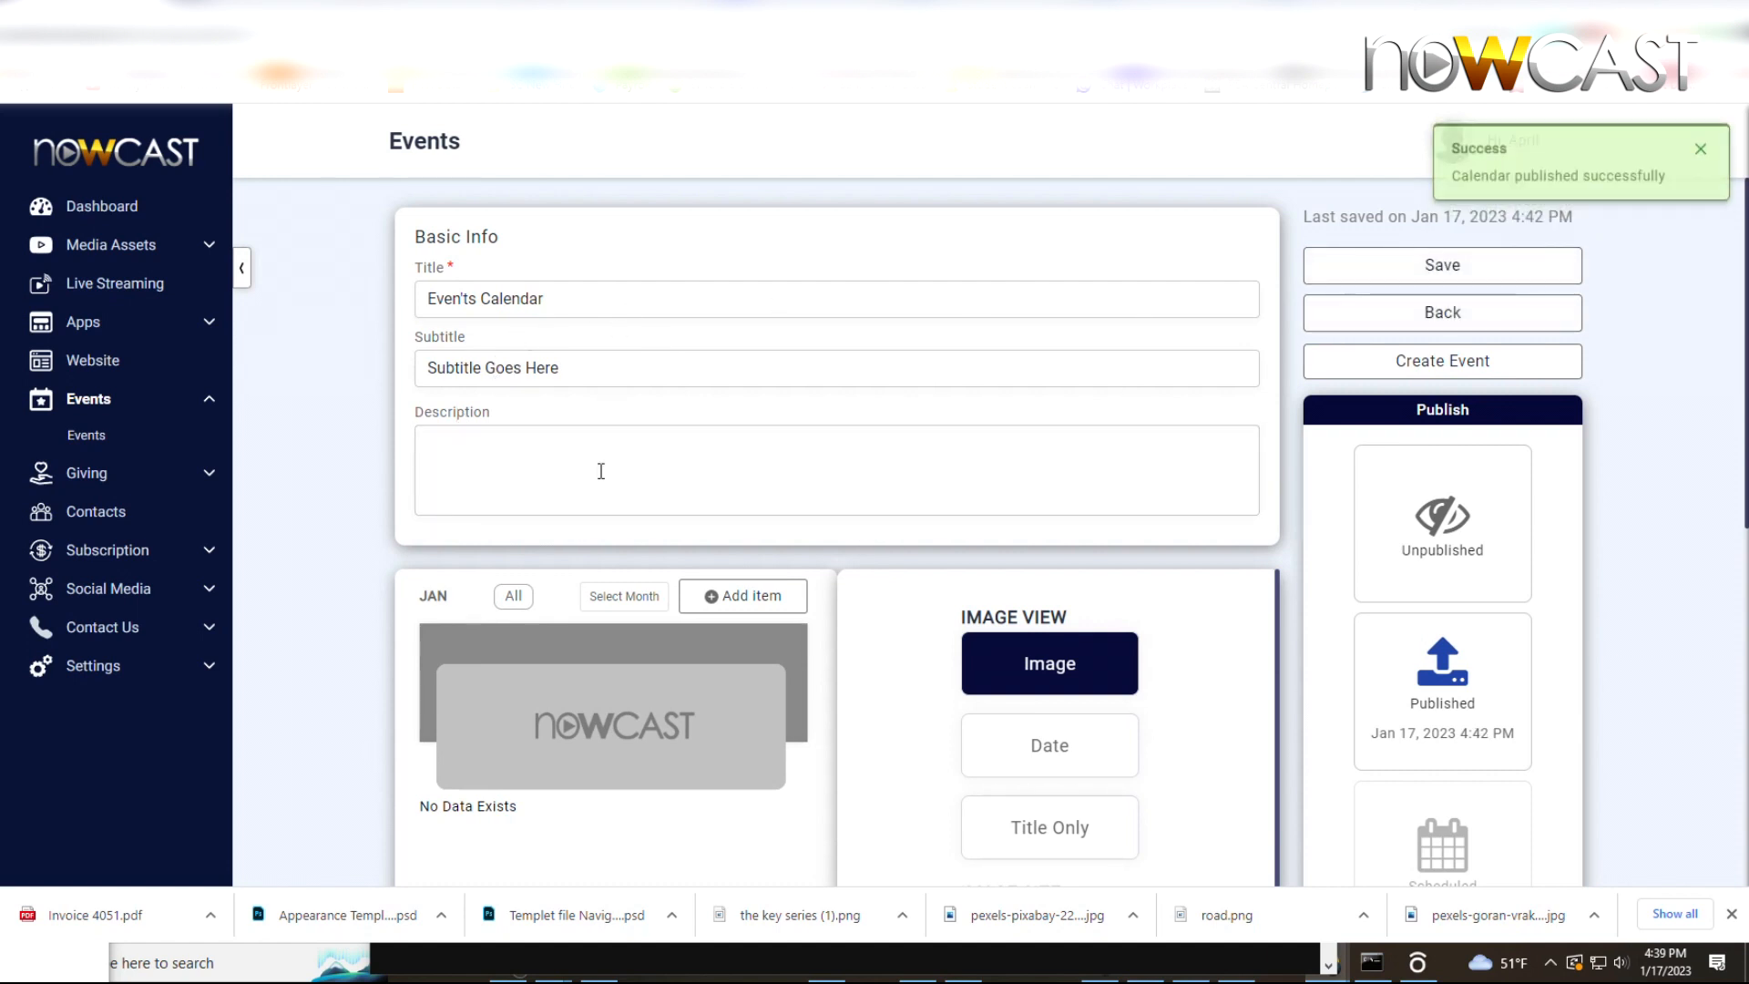
Step: Set the calendar's Simple Box appearance image to the Events Calender graphic from the library
scroll(602, 471, down, 2)
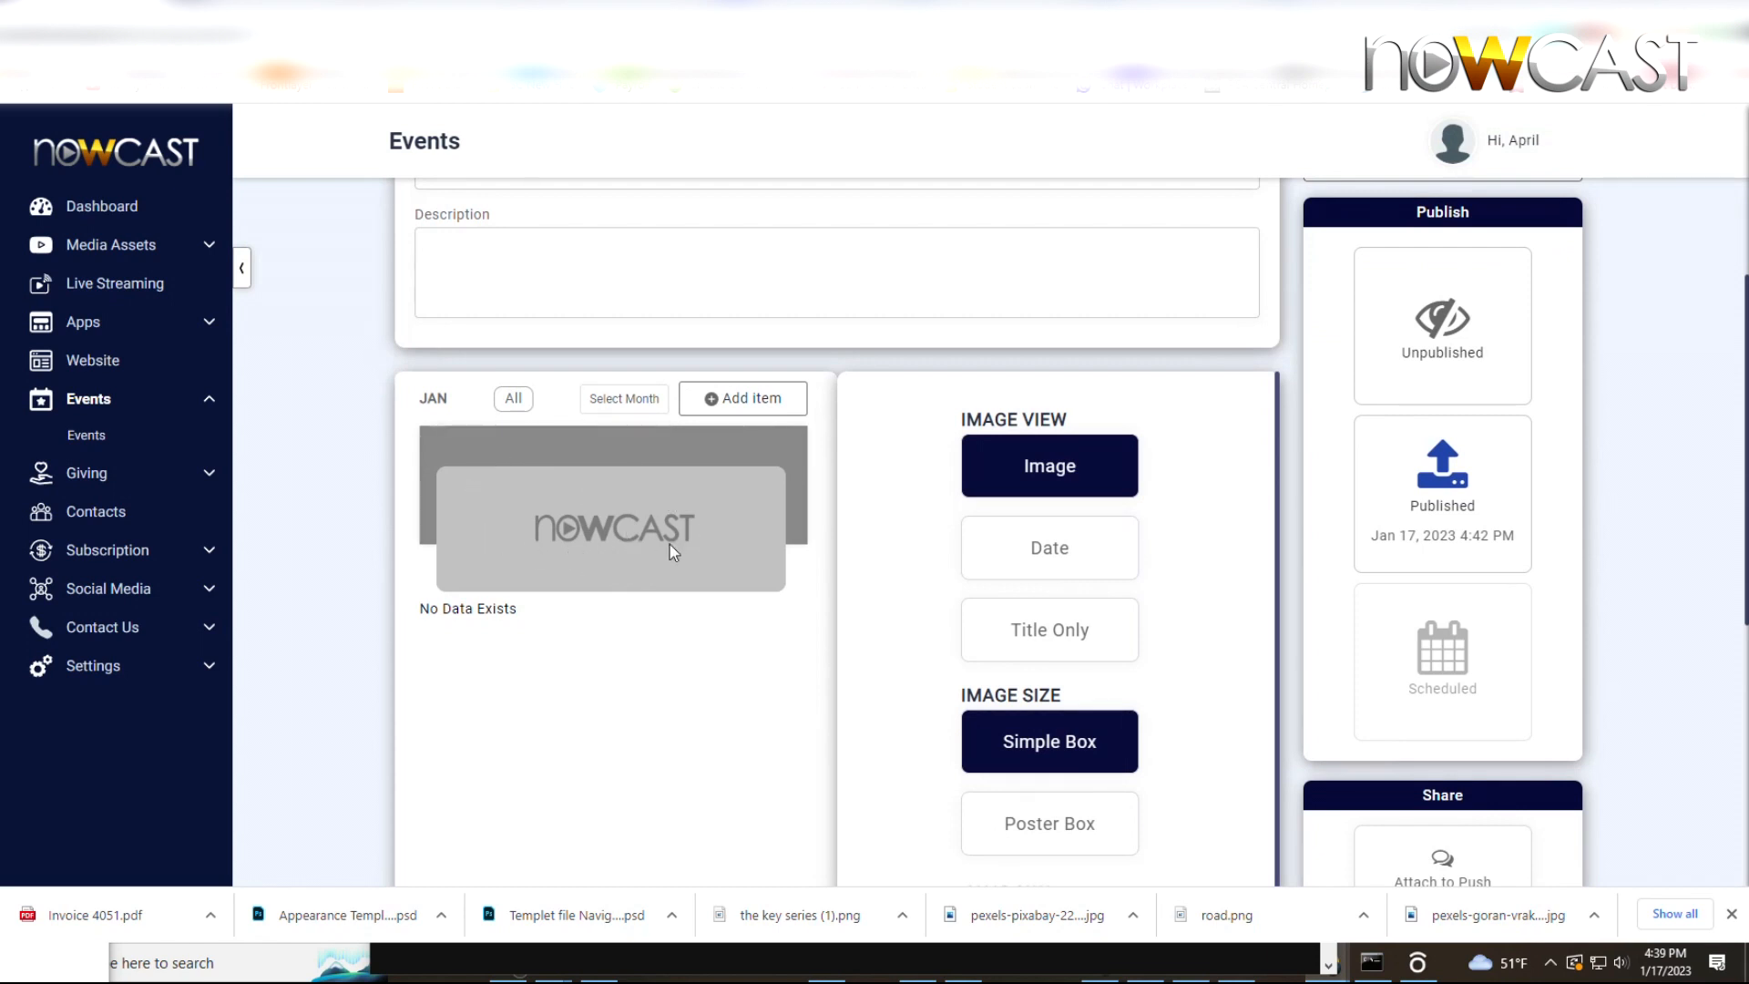
scroll(622, 532, down, 4)
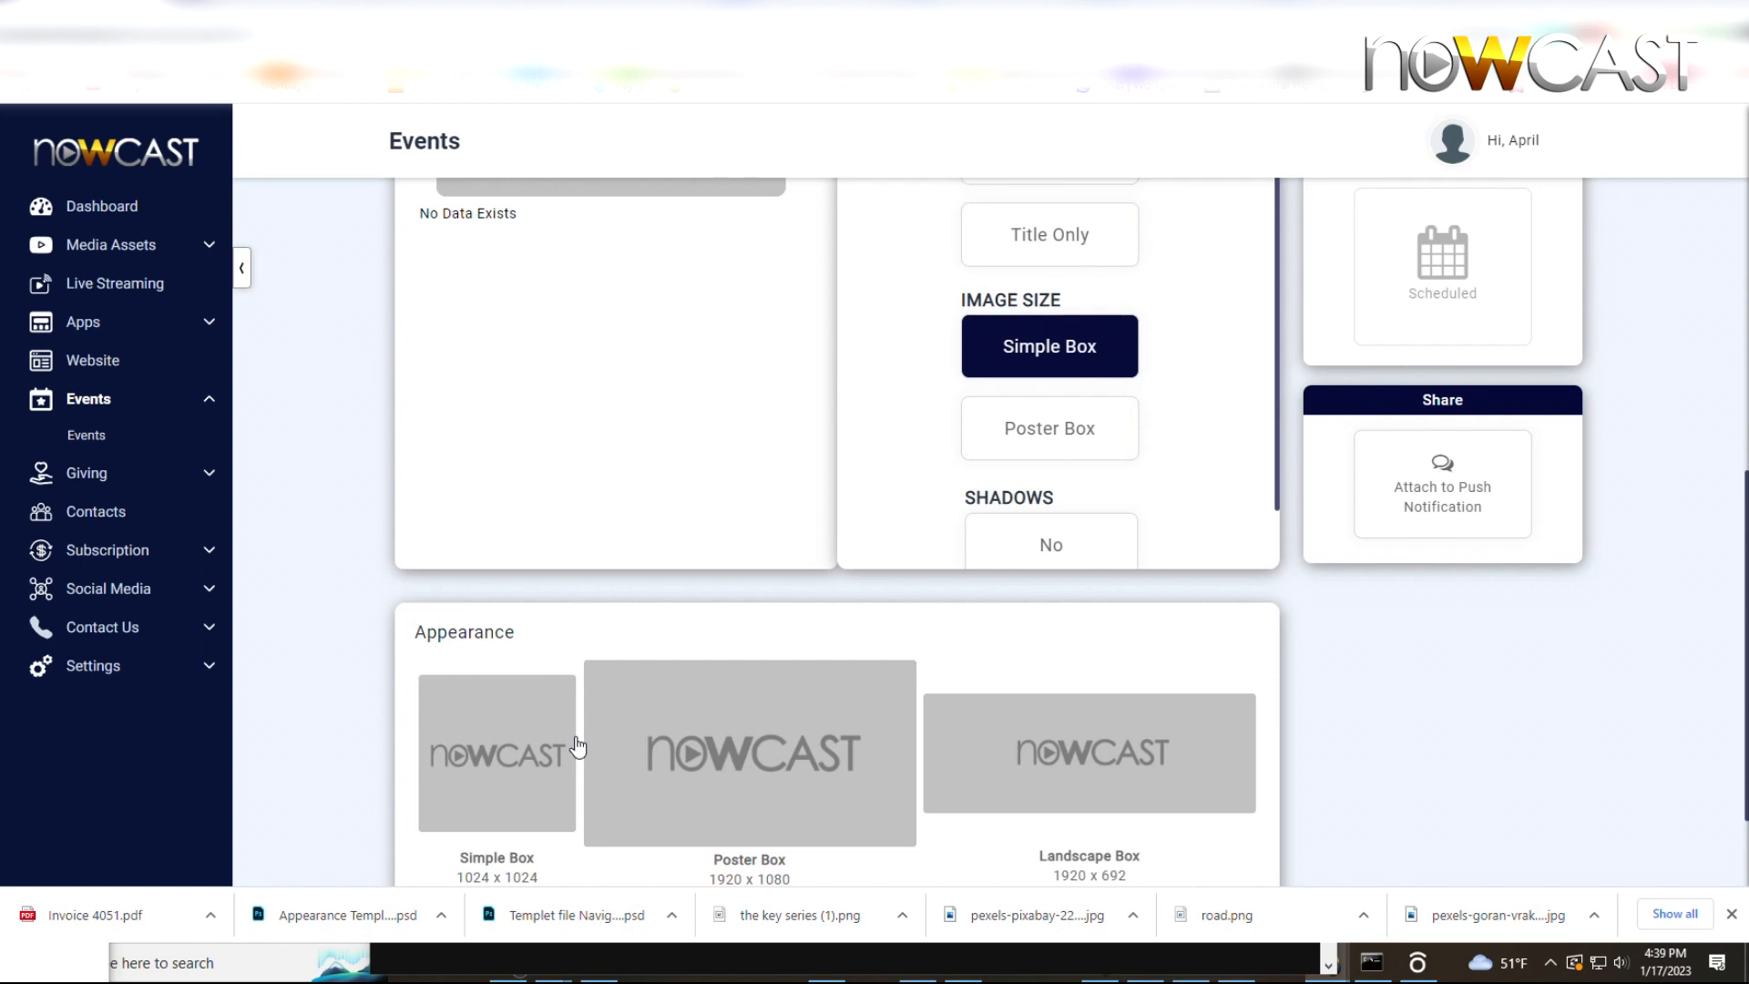
click(465, 741)
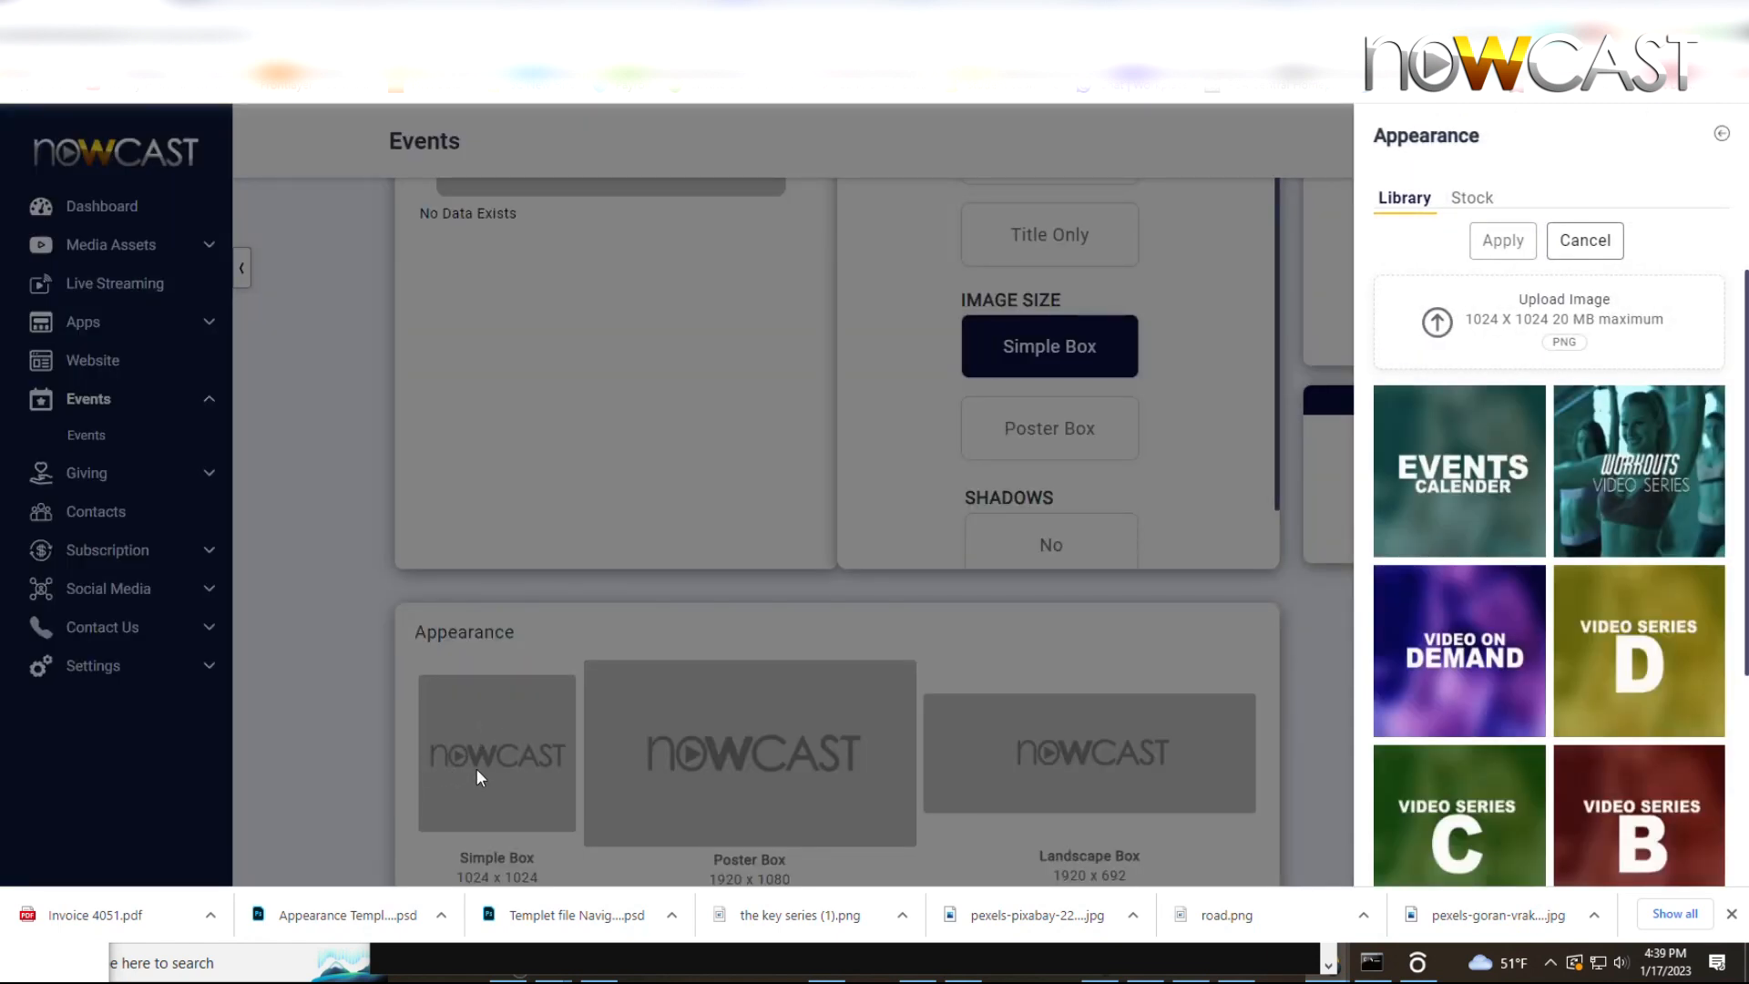
mouse_move(1465, 429)
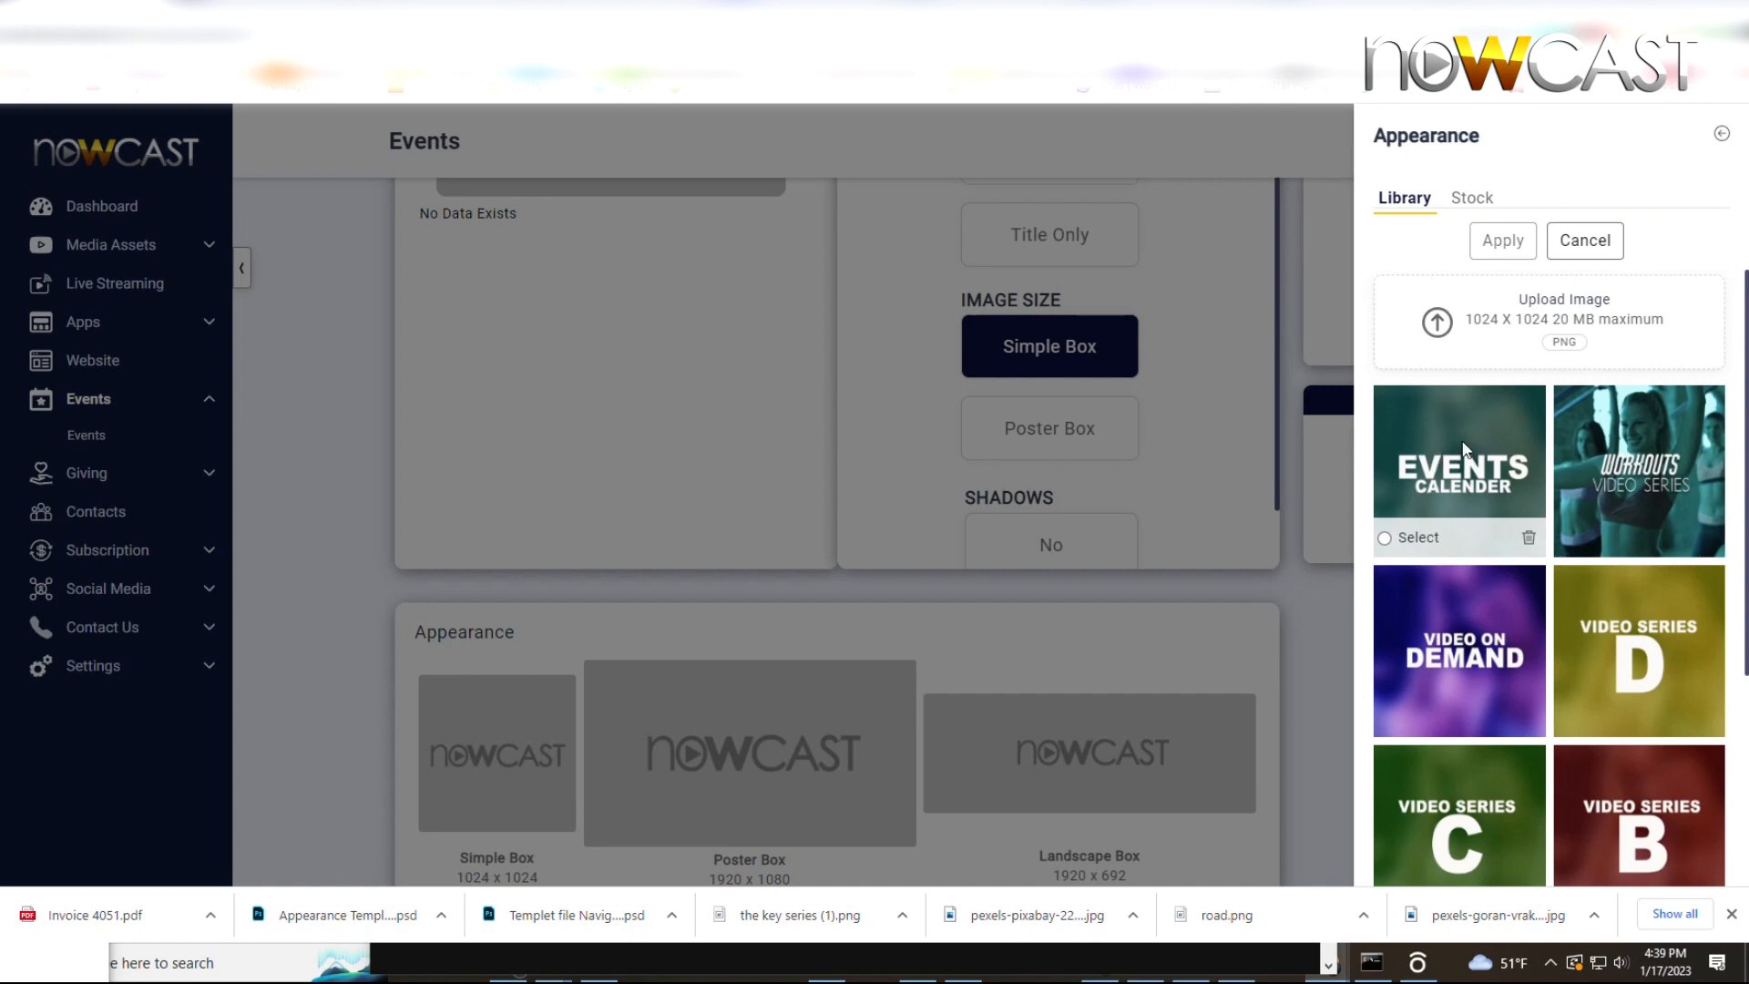
click(1464, 446)
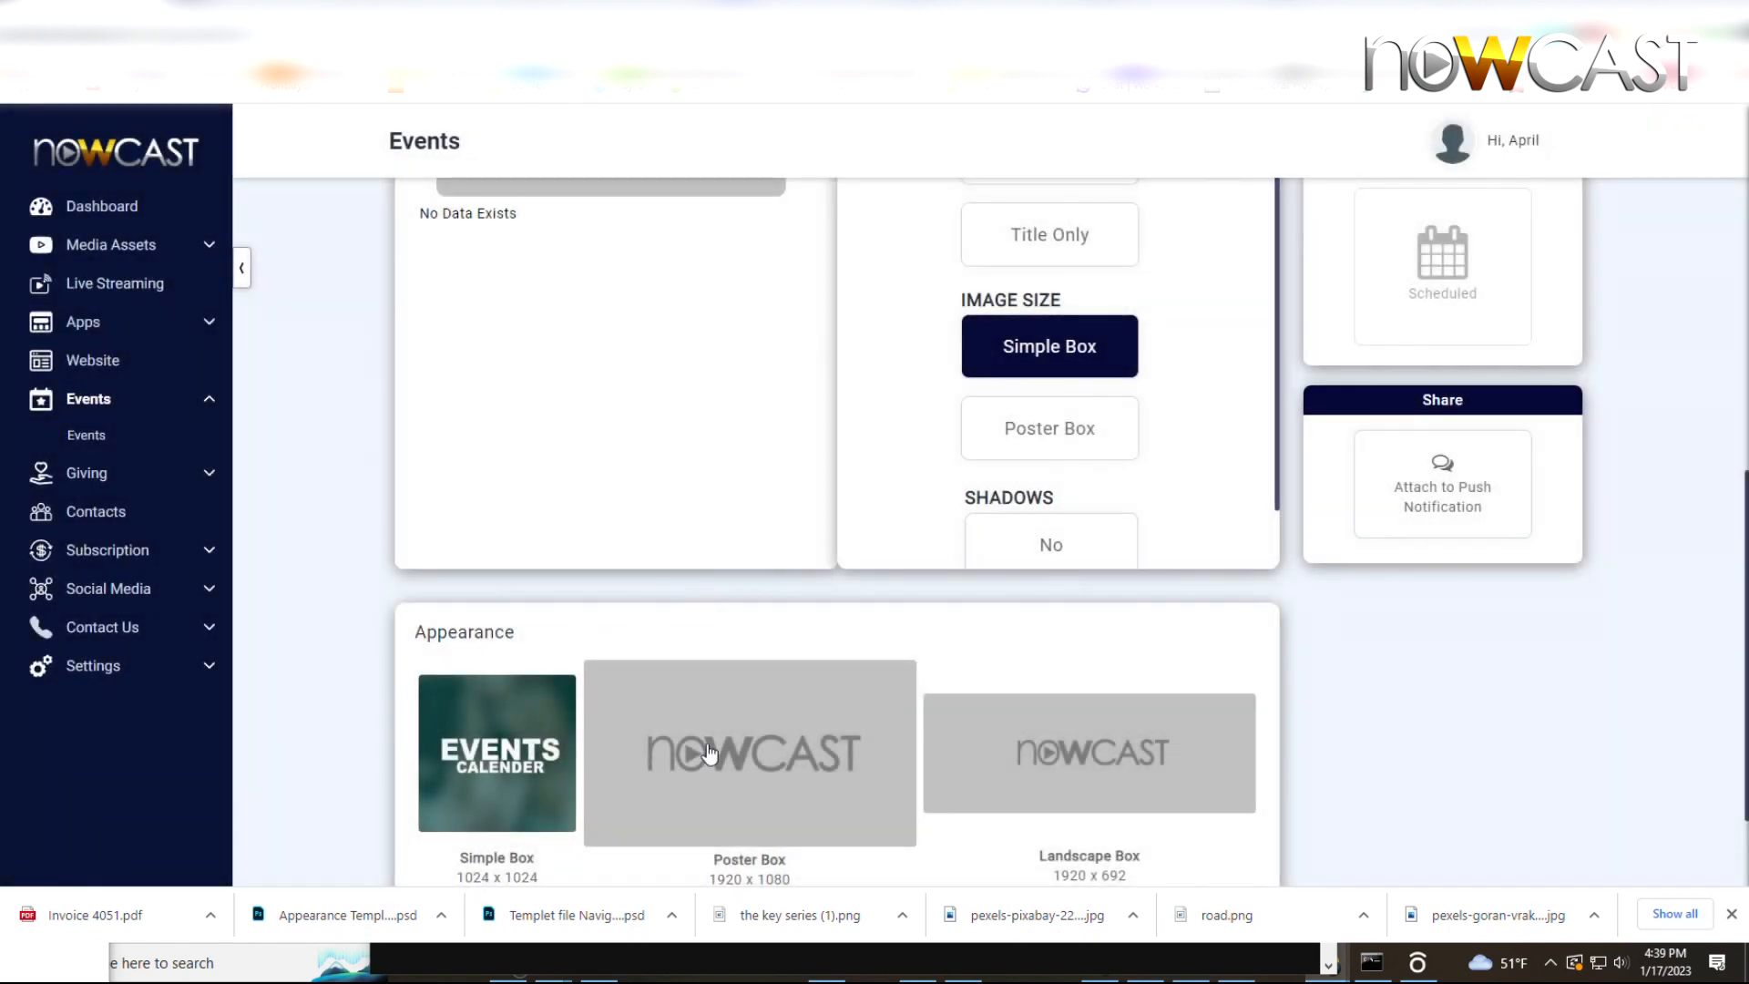
Step: Set the Poster Box and Landscape Box appearance images to the matching Events Calender graphics from the library
click(710, 753)
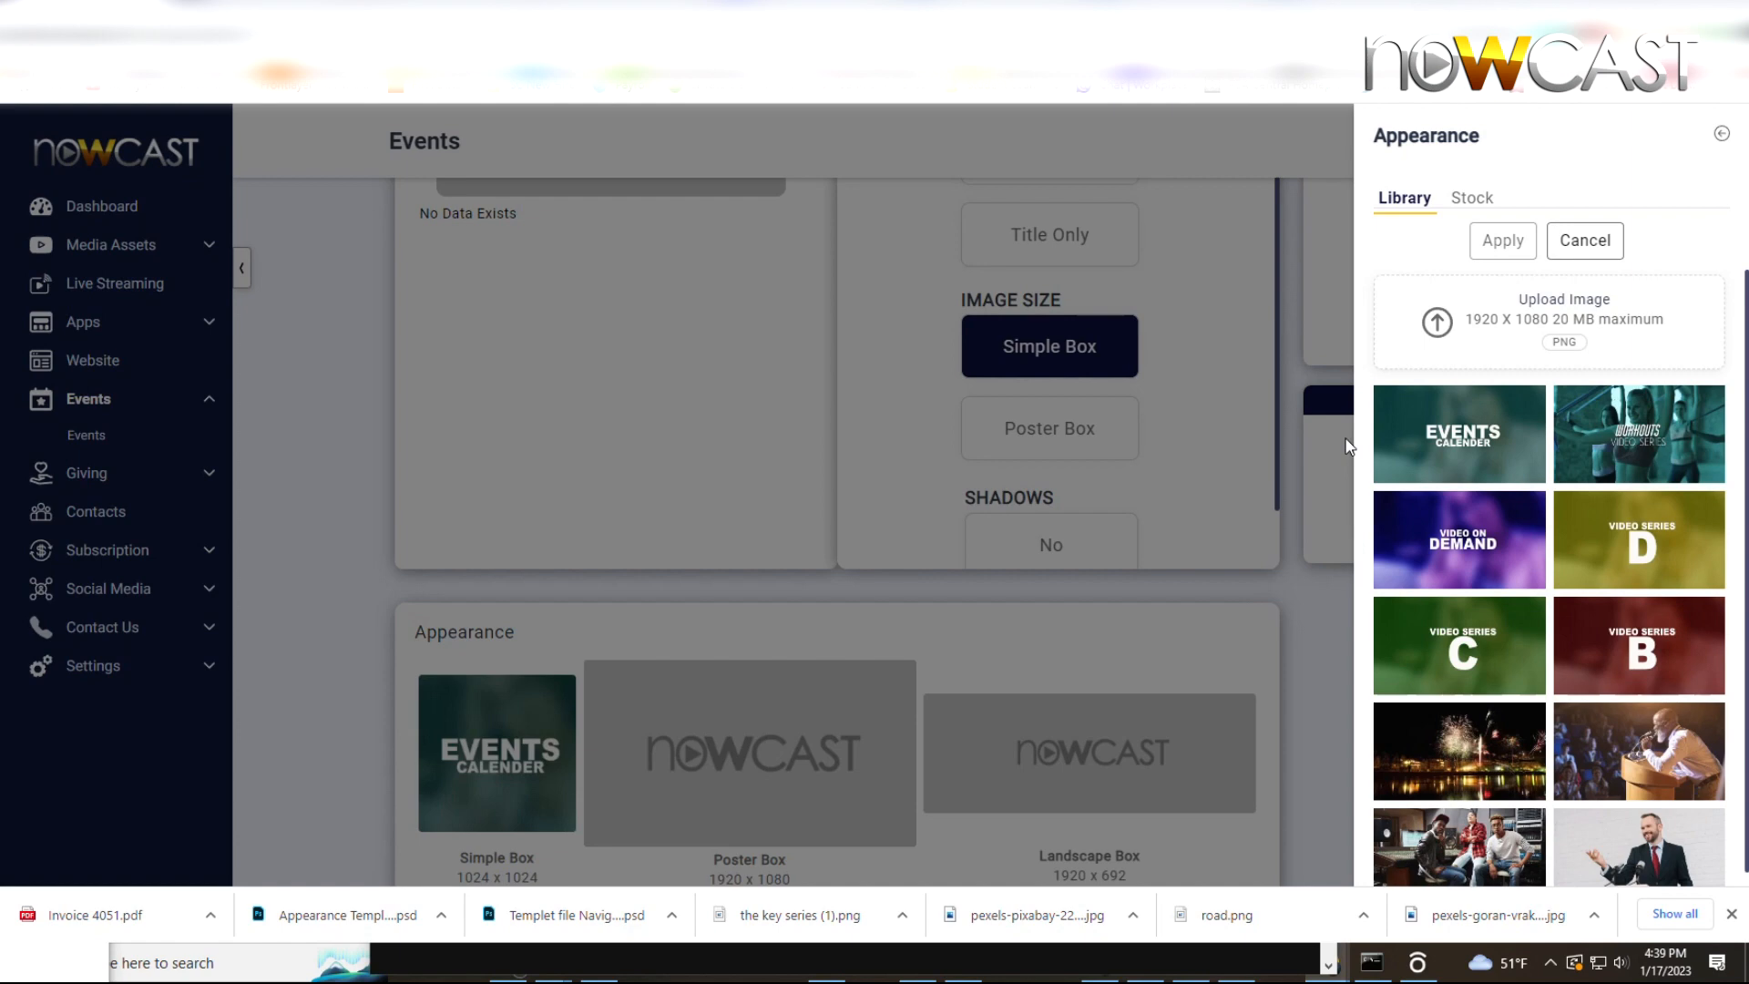
click(1409, 414)
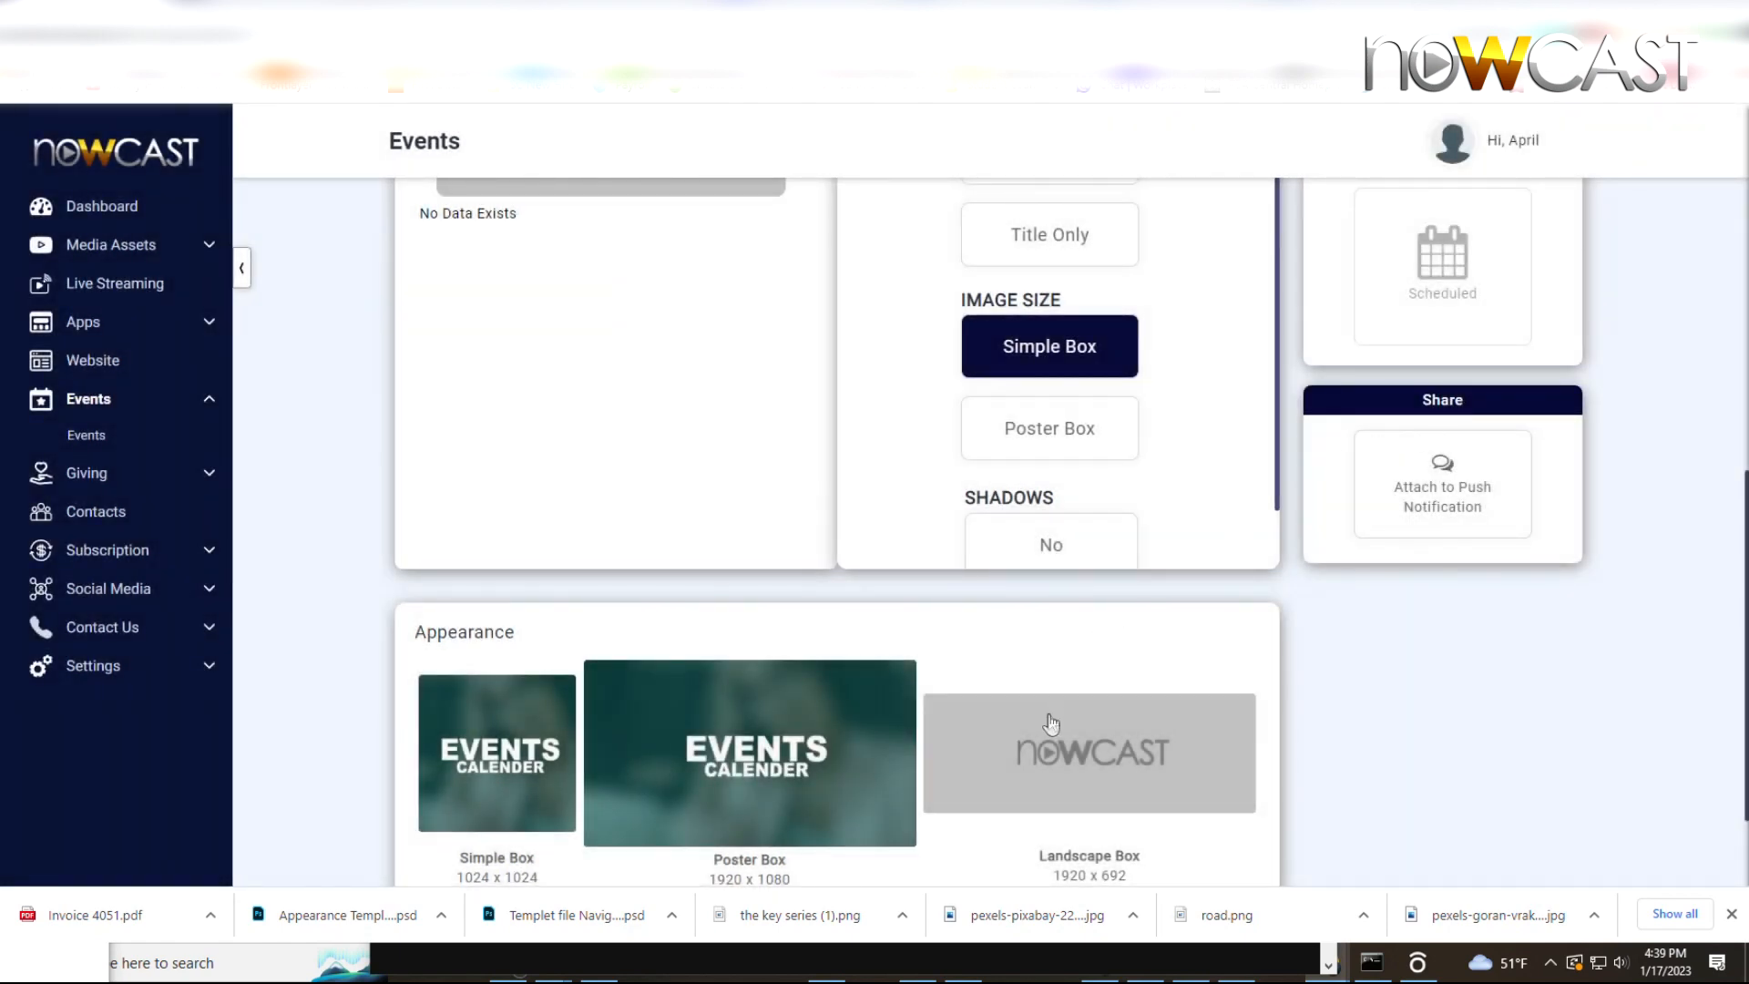
click(1051, 724)
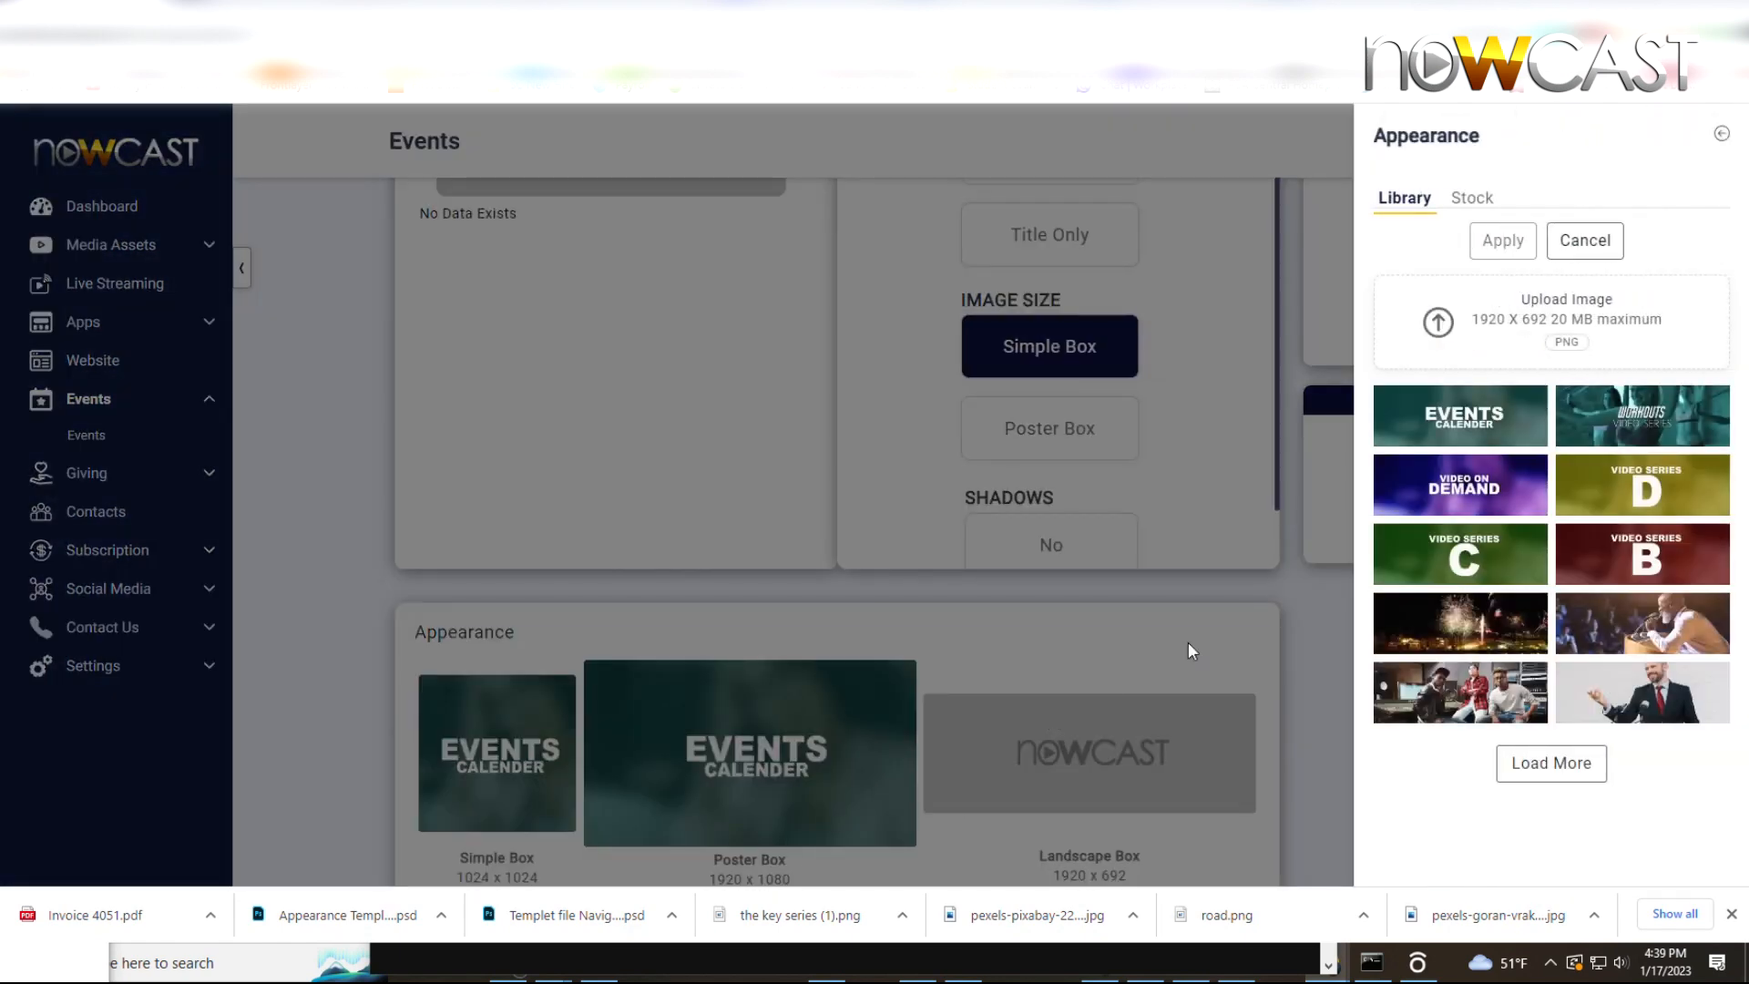
click(1431, 418)
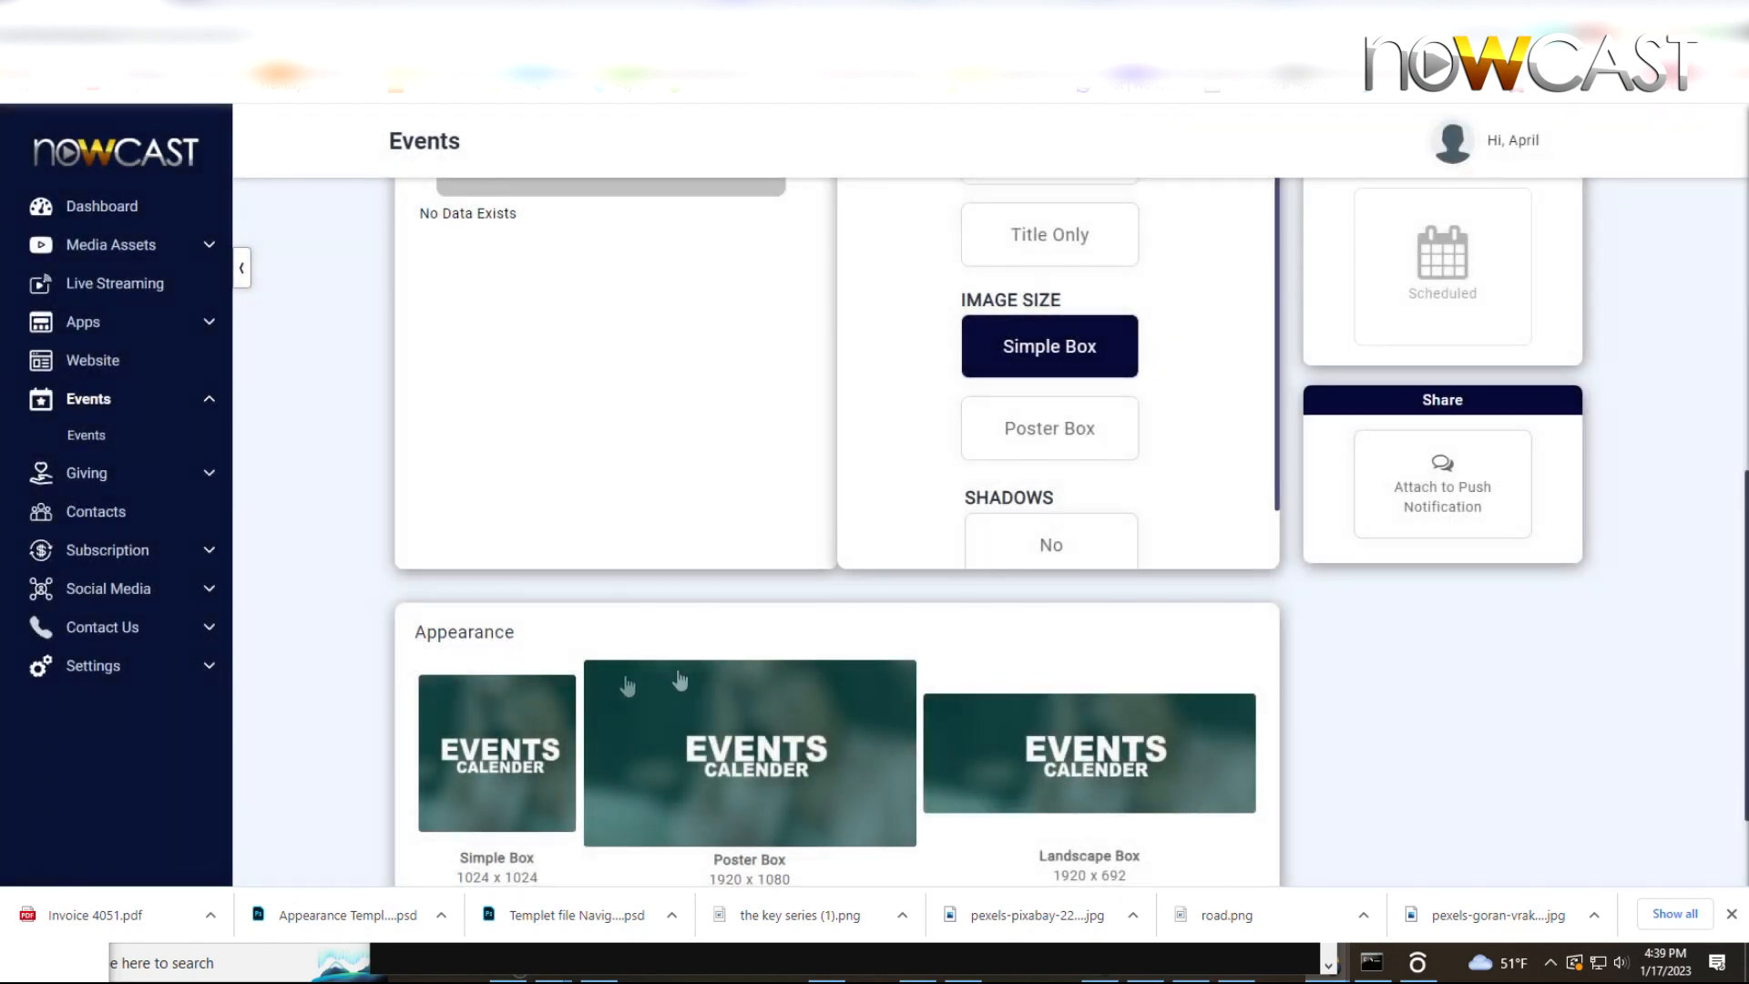
Step: Save the calendar with its new appearance images and return to the calendar list
scroll(594, 734, down, 1)
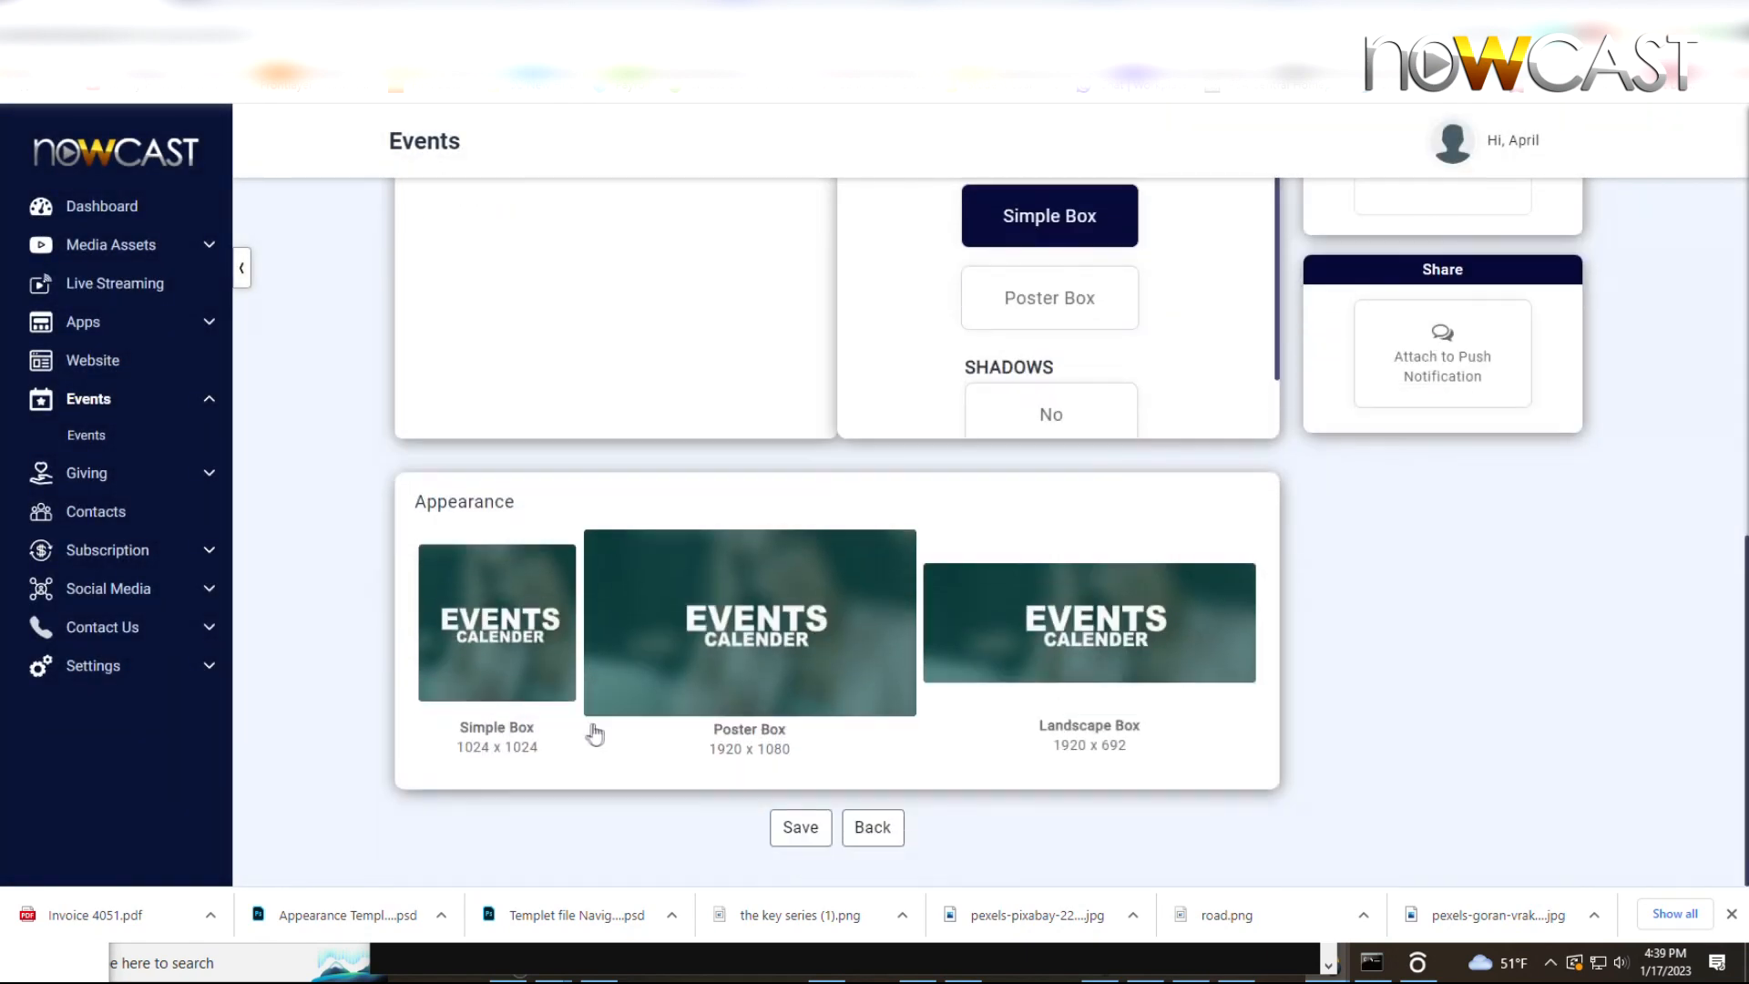
click(800, 826)
click(799, 827)
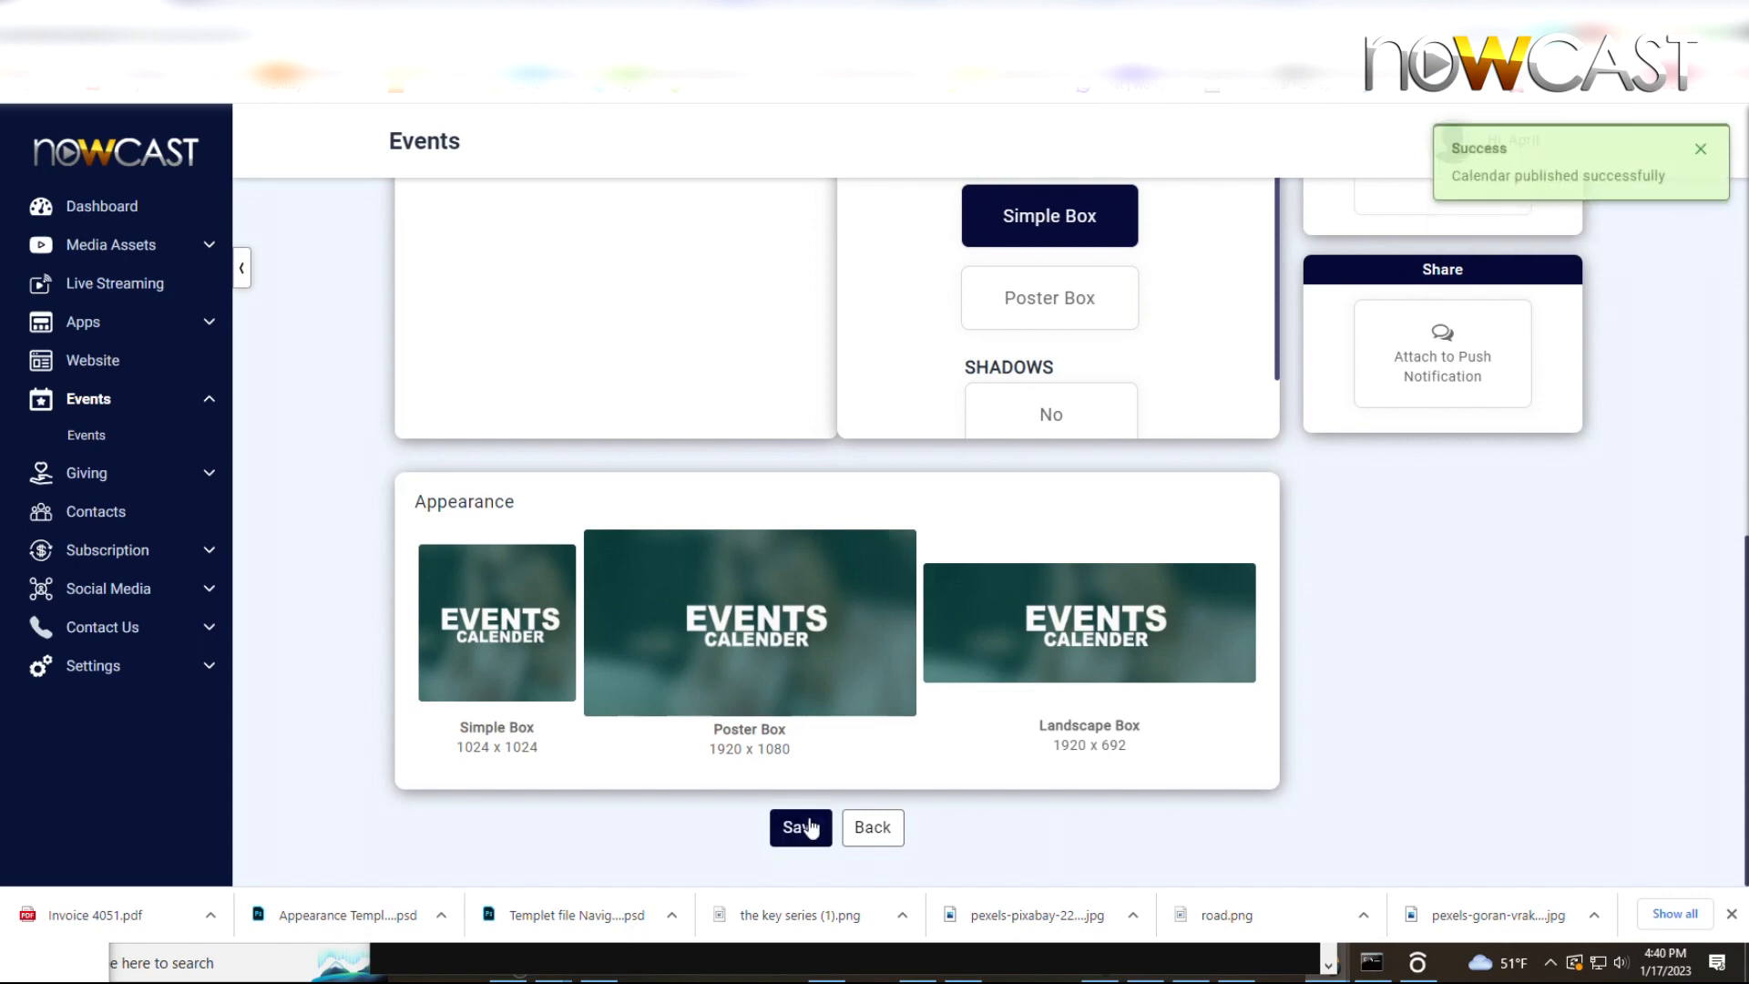
scroll(700, 602, up, 3)
scroll(697, 601, down, 5)
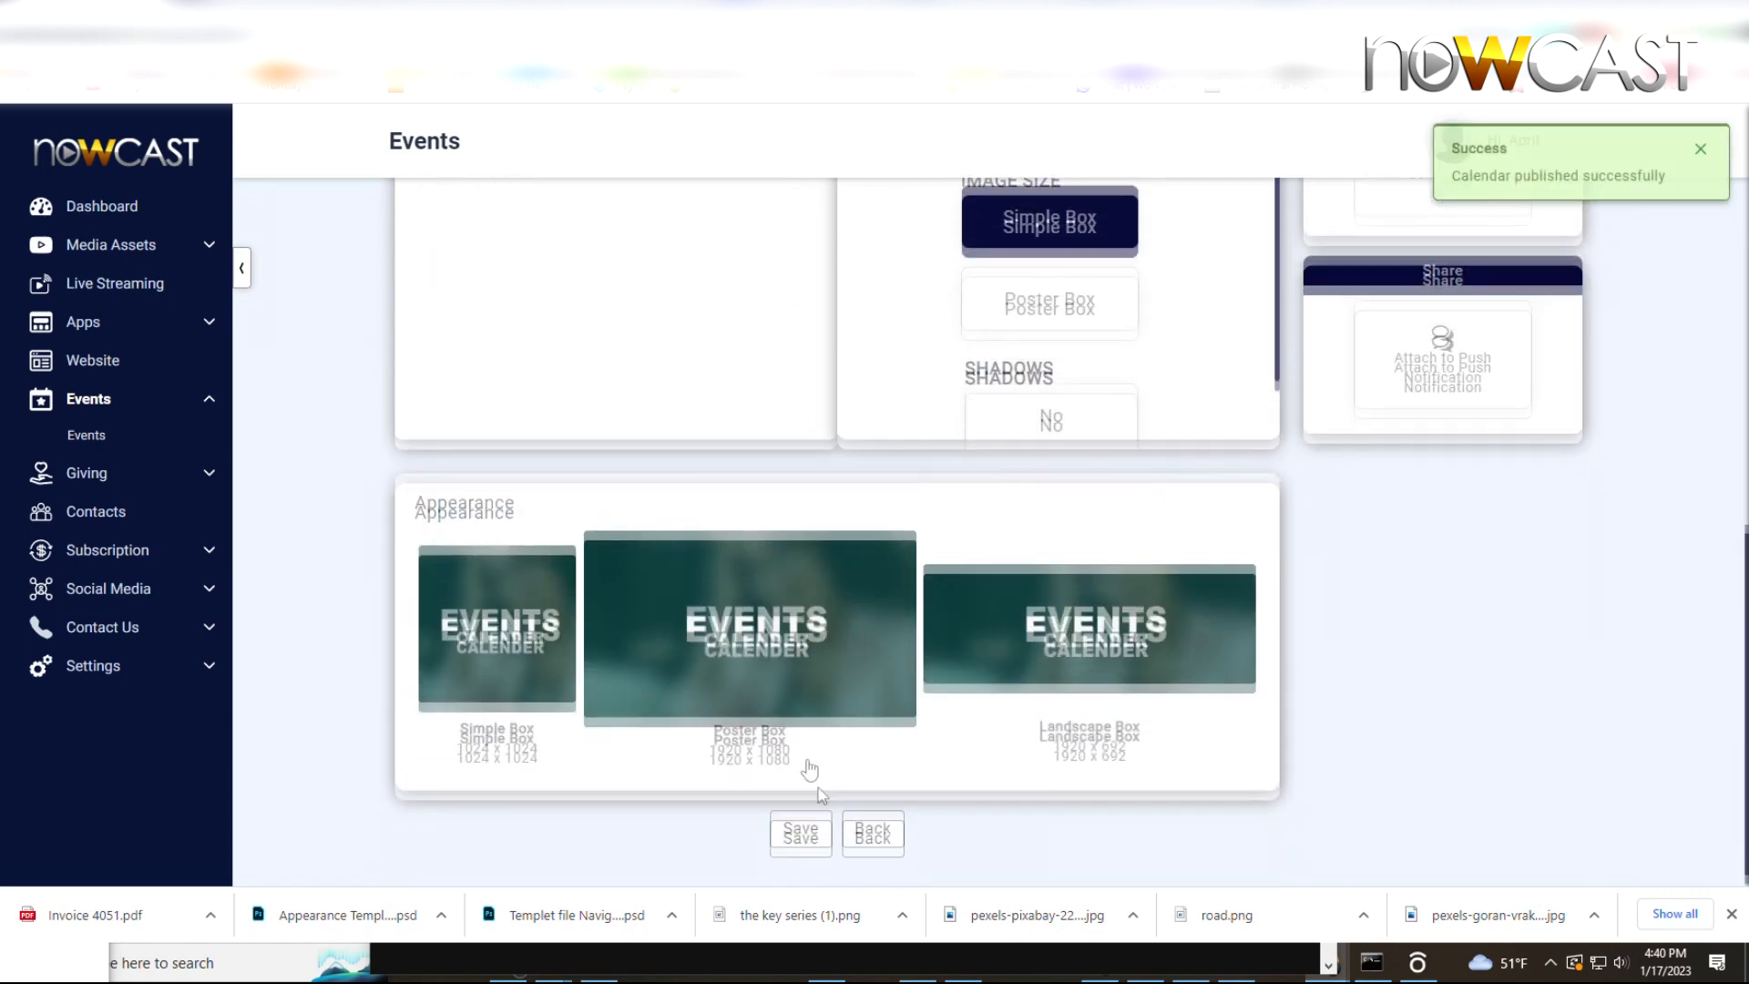
click(876, 829)
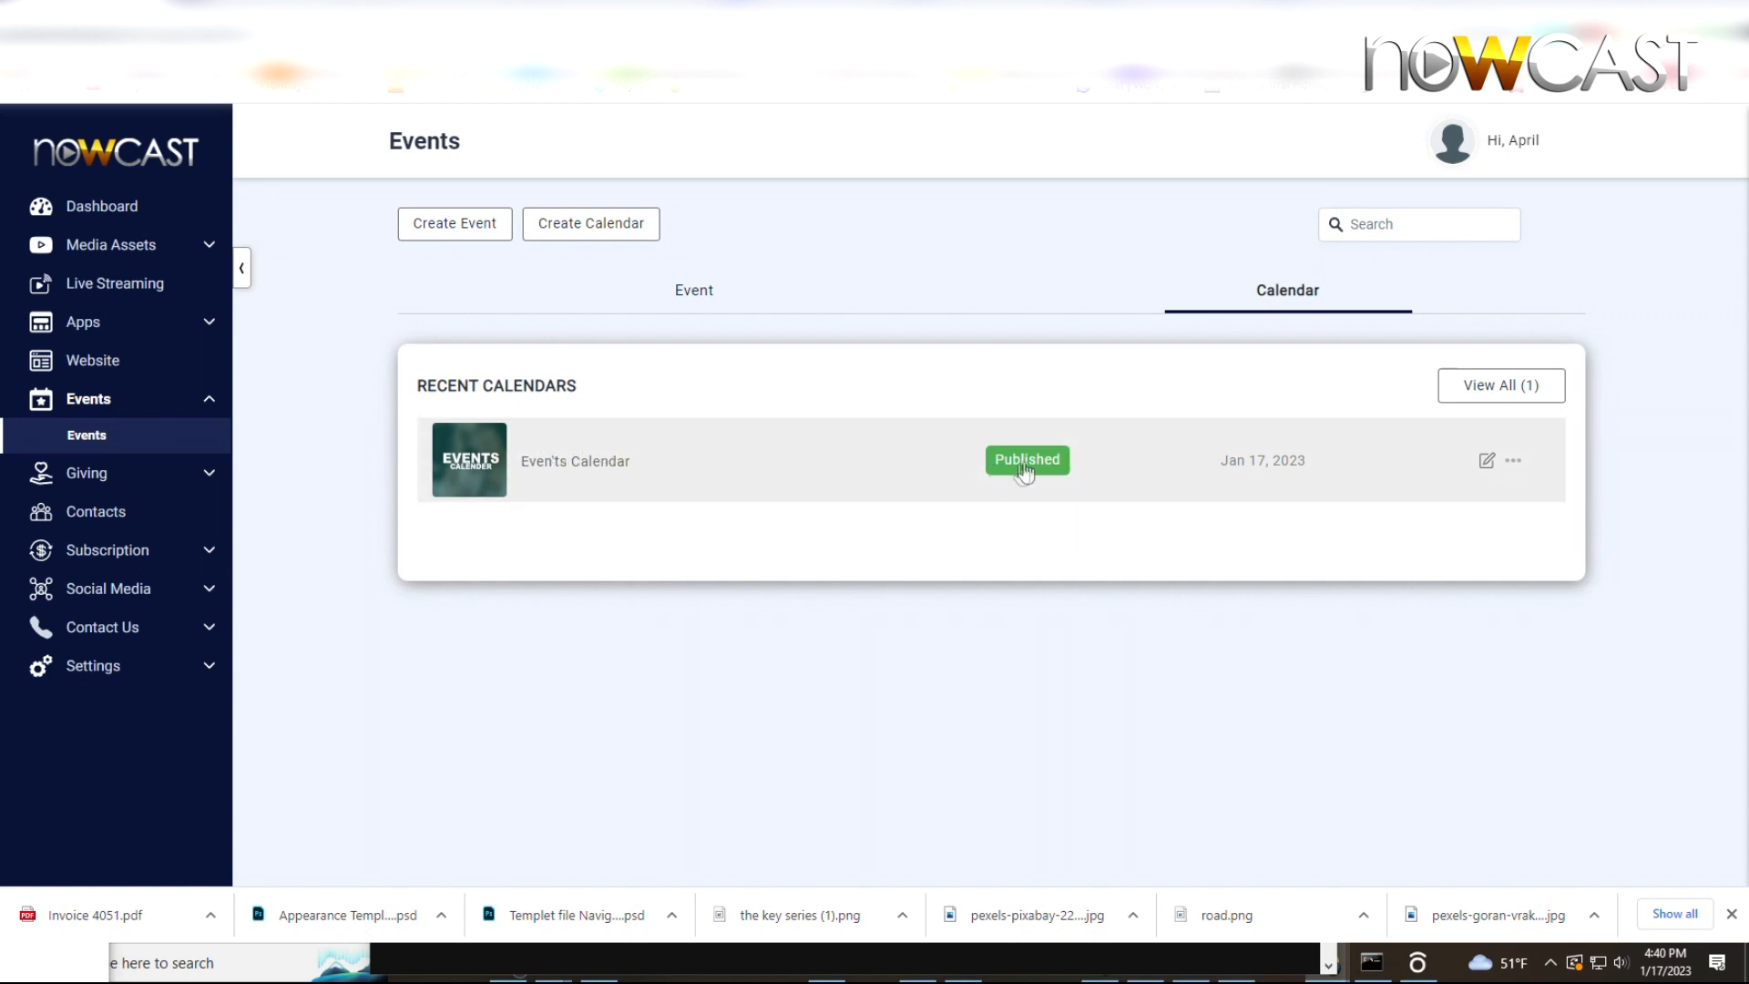
Step: Return to the mobile app's Home tab and open the Events Calender item down to its event content
click(163, 333)
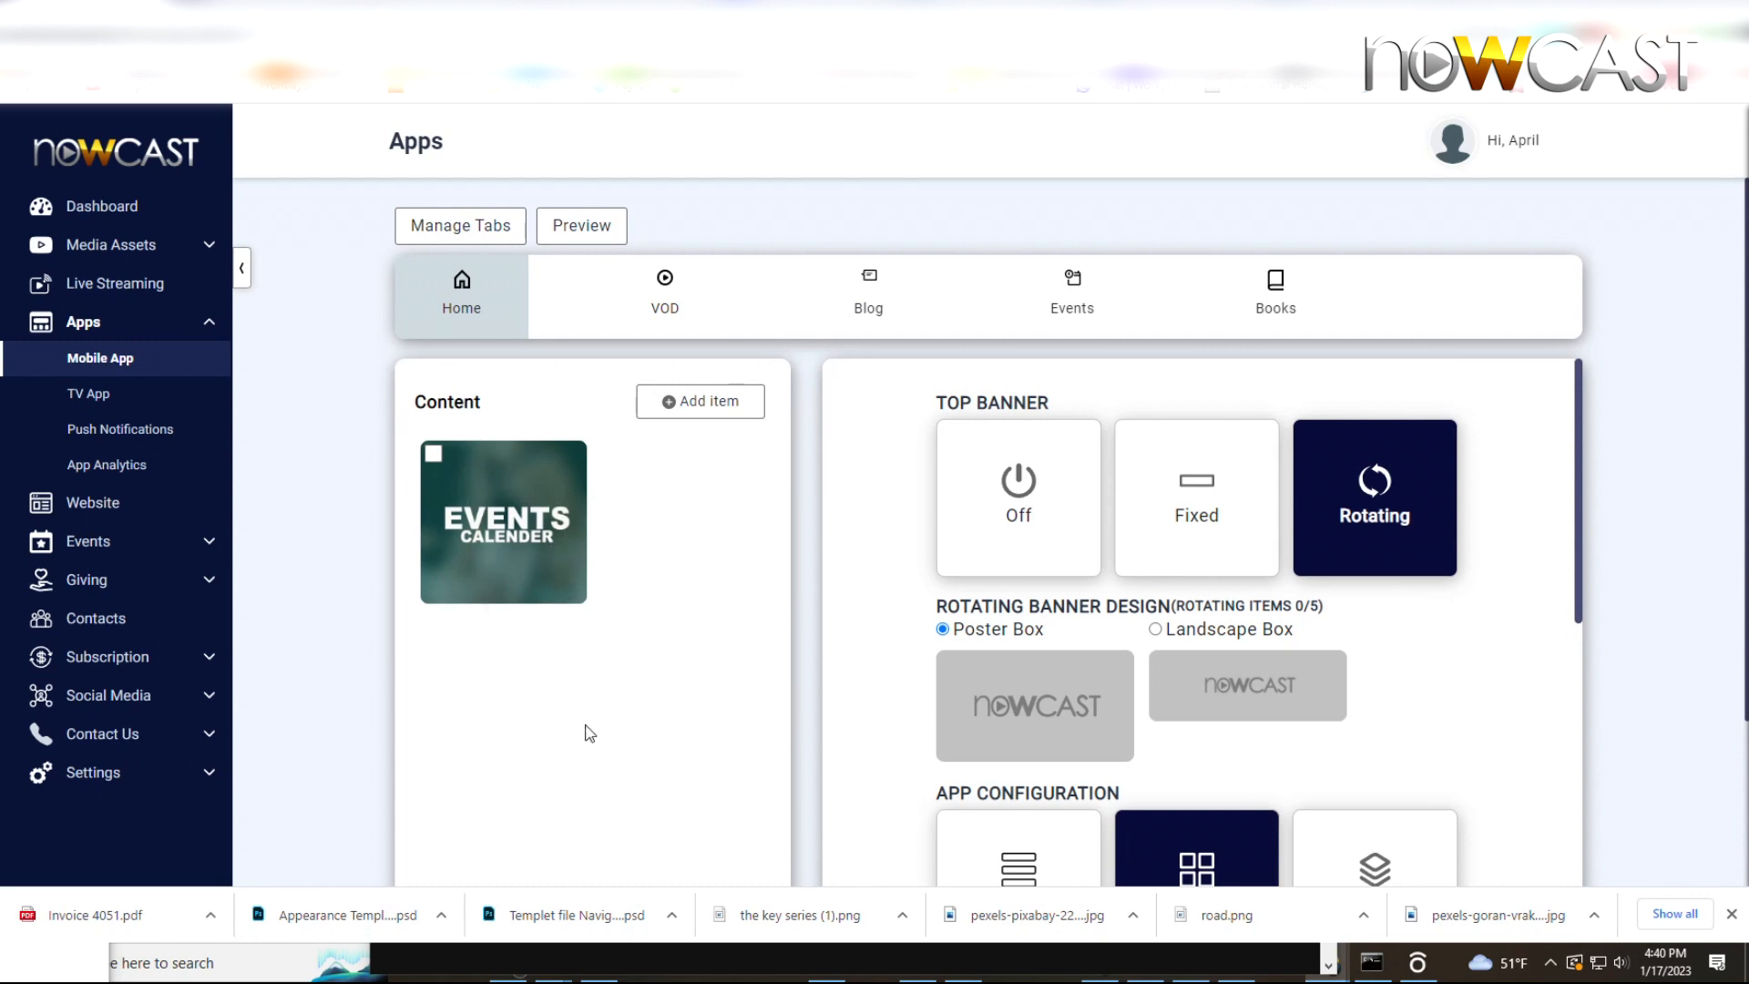
mouse_move(519, 531)
click(516, 516)
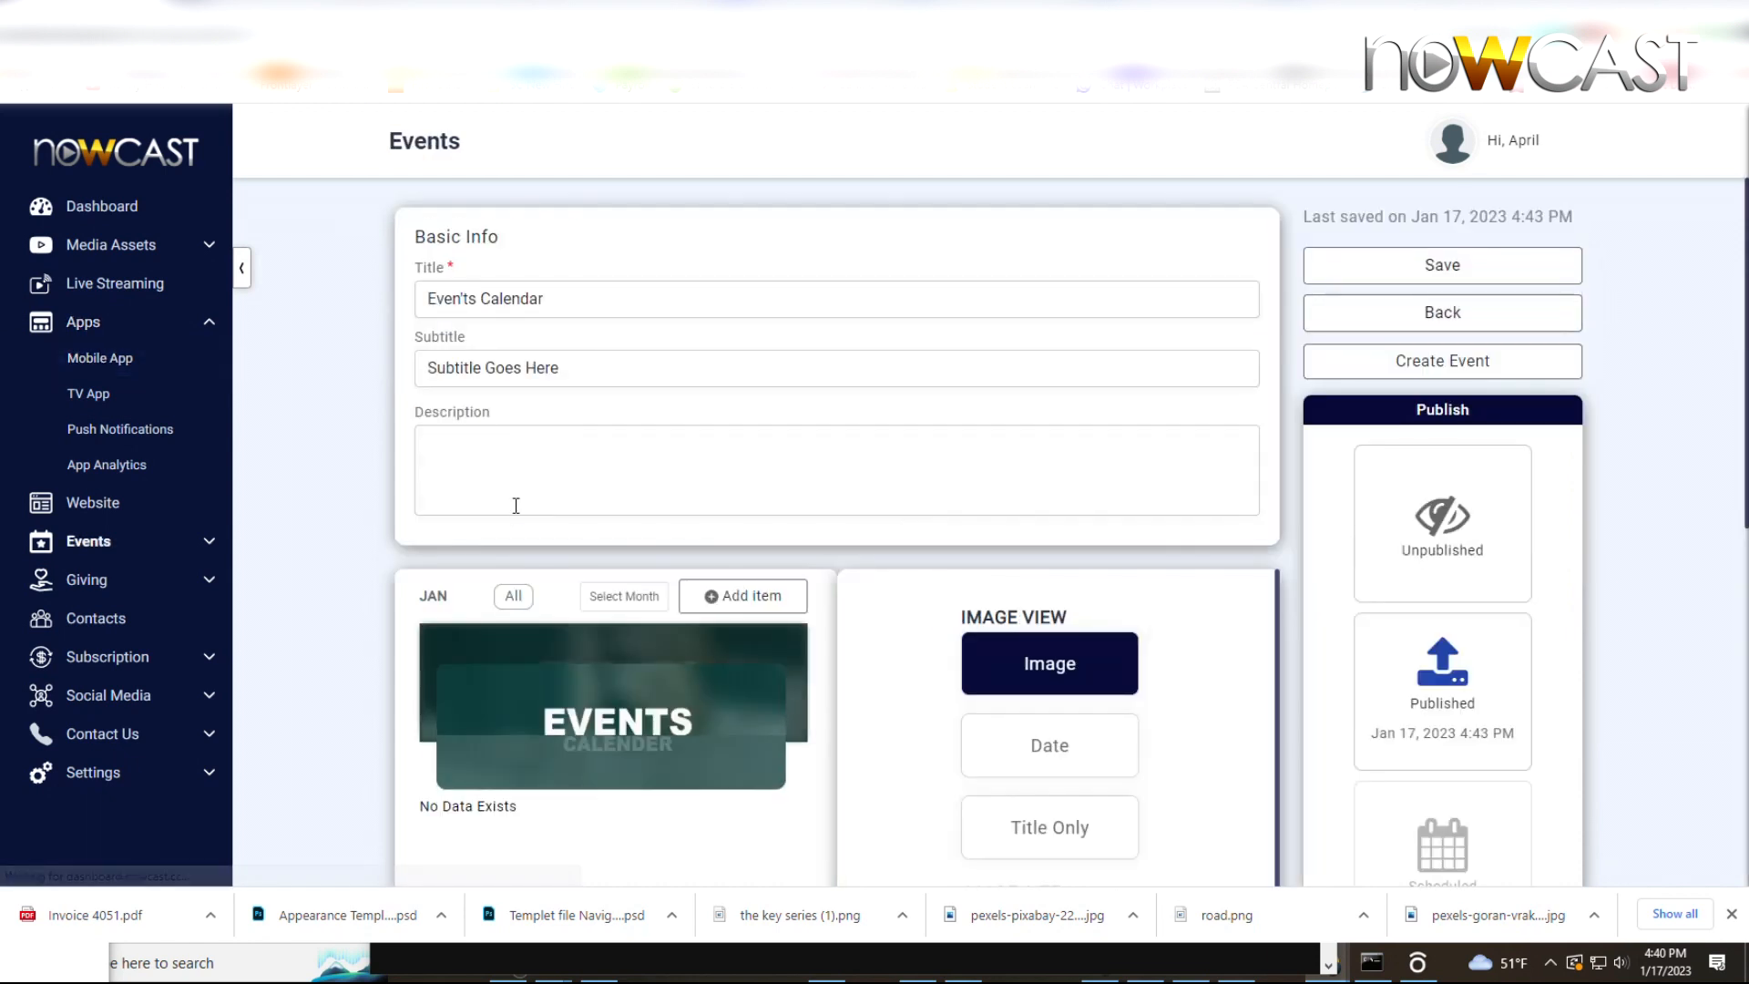
scroll(544, 544, down, 3)
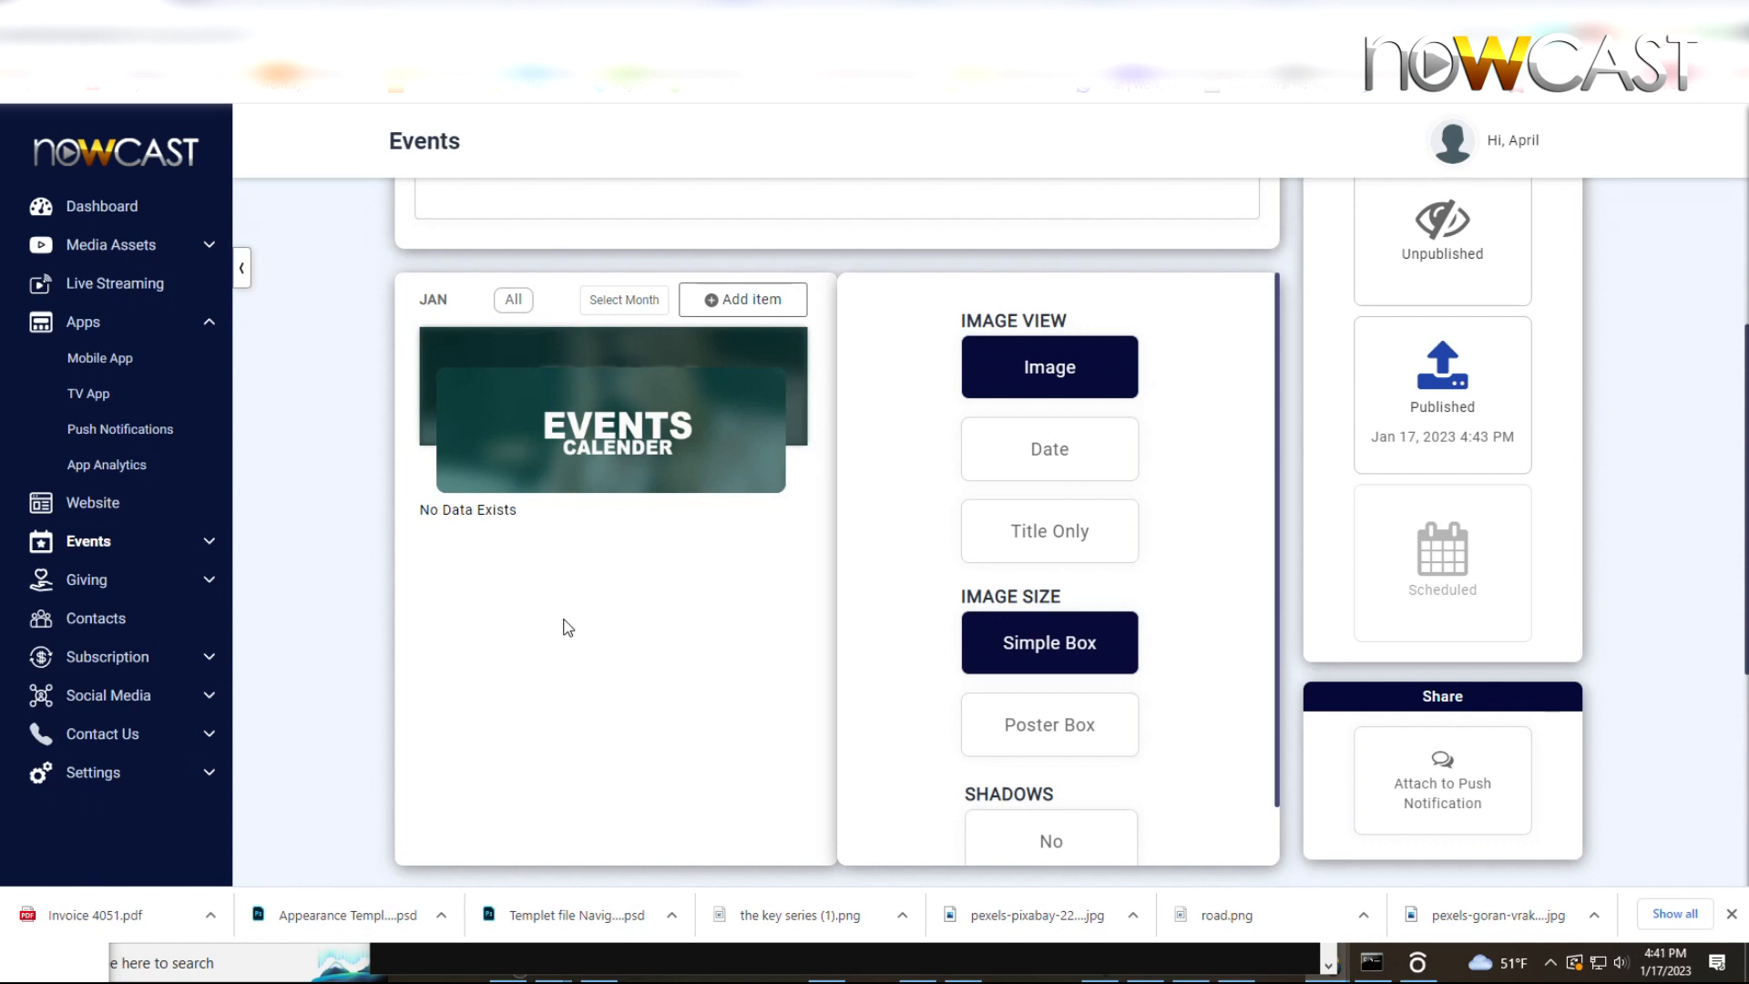
Step: Start a new event for the calendar titled My Event, with subtitle Location Name, and assign it to Even'ts Calendar
click(742, 310)
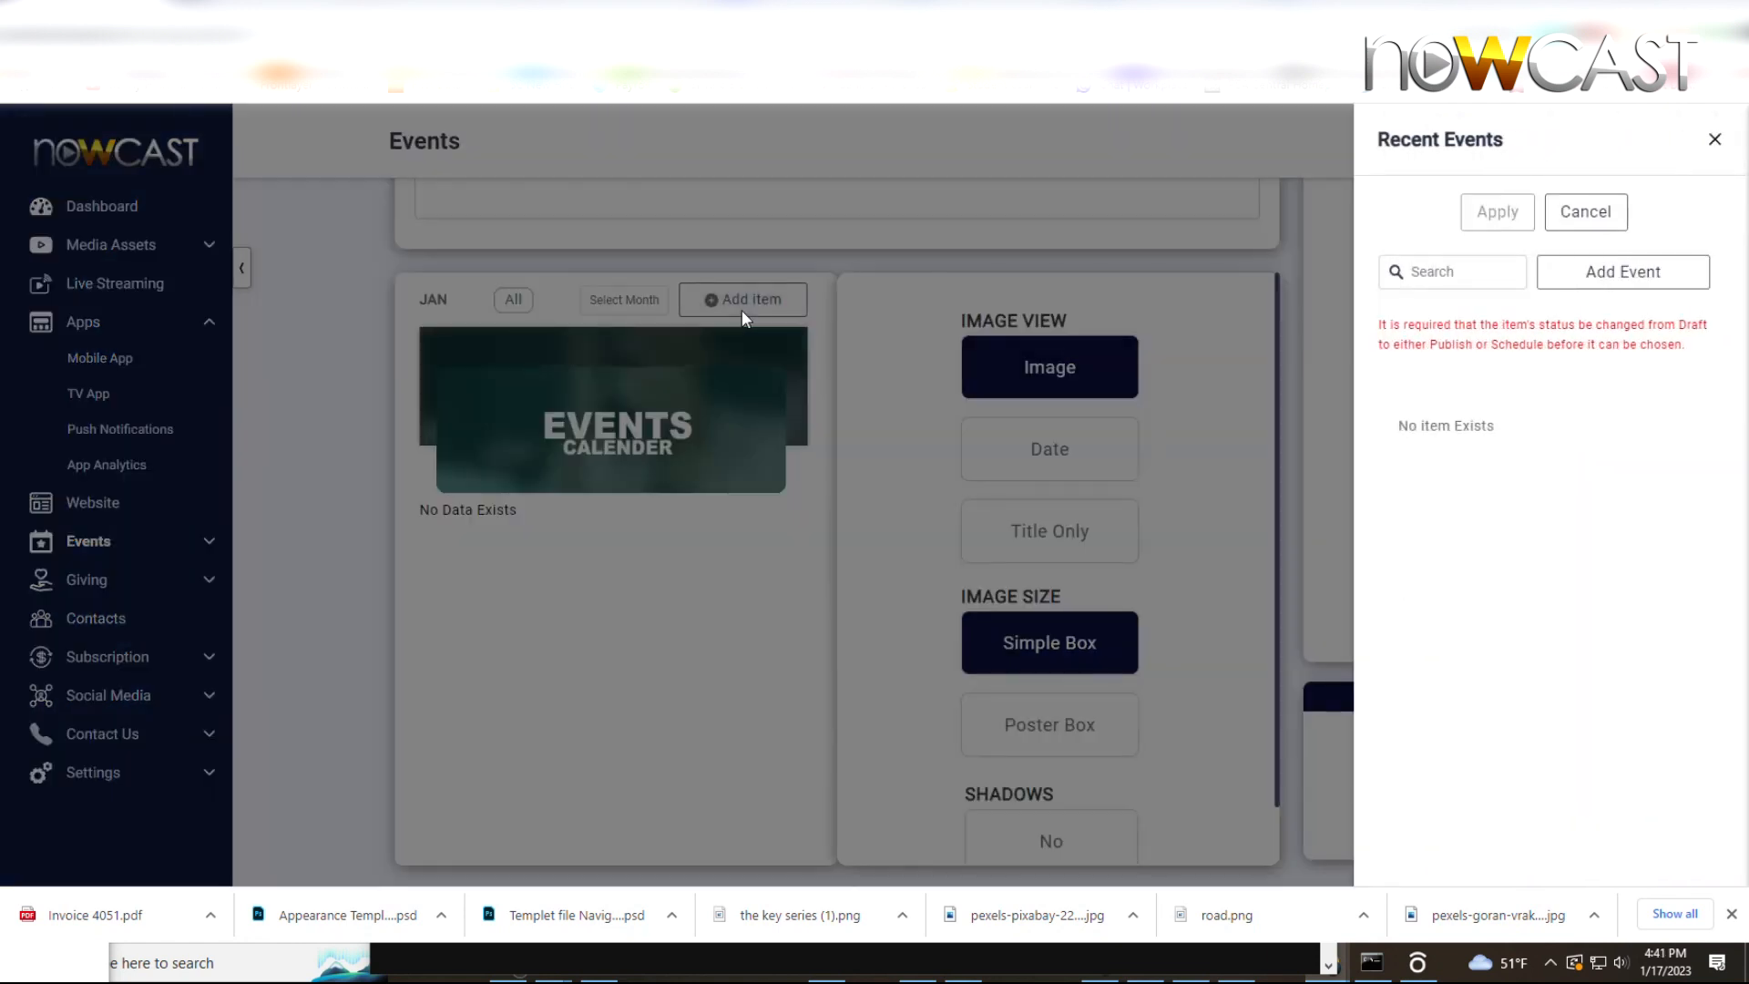
click(1593, 288)
click(1555, 271)
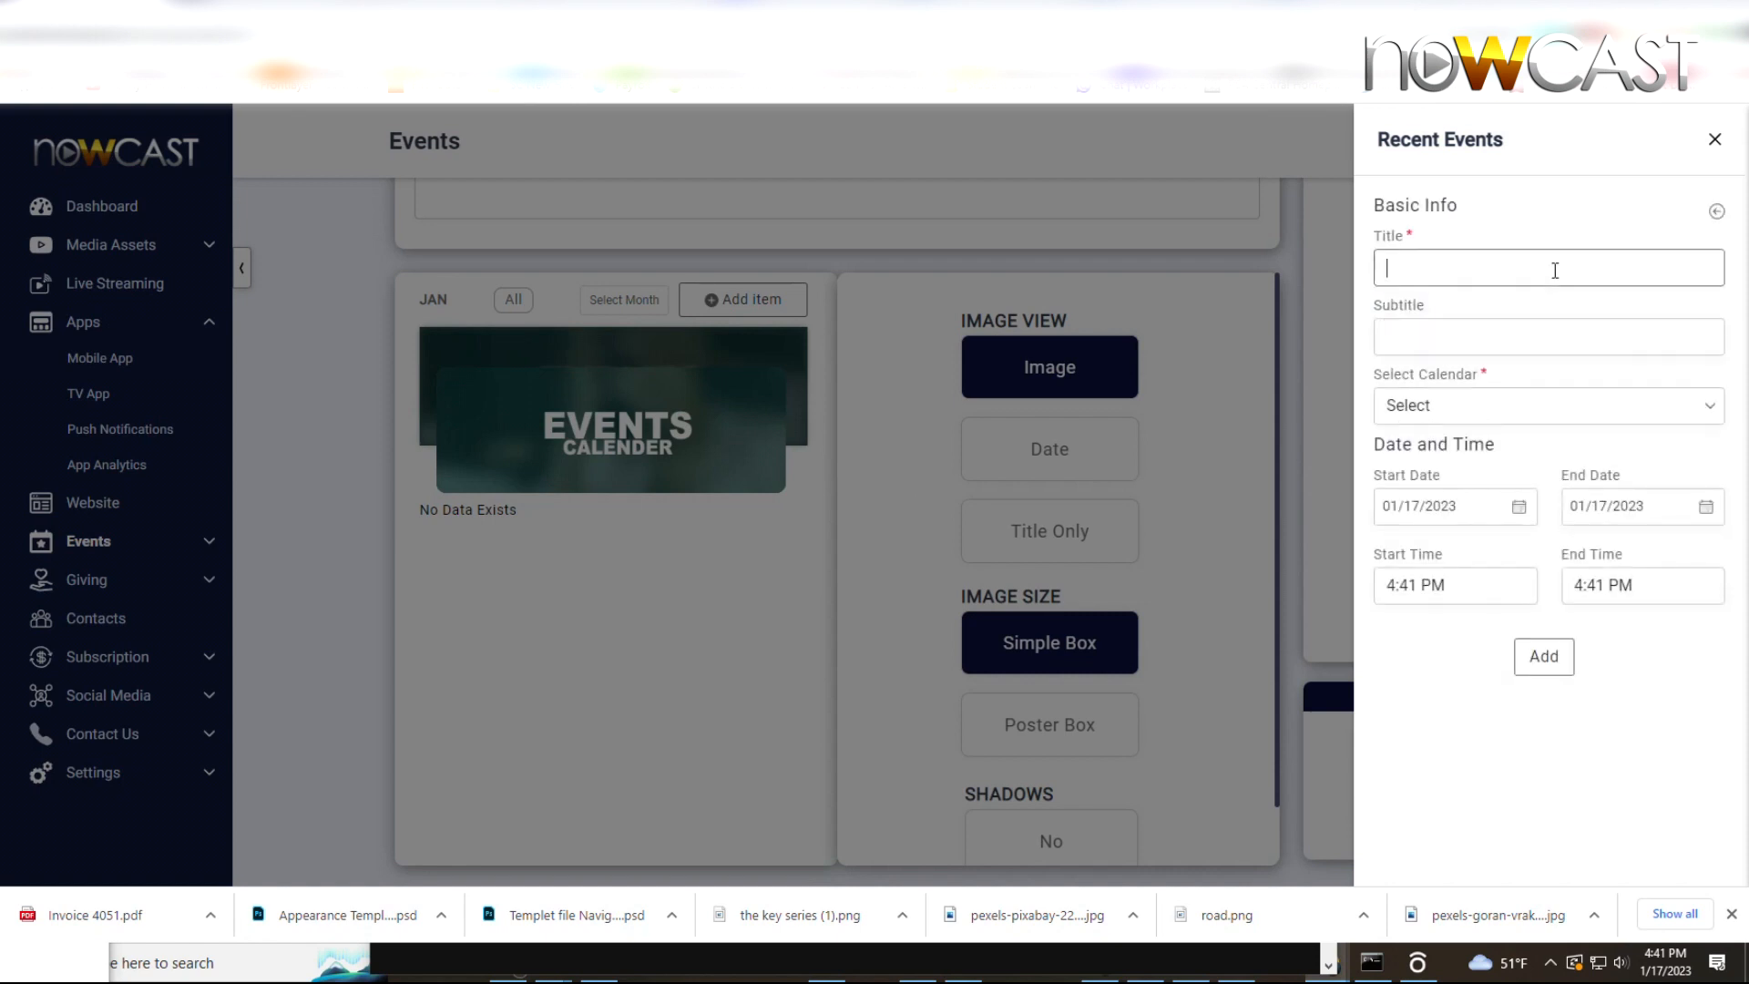
text(My Event)
key(Tab)
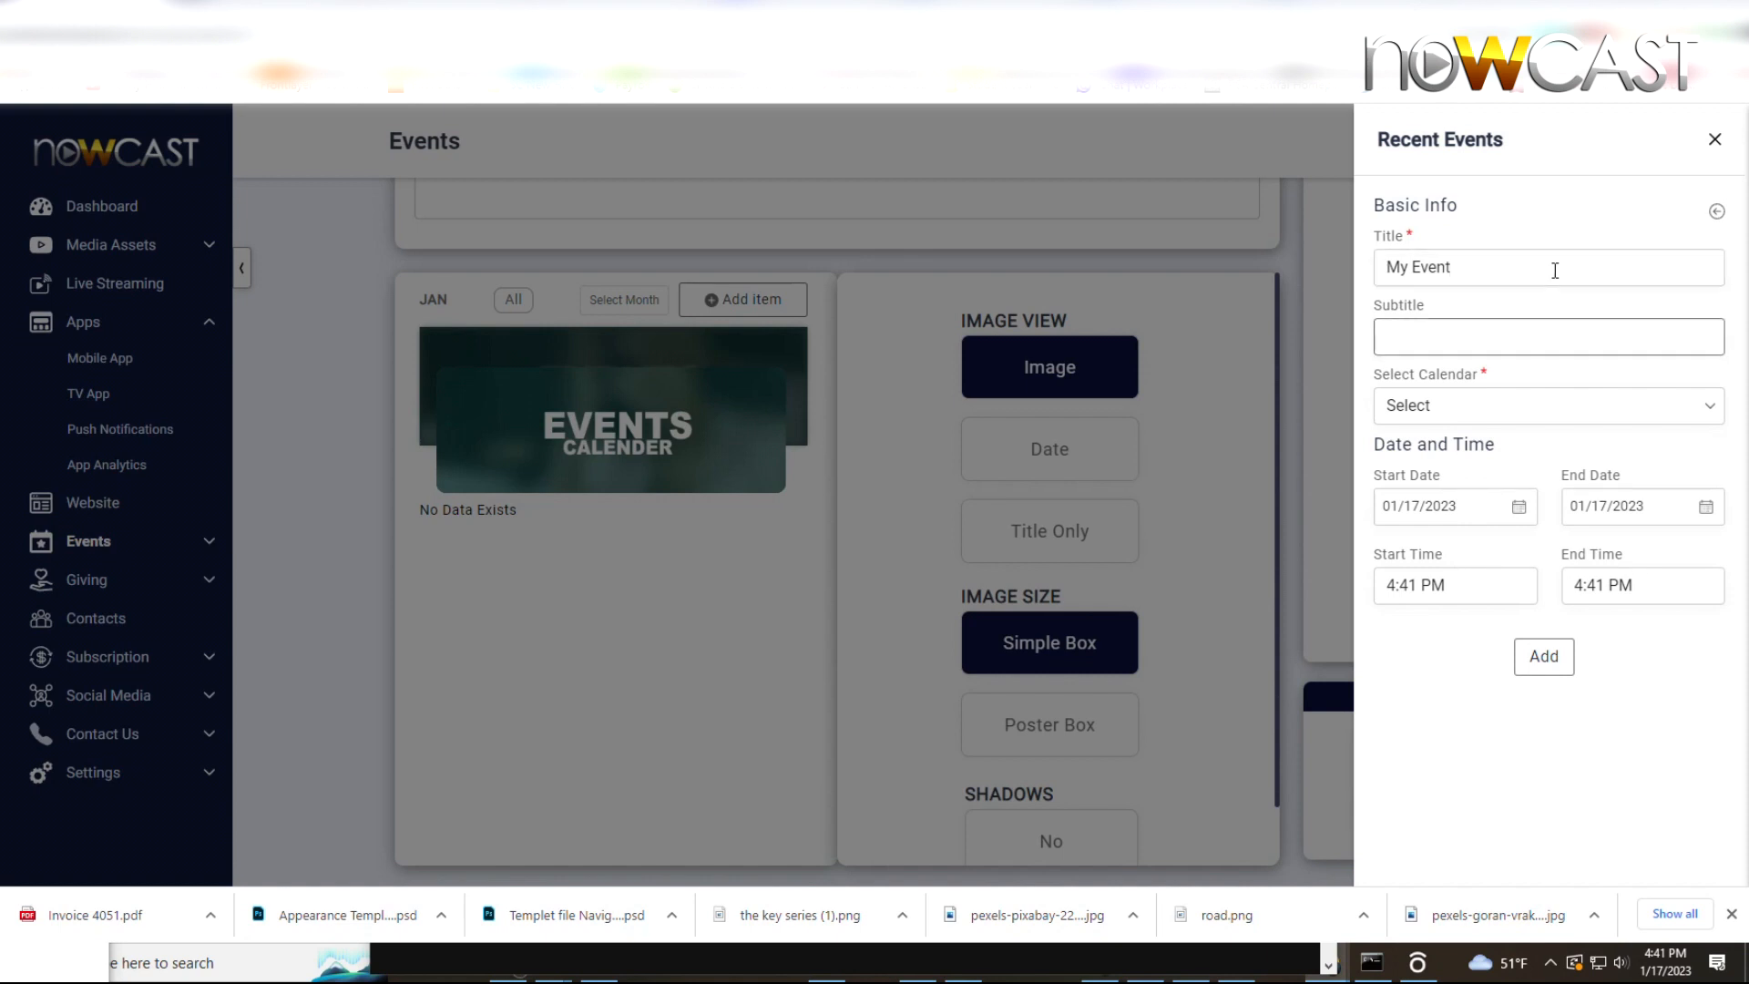
text(Location Name)
click(1452, 412)
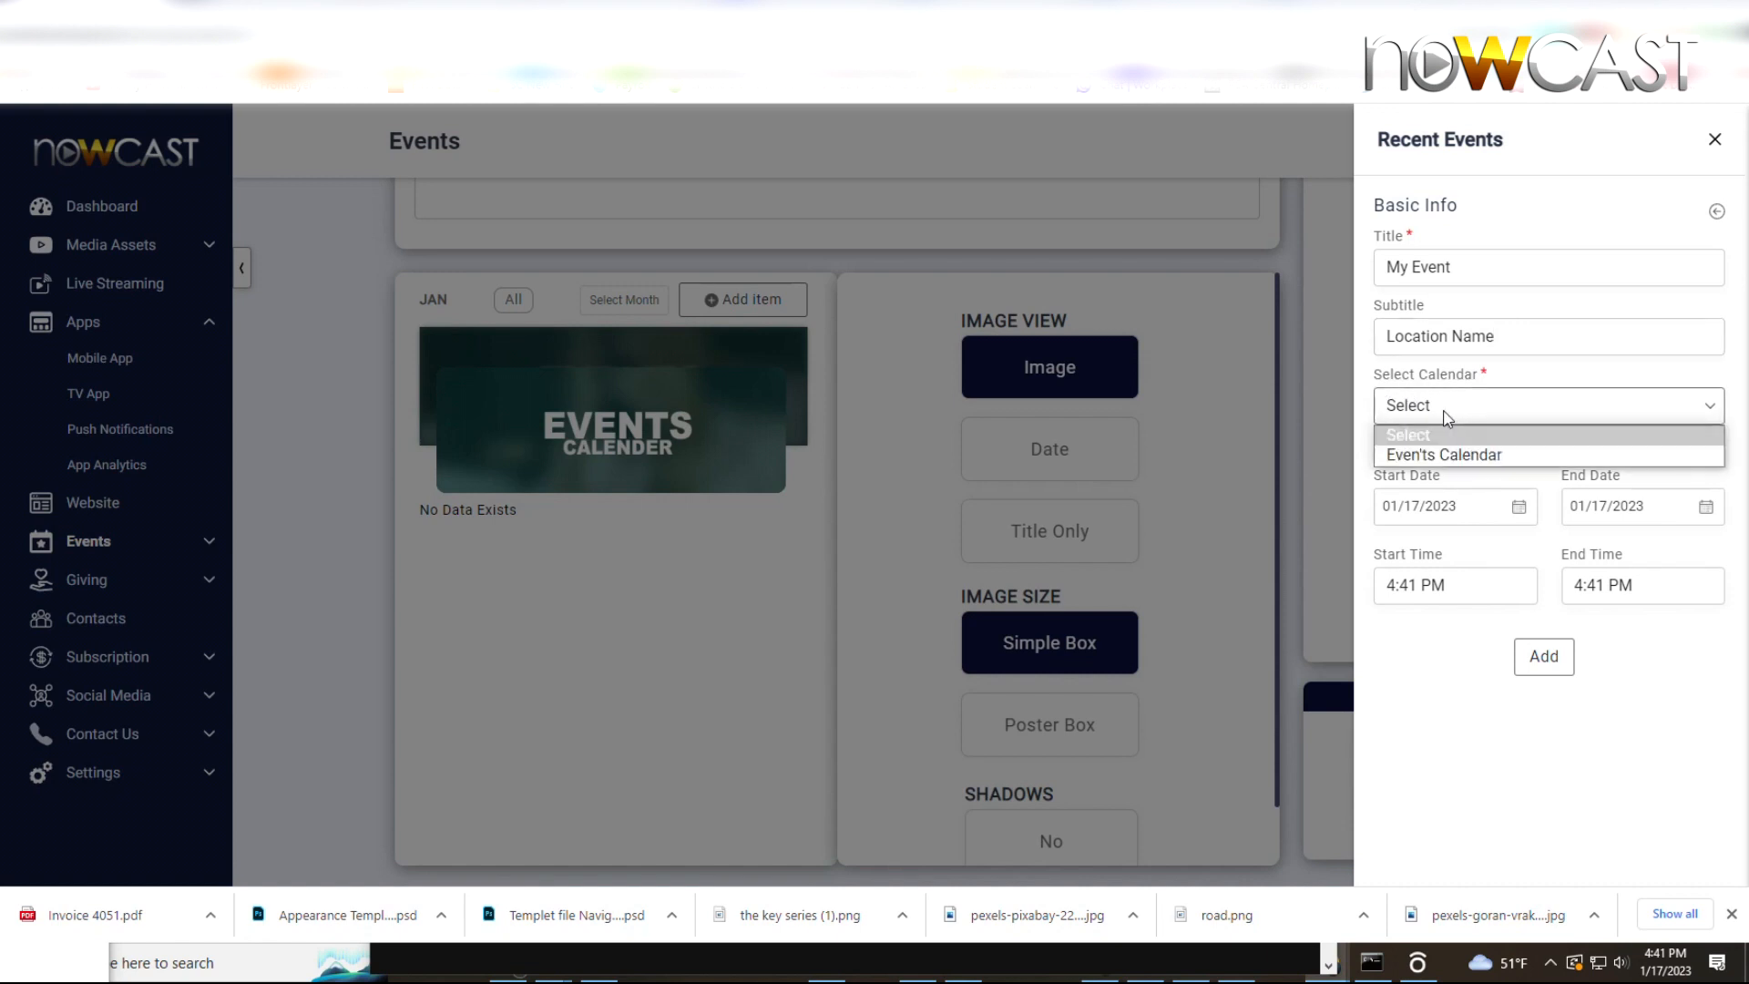
click(1427, 455)
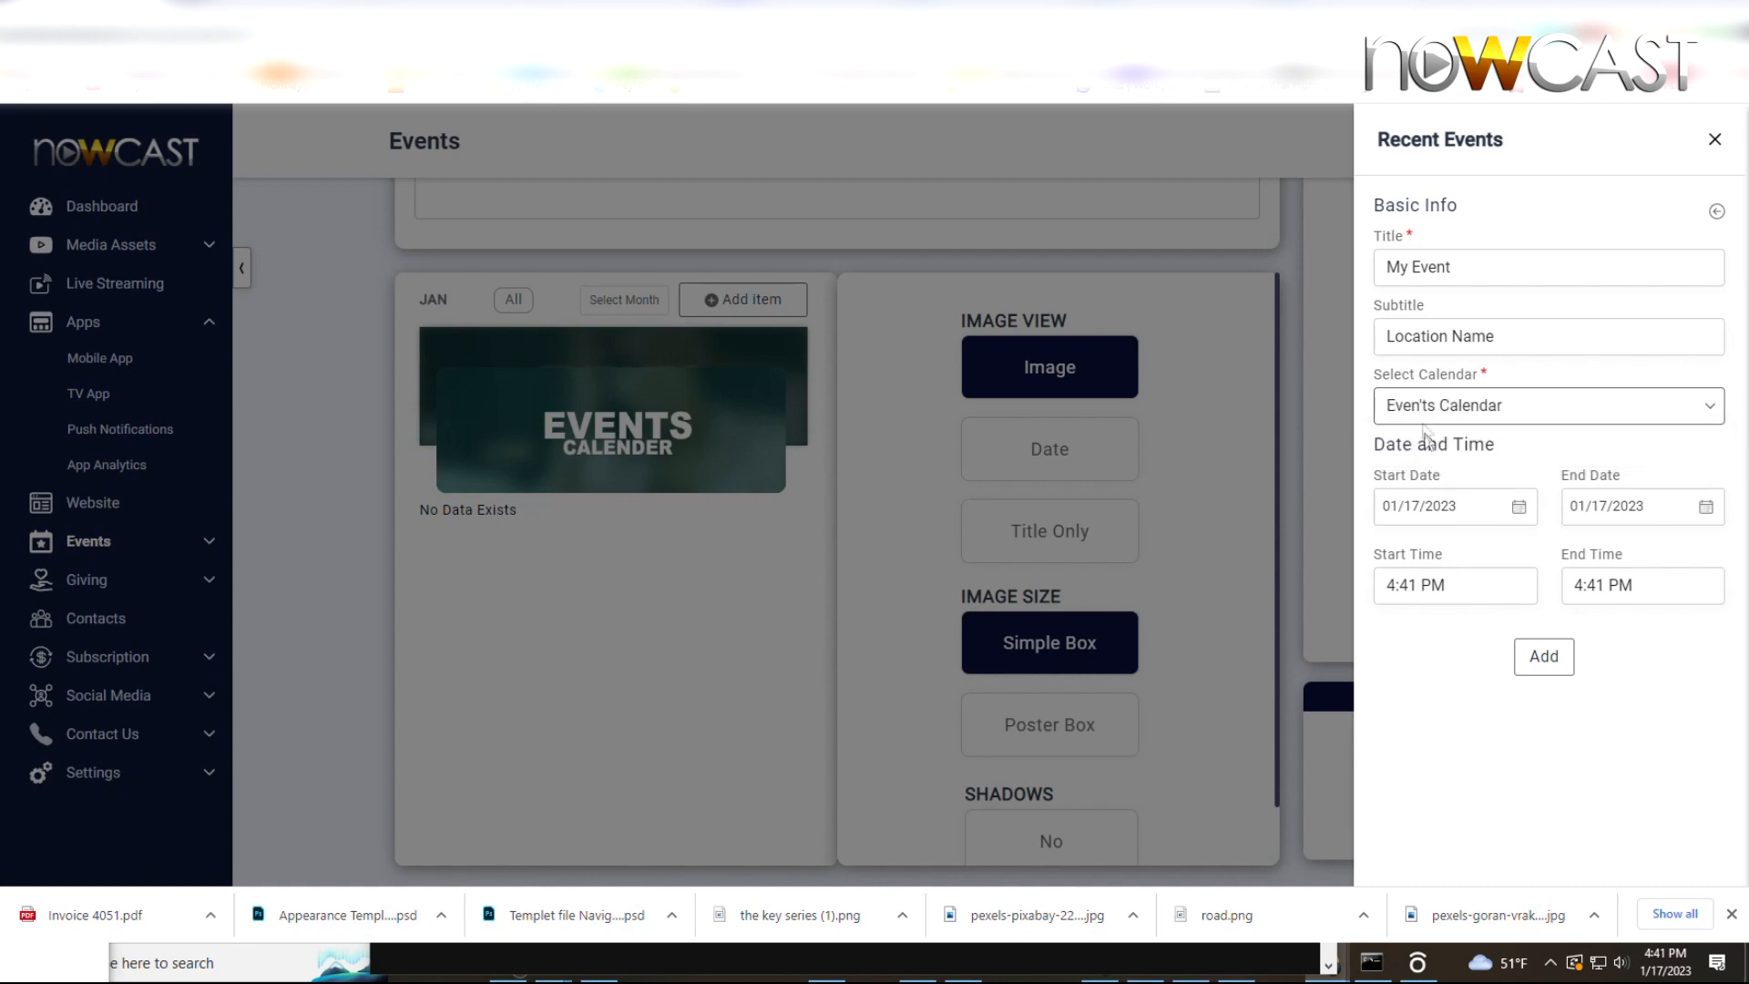
Step: Set the new event's start date to 01/20/2023 and its start time to 7:00 PM
click(1518, 508)
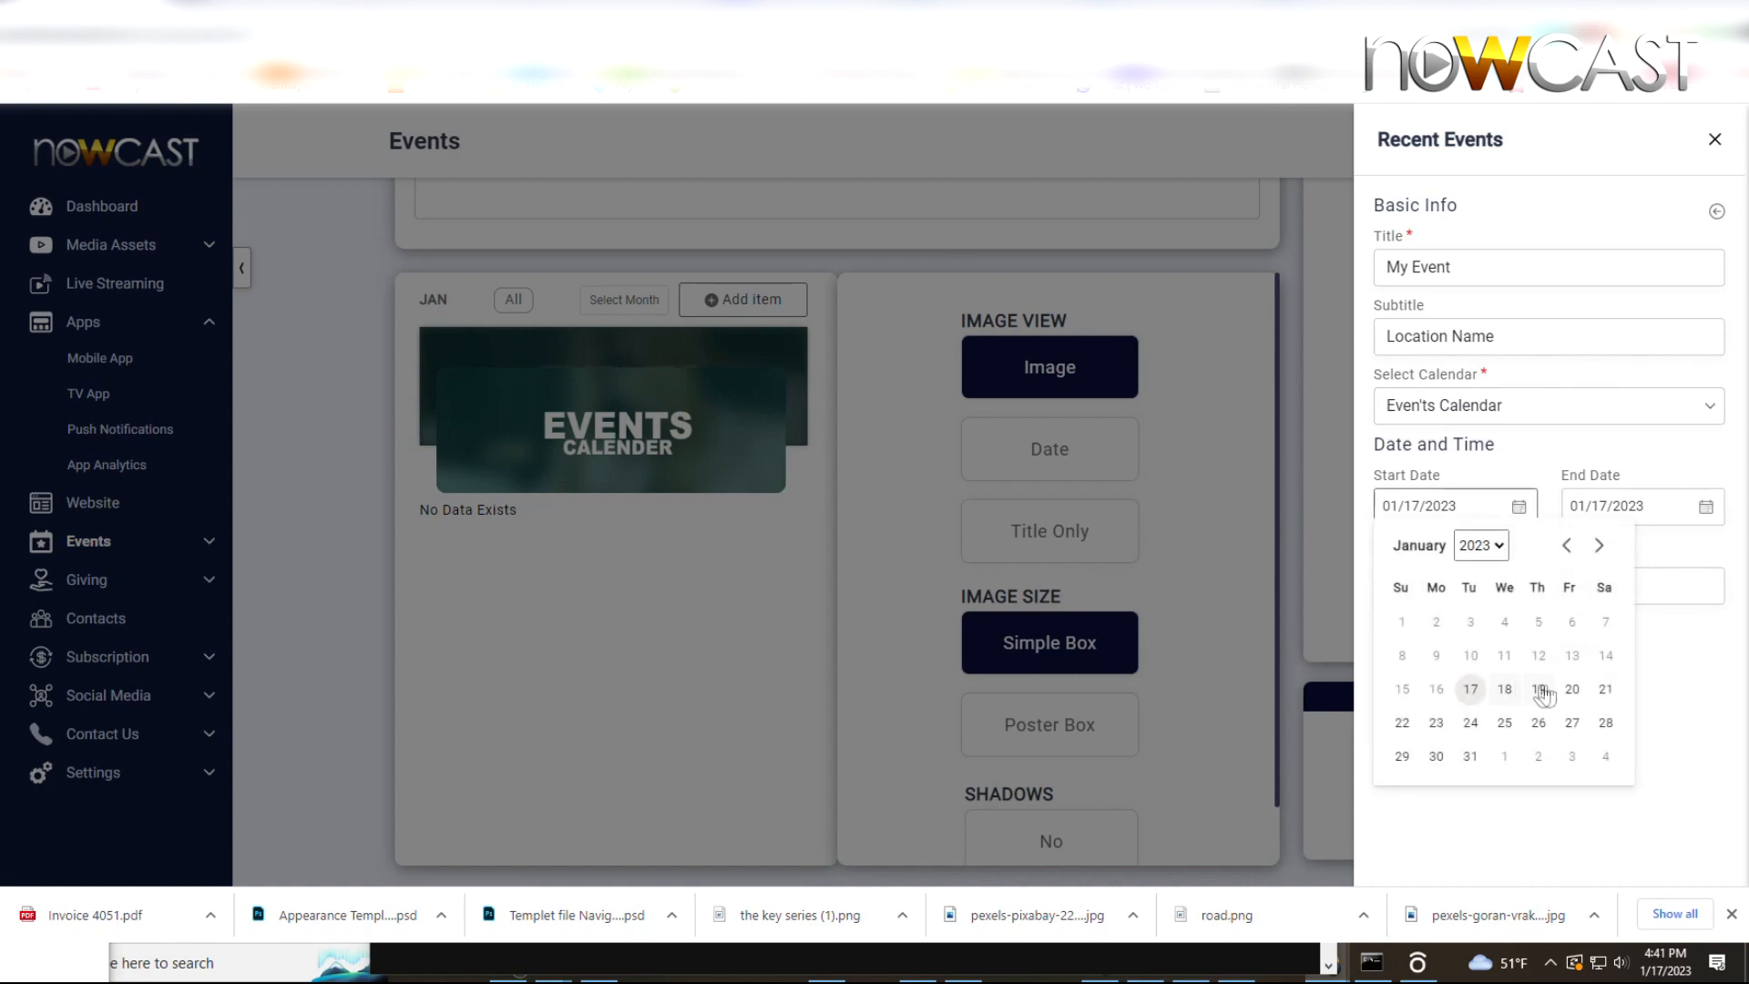
click(1573, 690)
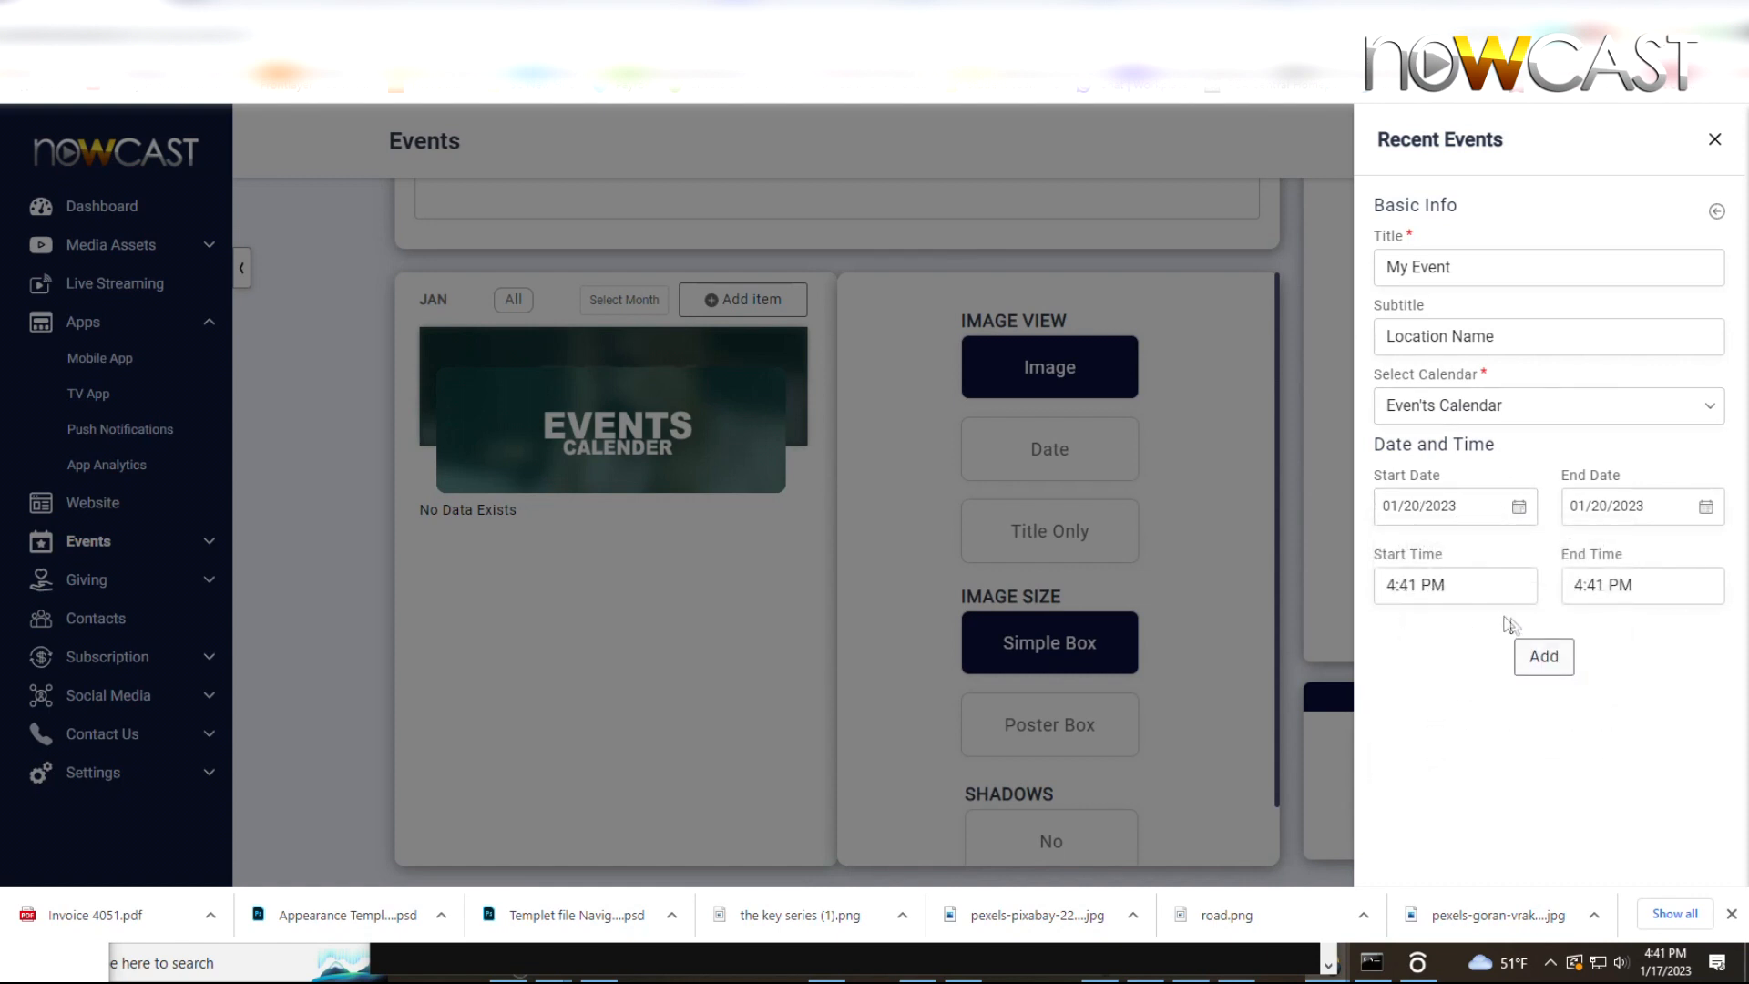
click(1449, 583)
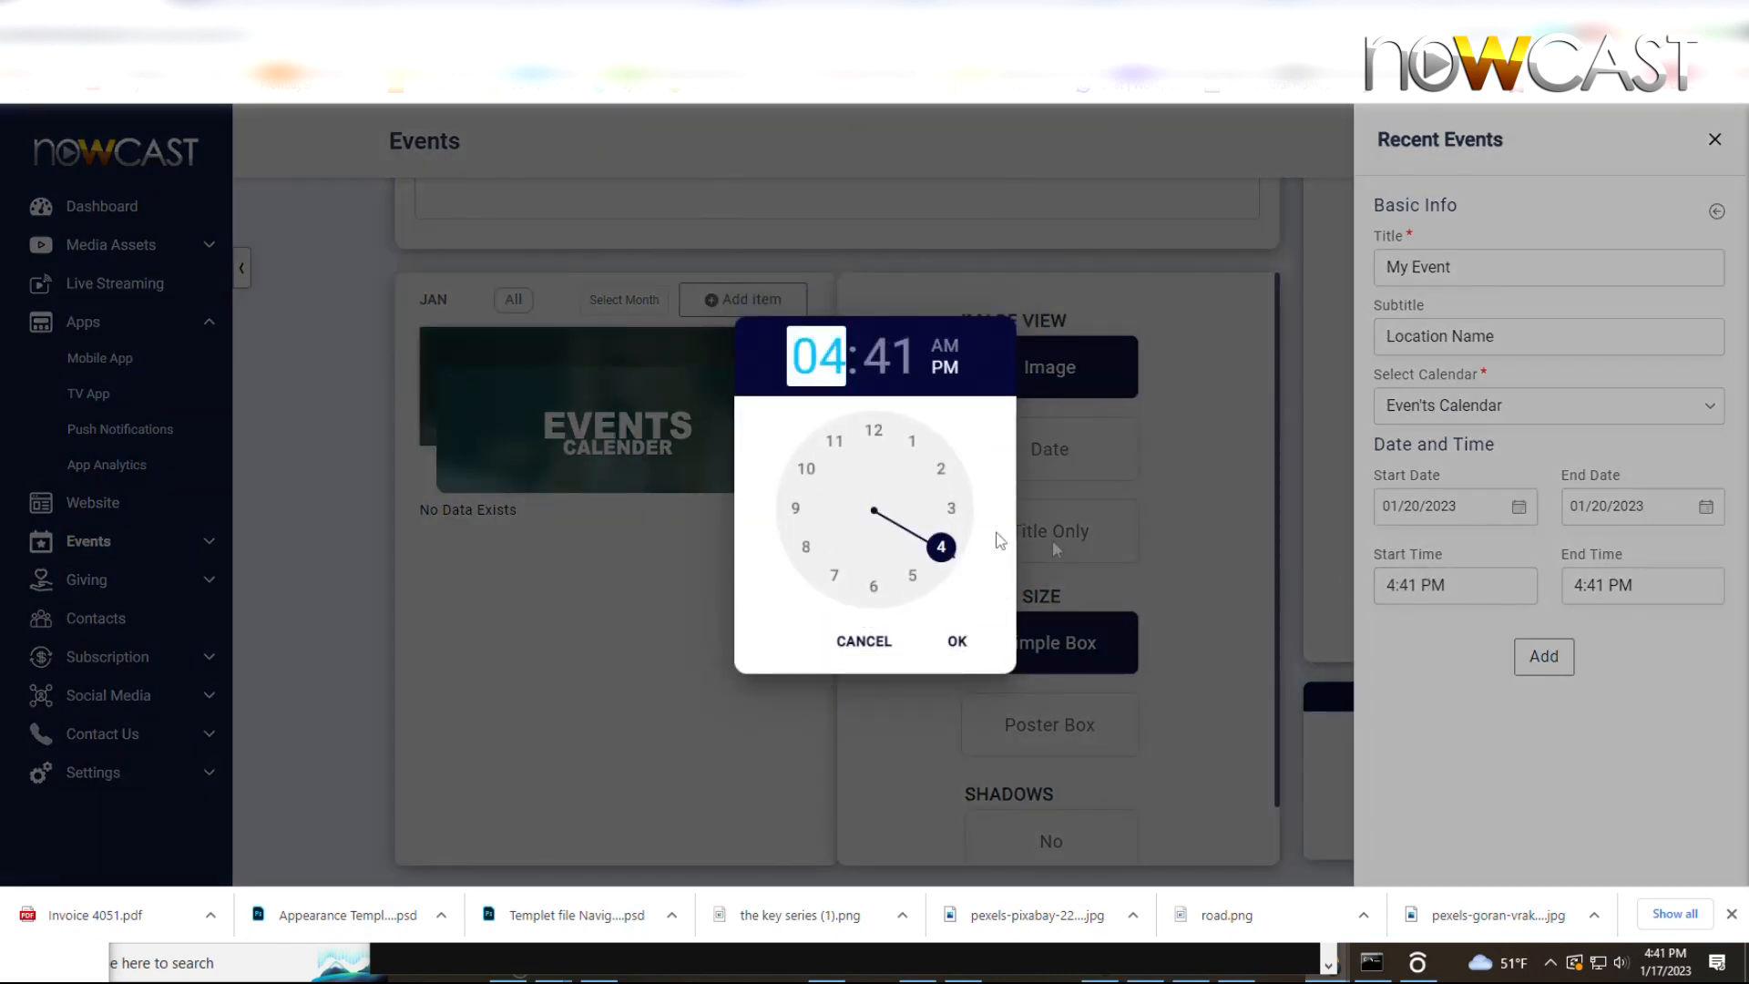
click(833, 575)
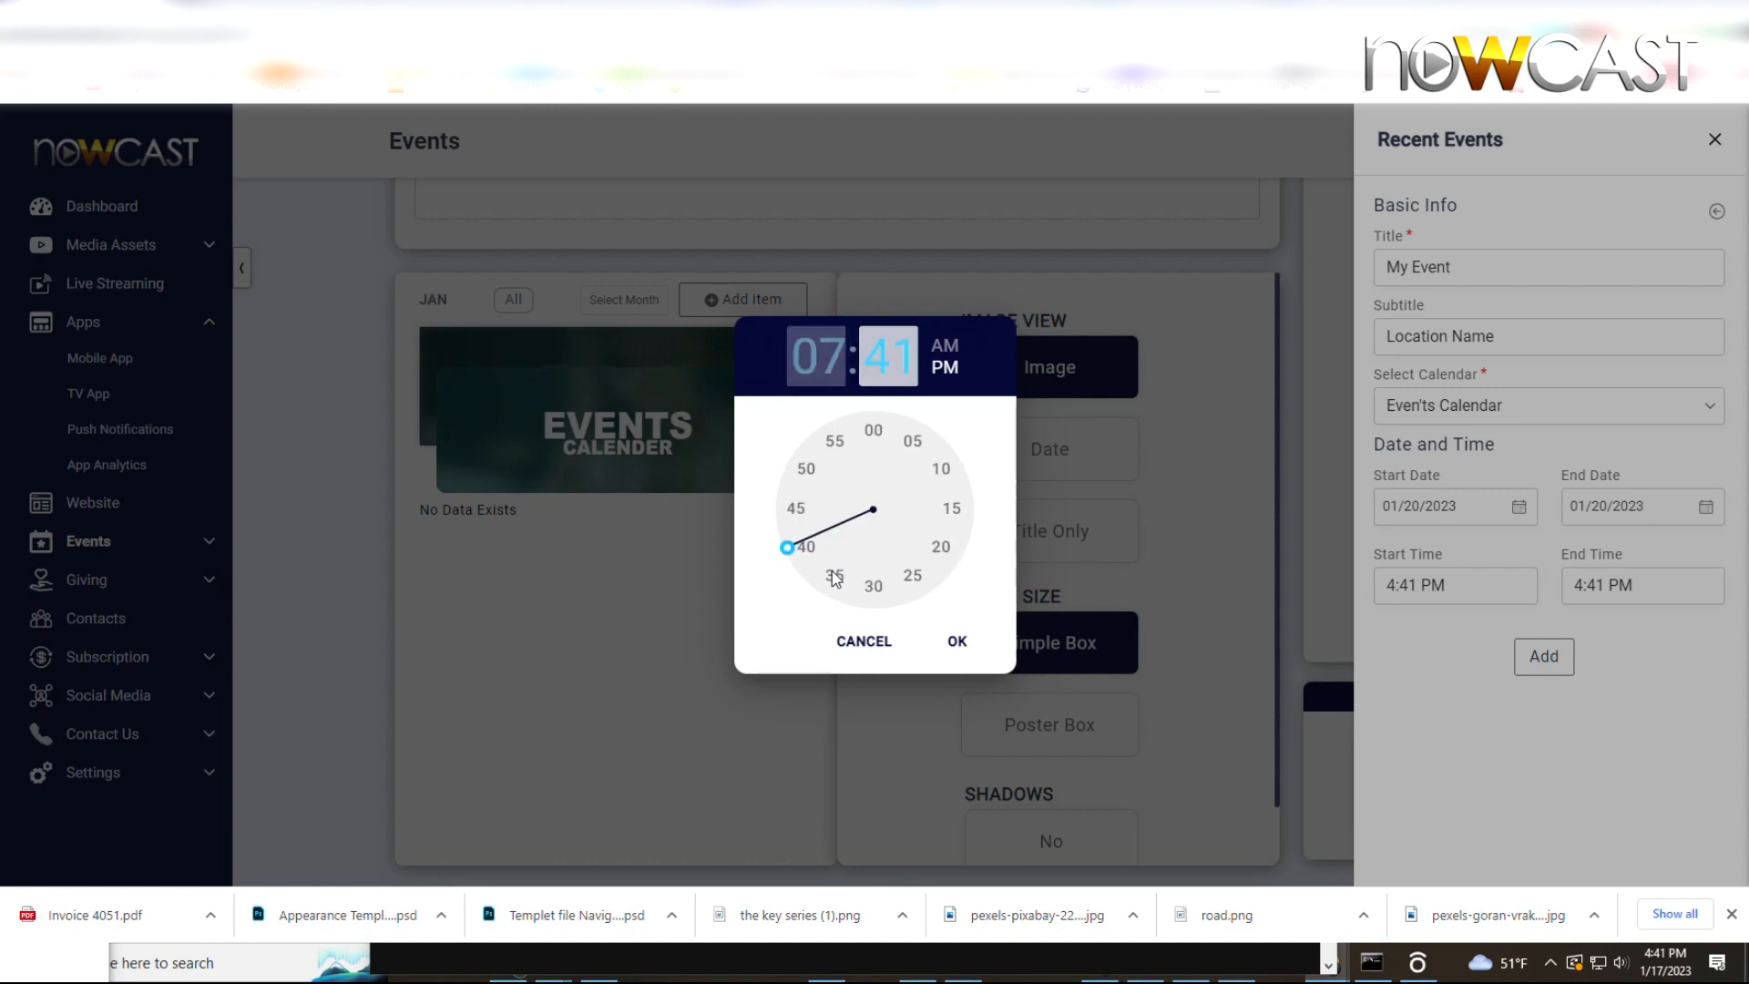
click(873, 434)
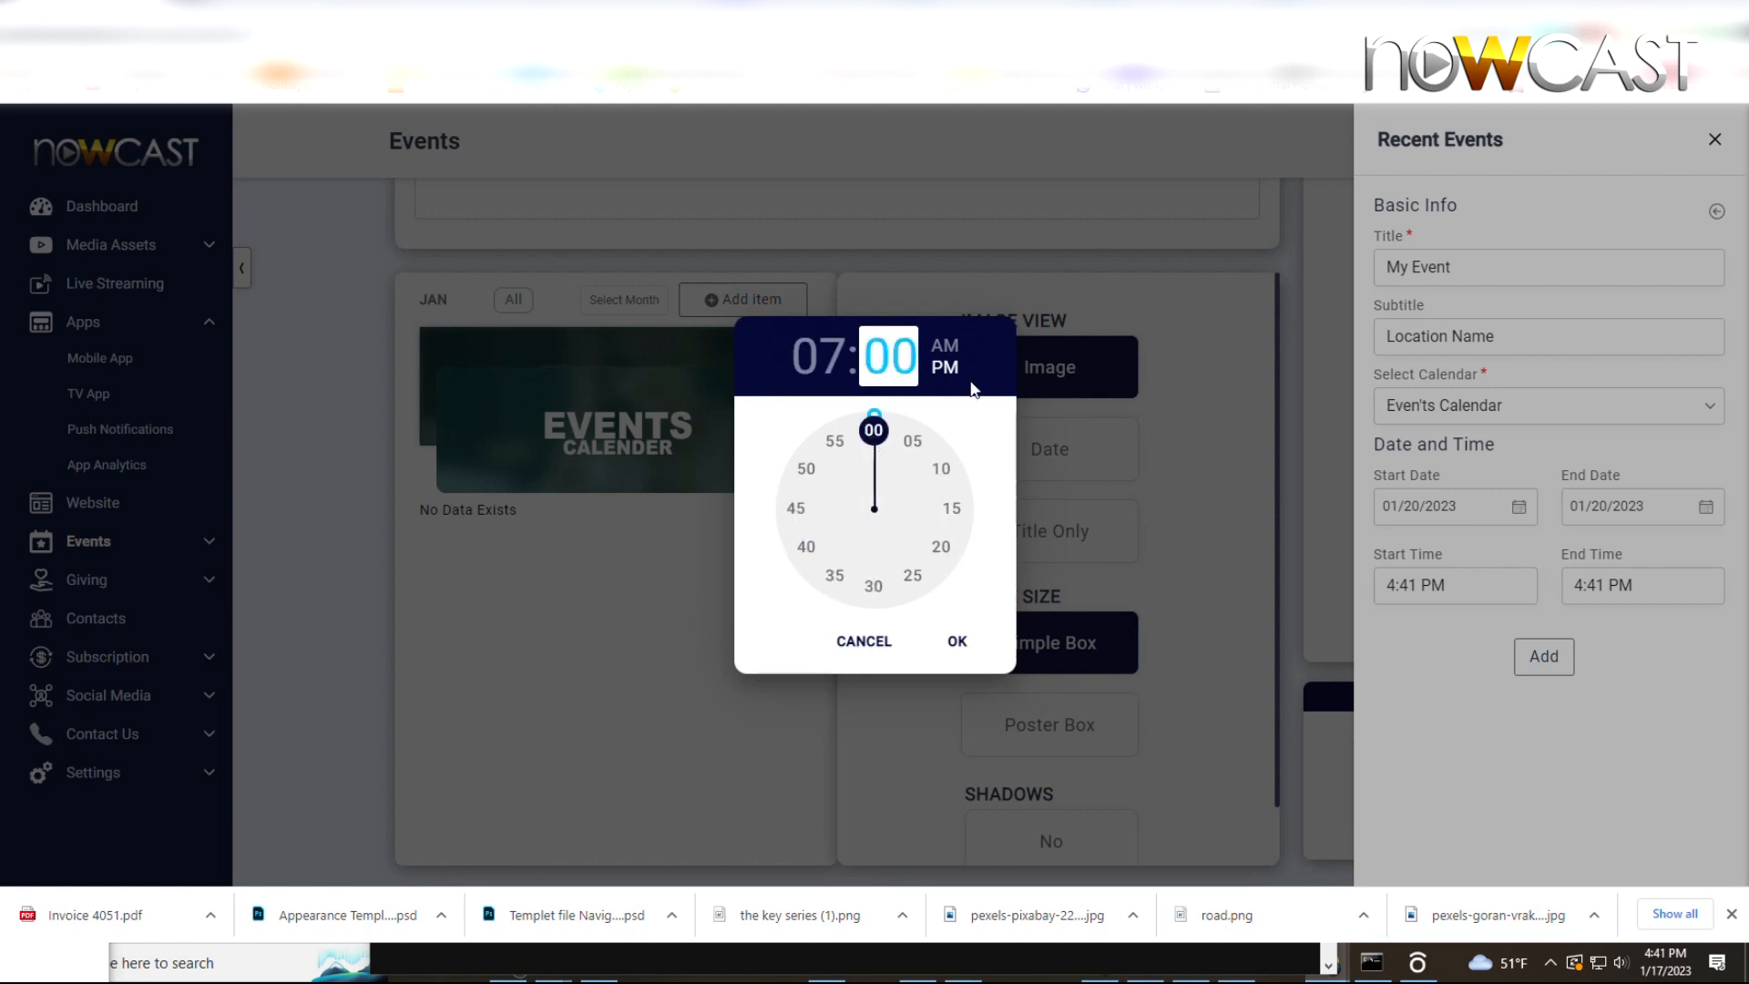
click(959, 641)
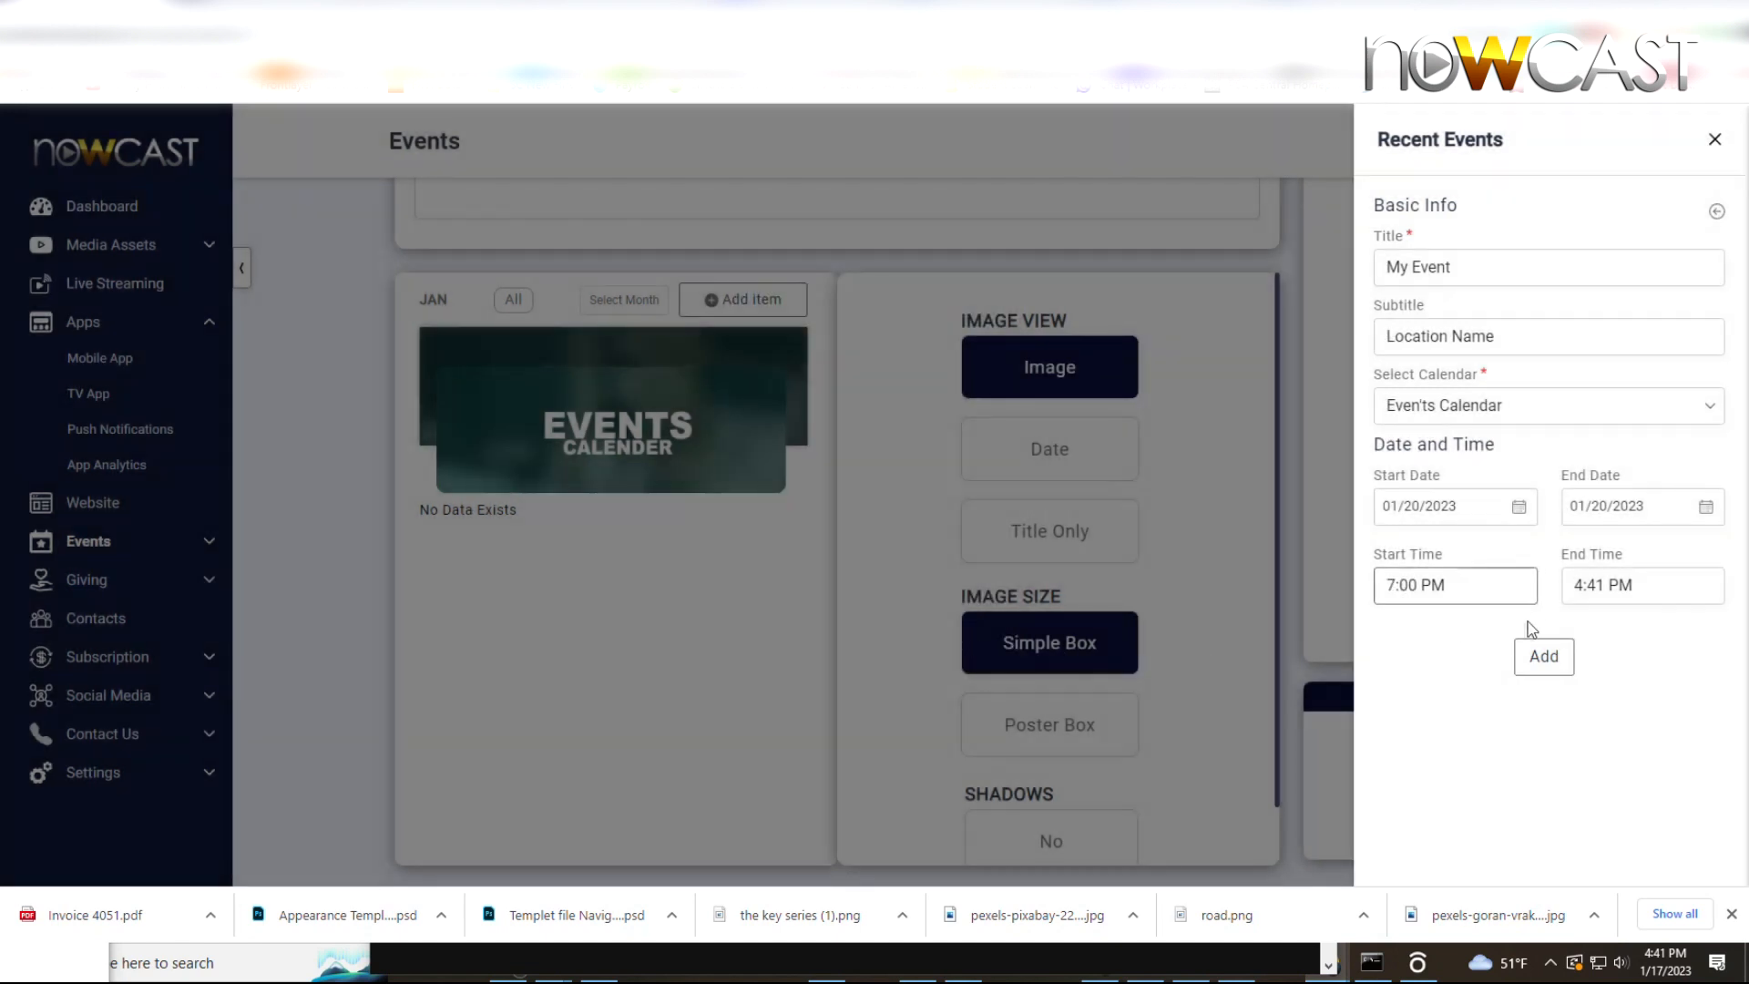
Step: Set the event's end time to 8:30 PM and add the event
click(1594, 588)
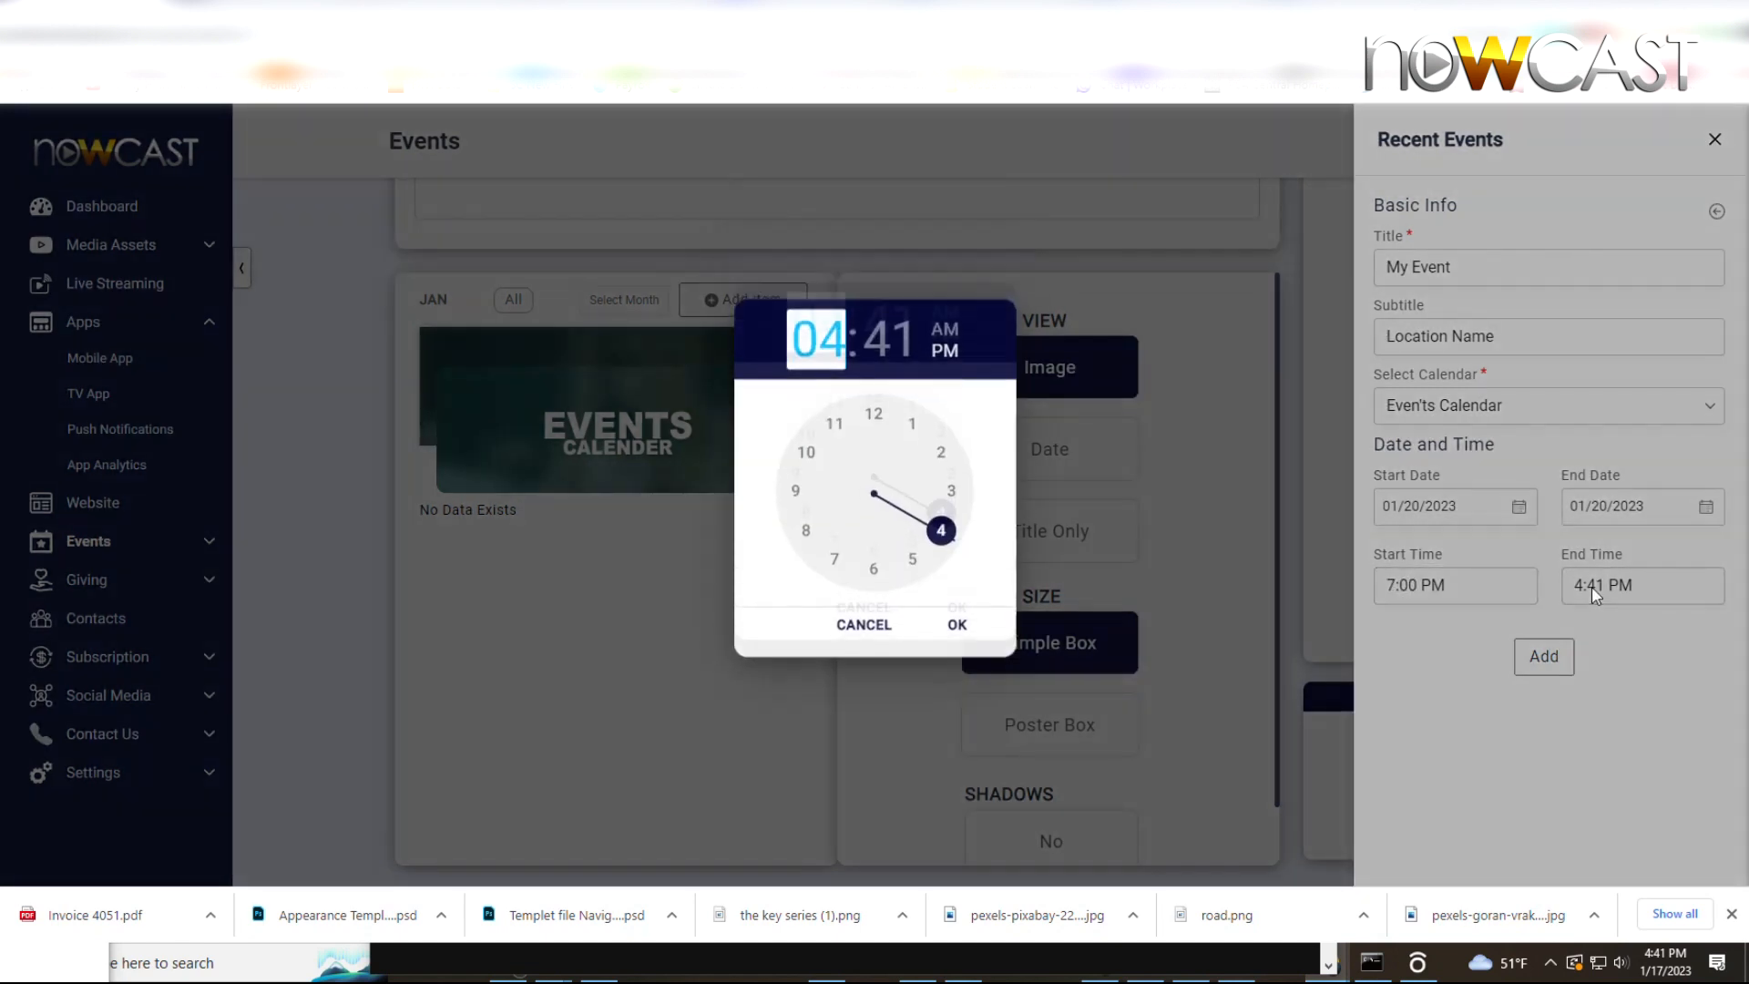
click(809, 549)
click(874, 588)
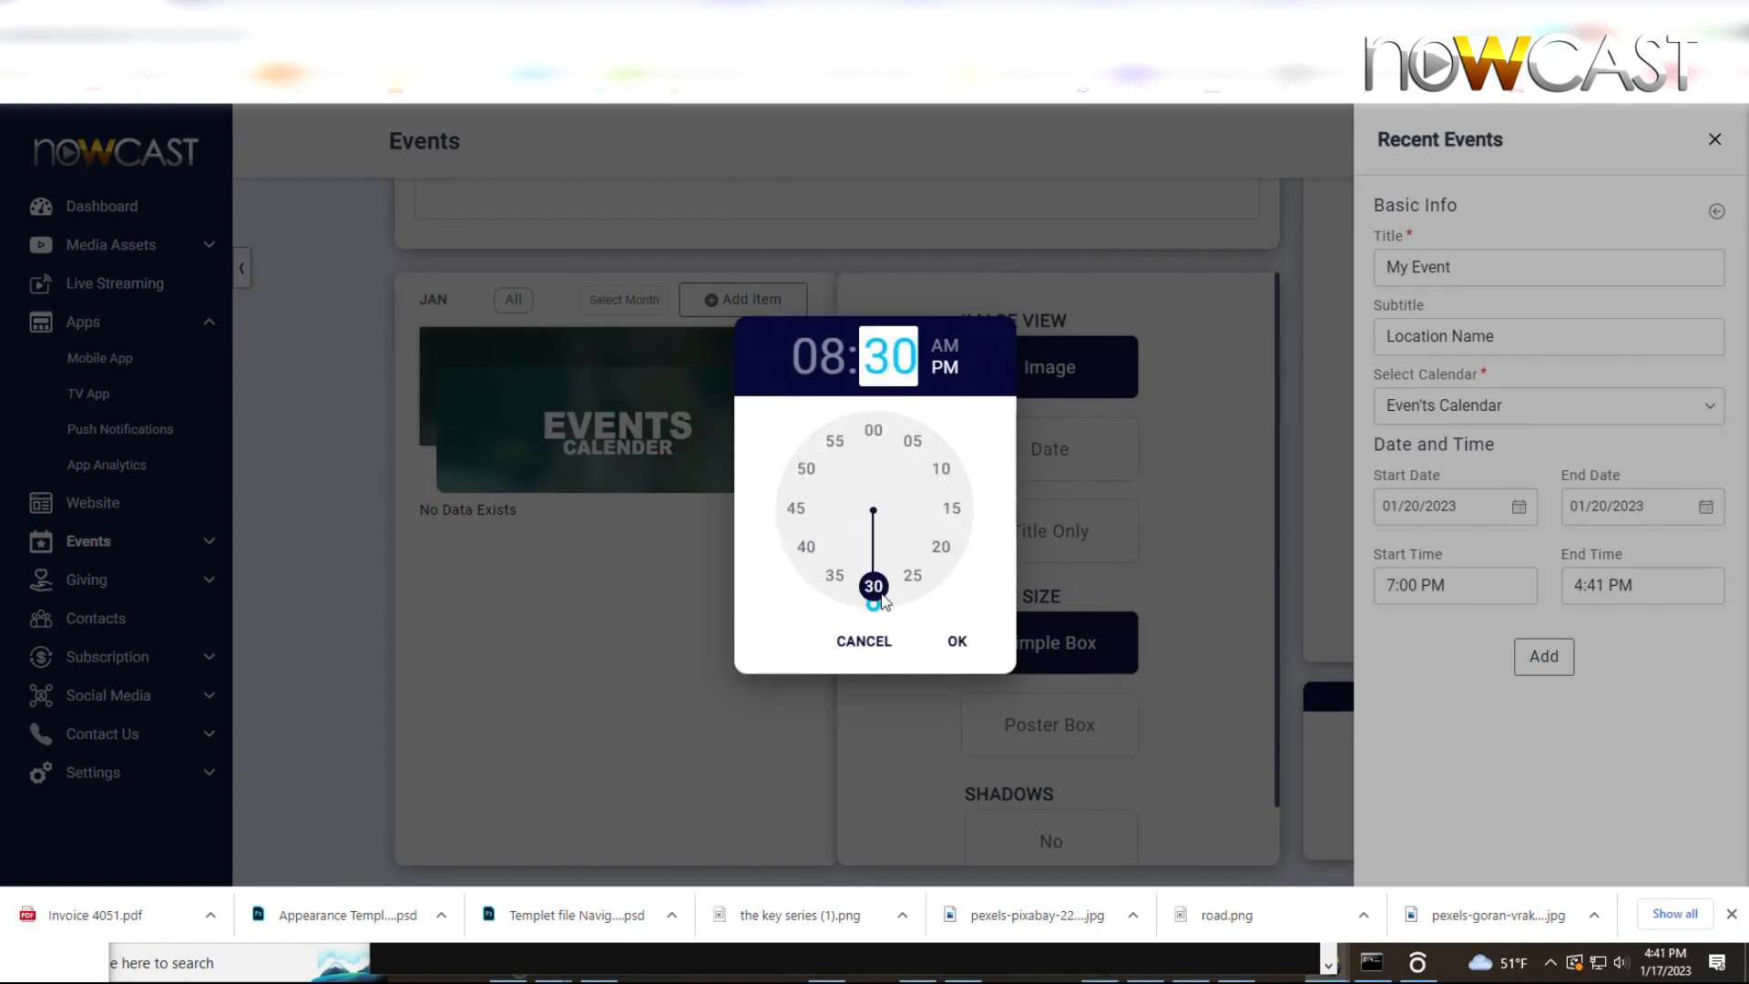
click(958, 640)
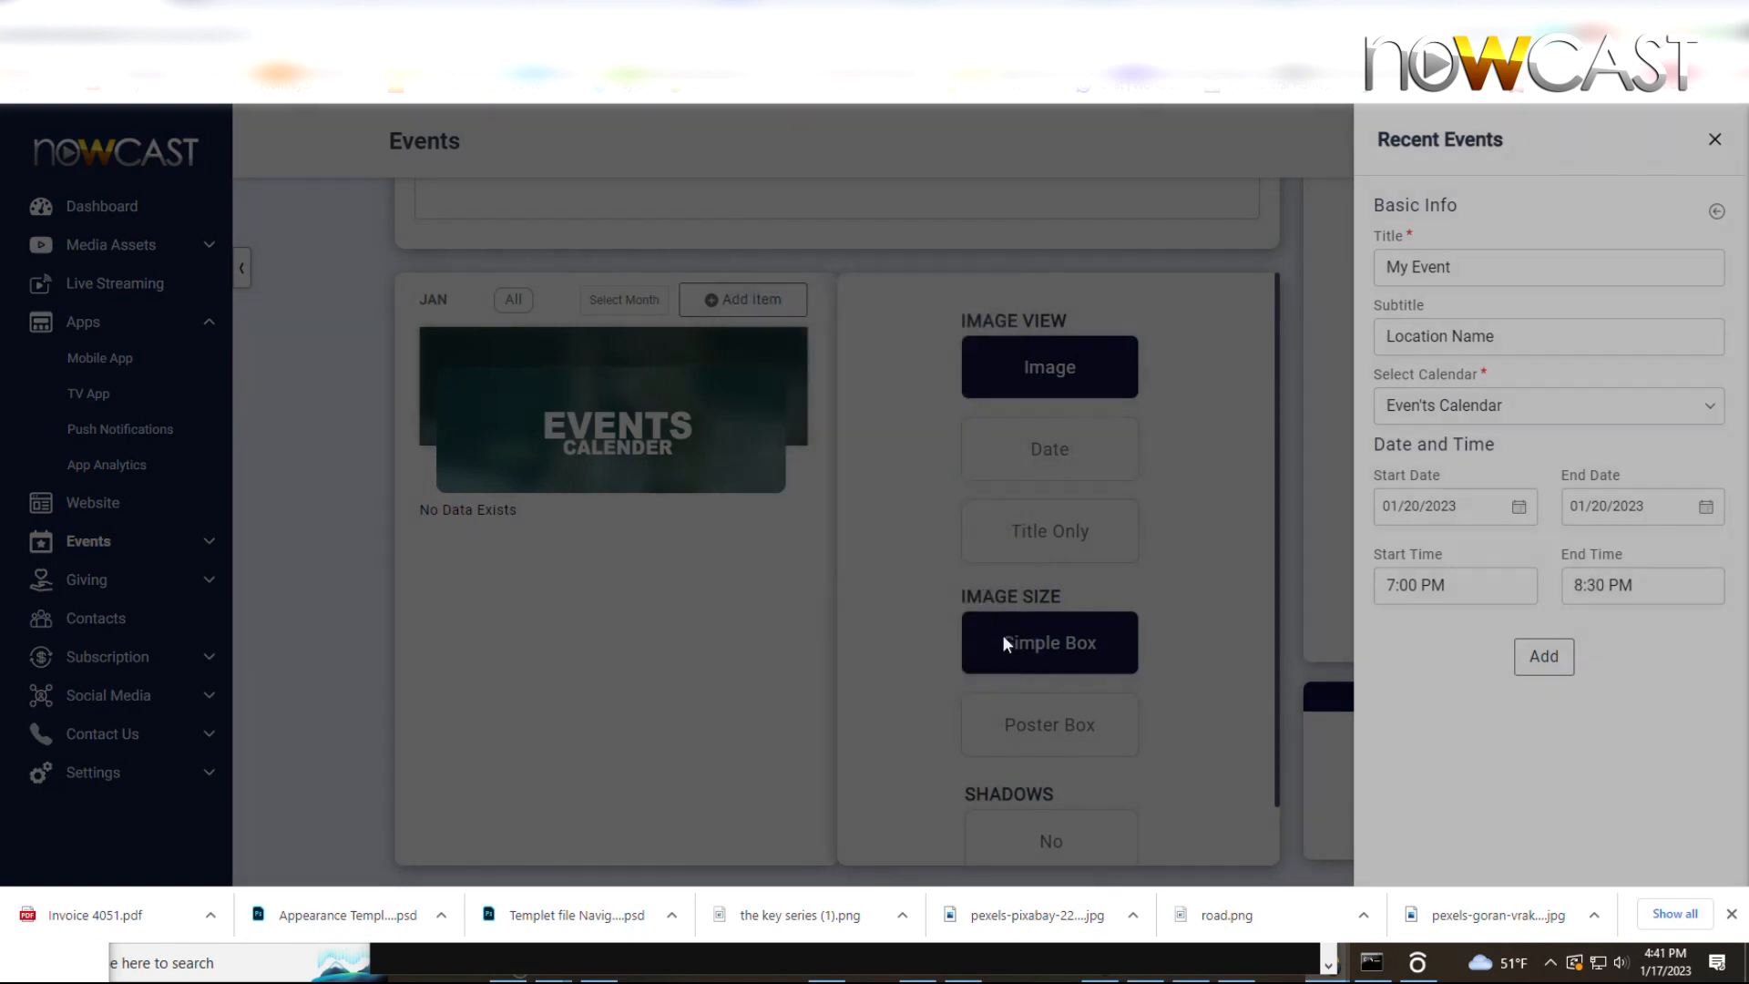
click(1544, 656)
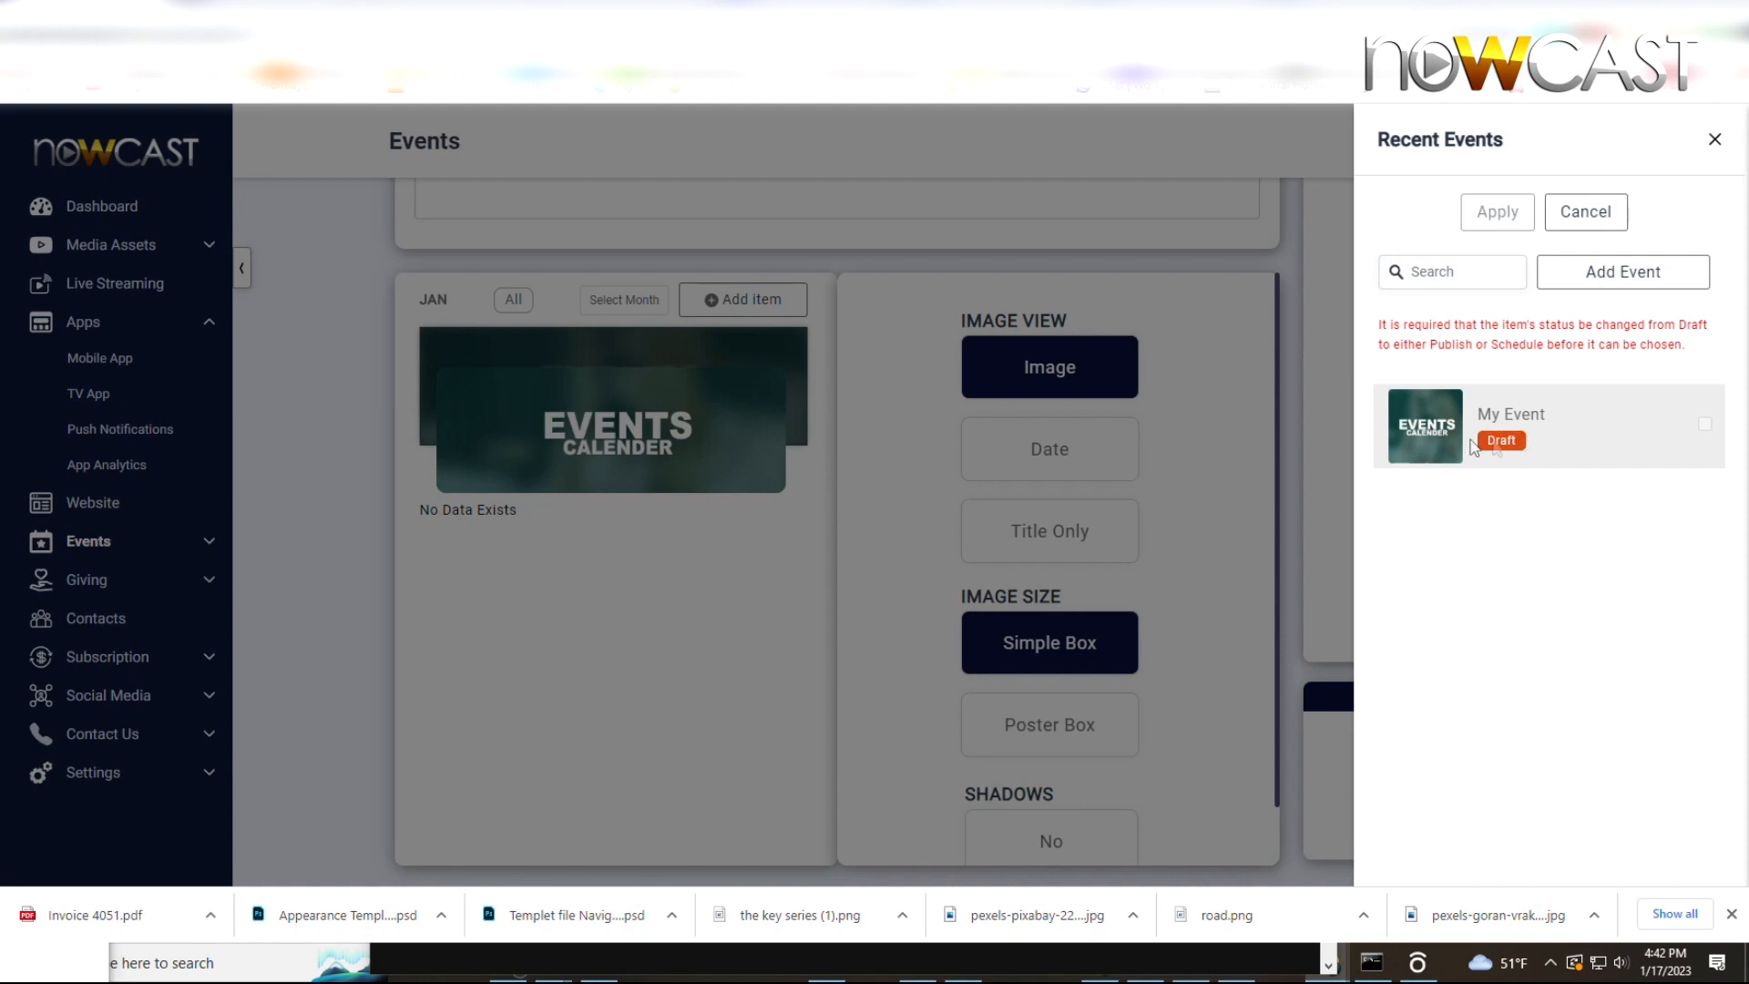
Step: Open the draft My Event from the recent events and publish it
click(1518, 416)
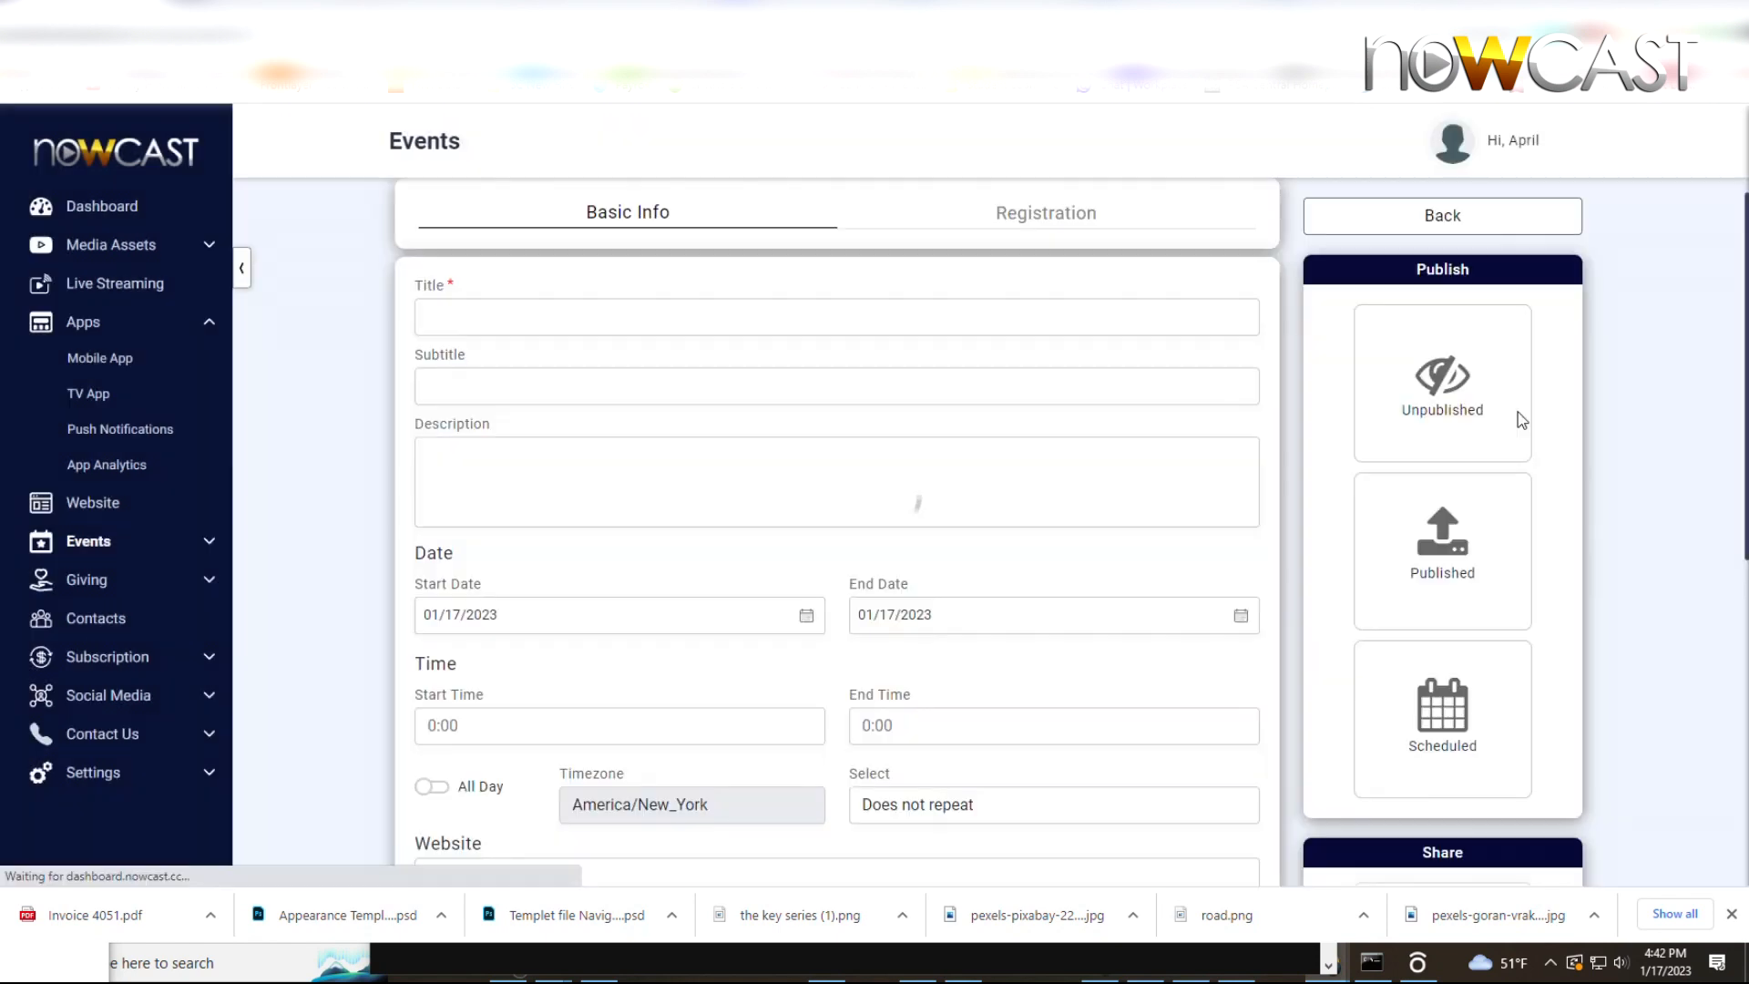
click(1427, 592)
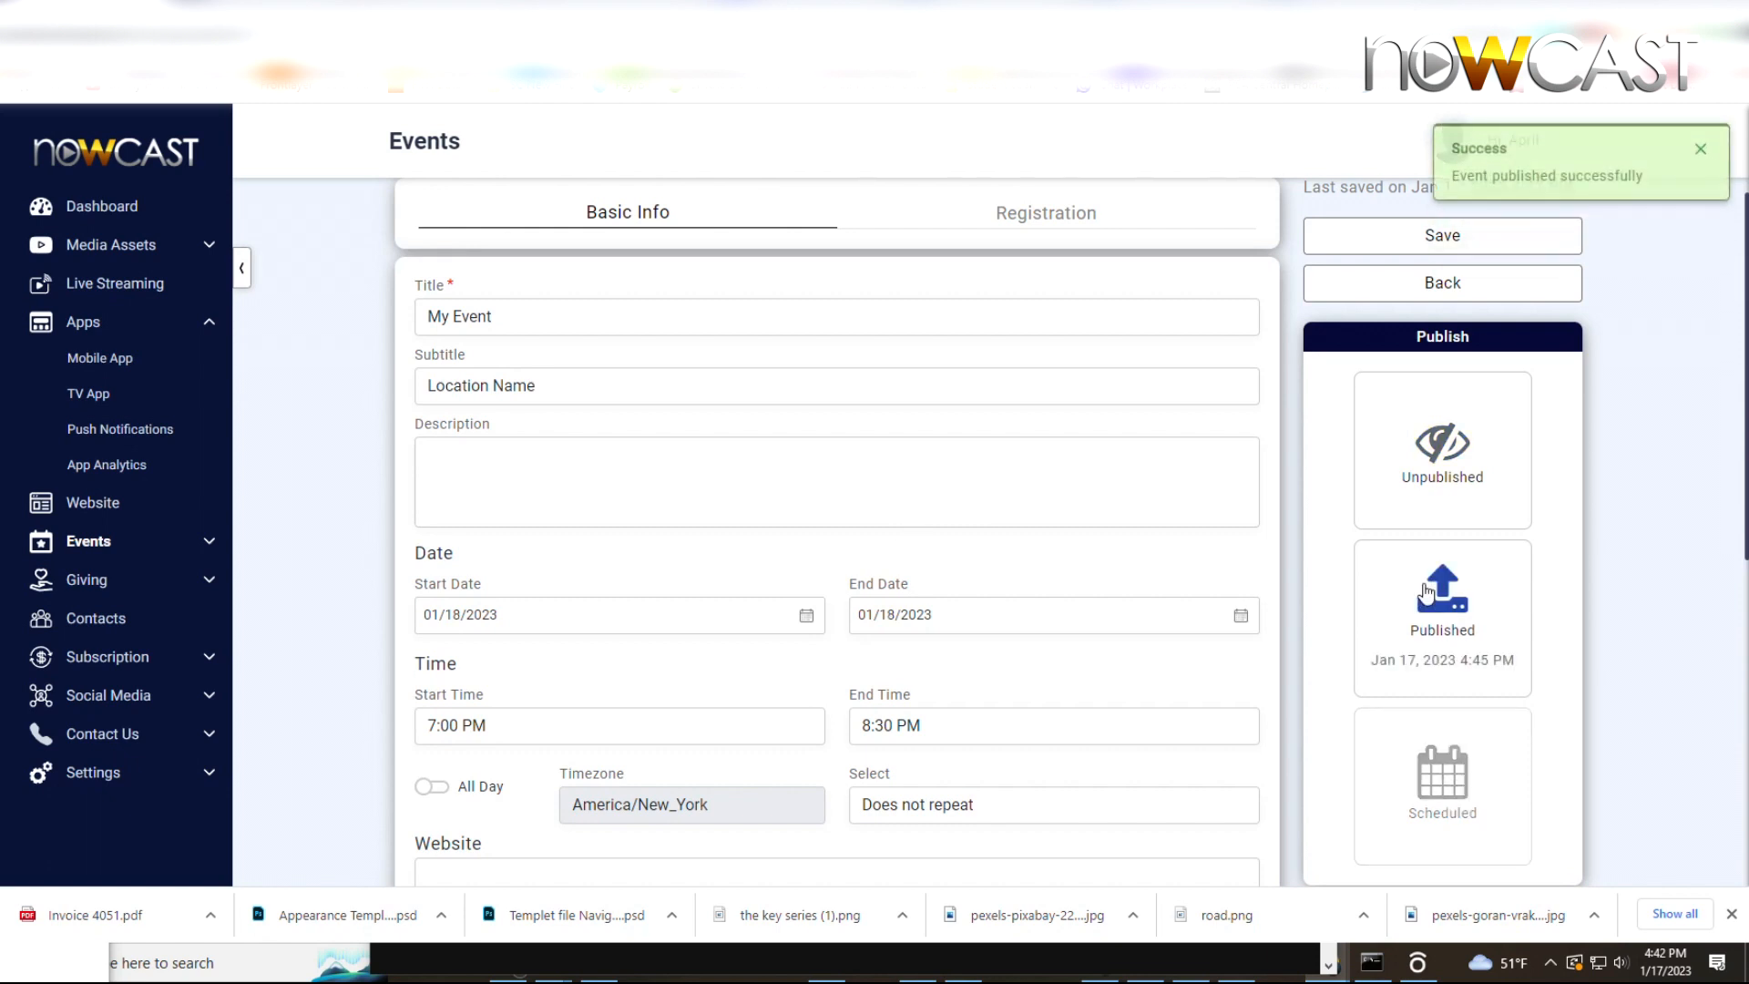
click(531, 481)
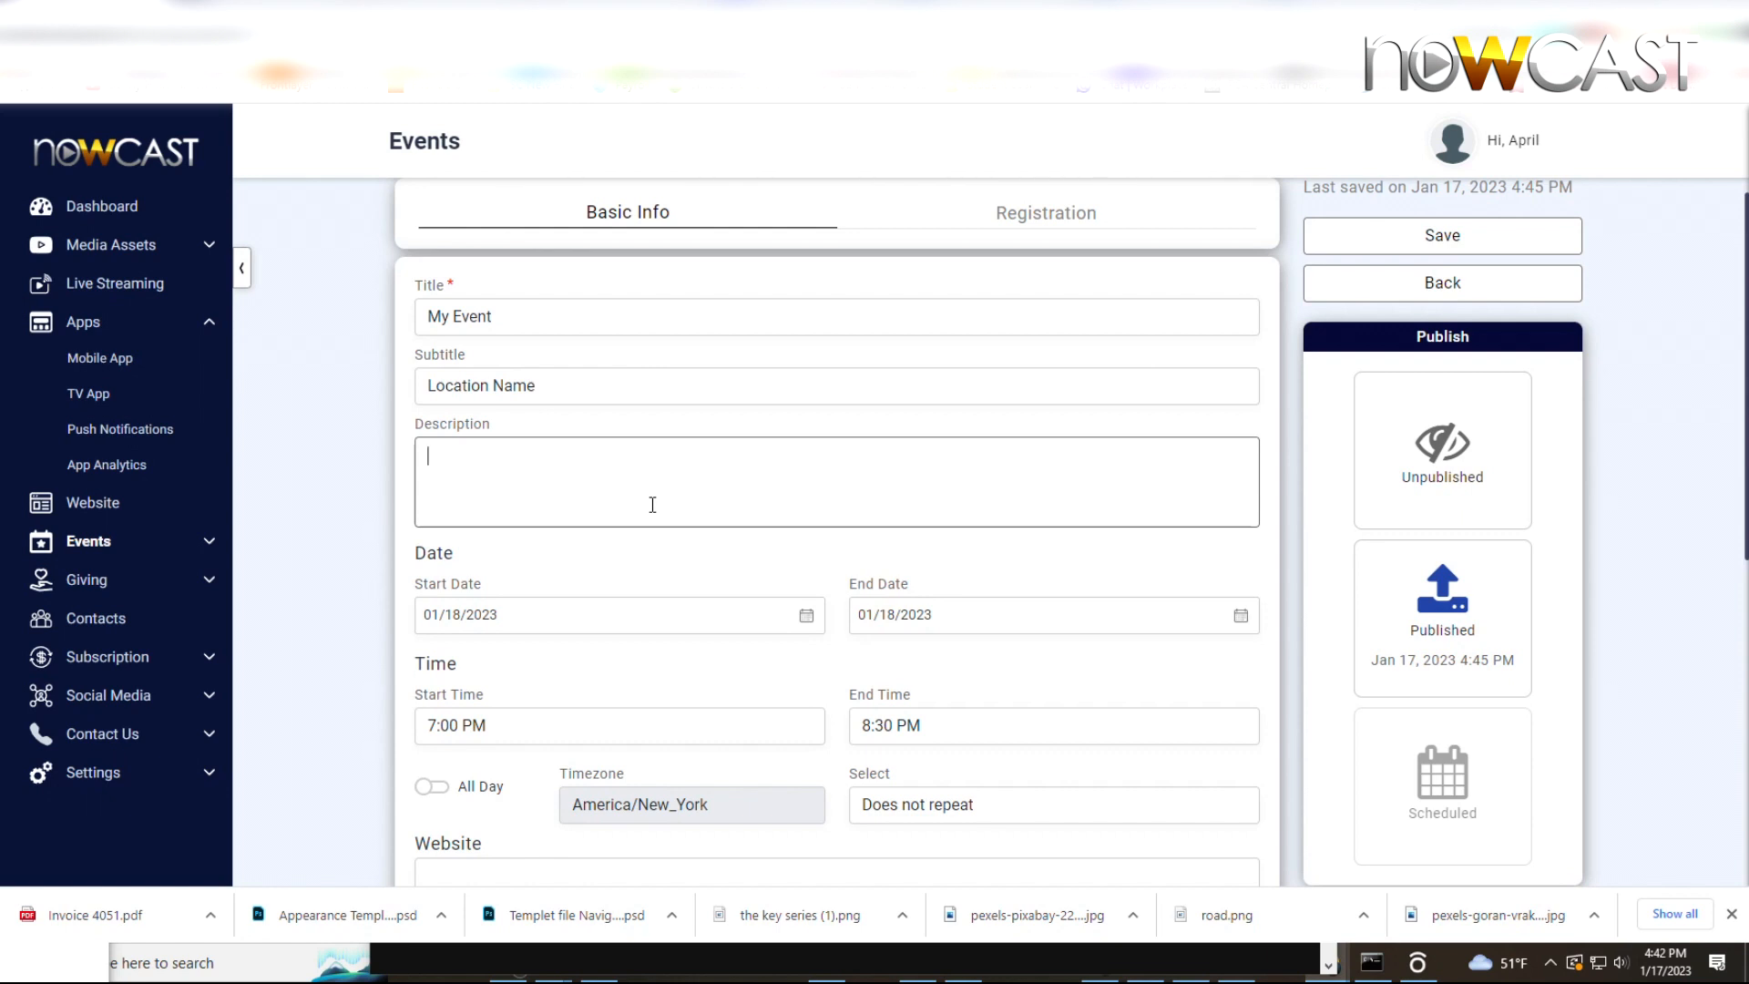
Step: Allow people to register for the event and set the registration title to RSVP
scroll(908, 331, up, 1)
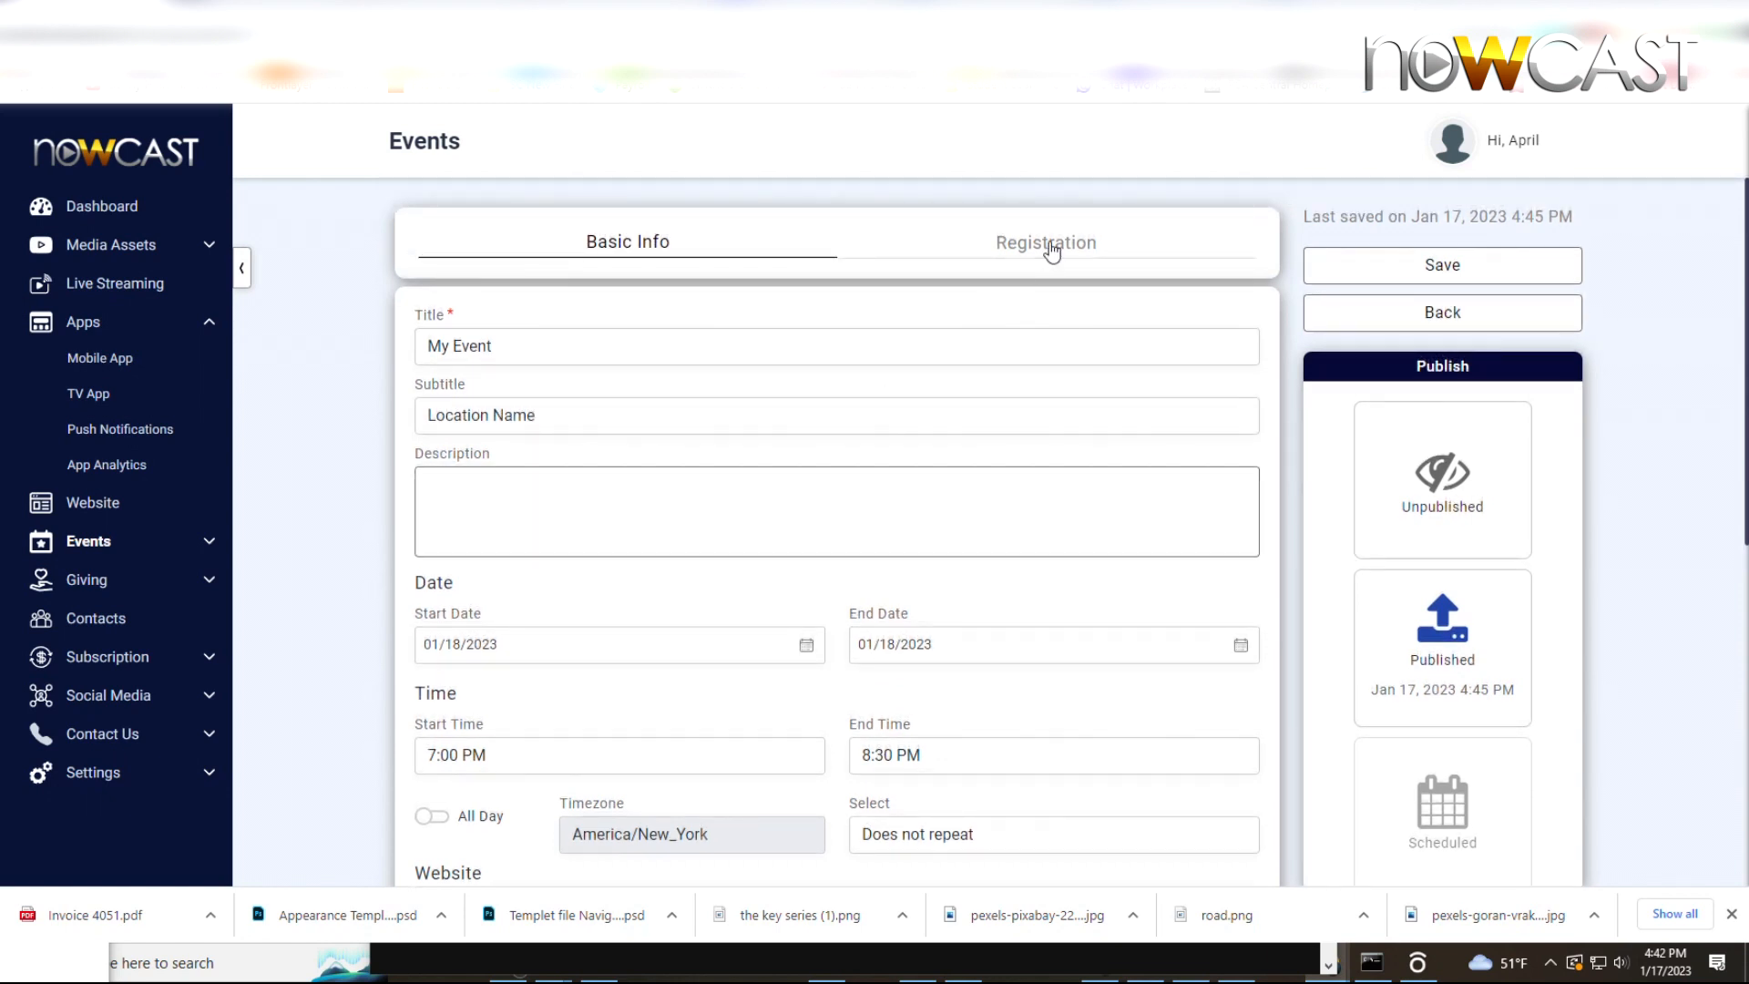
click(1047, 244)
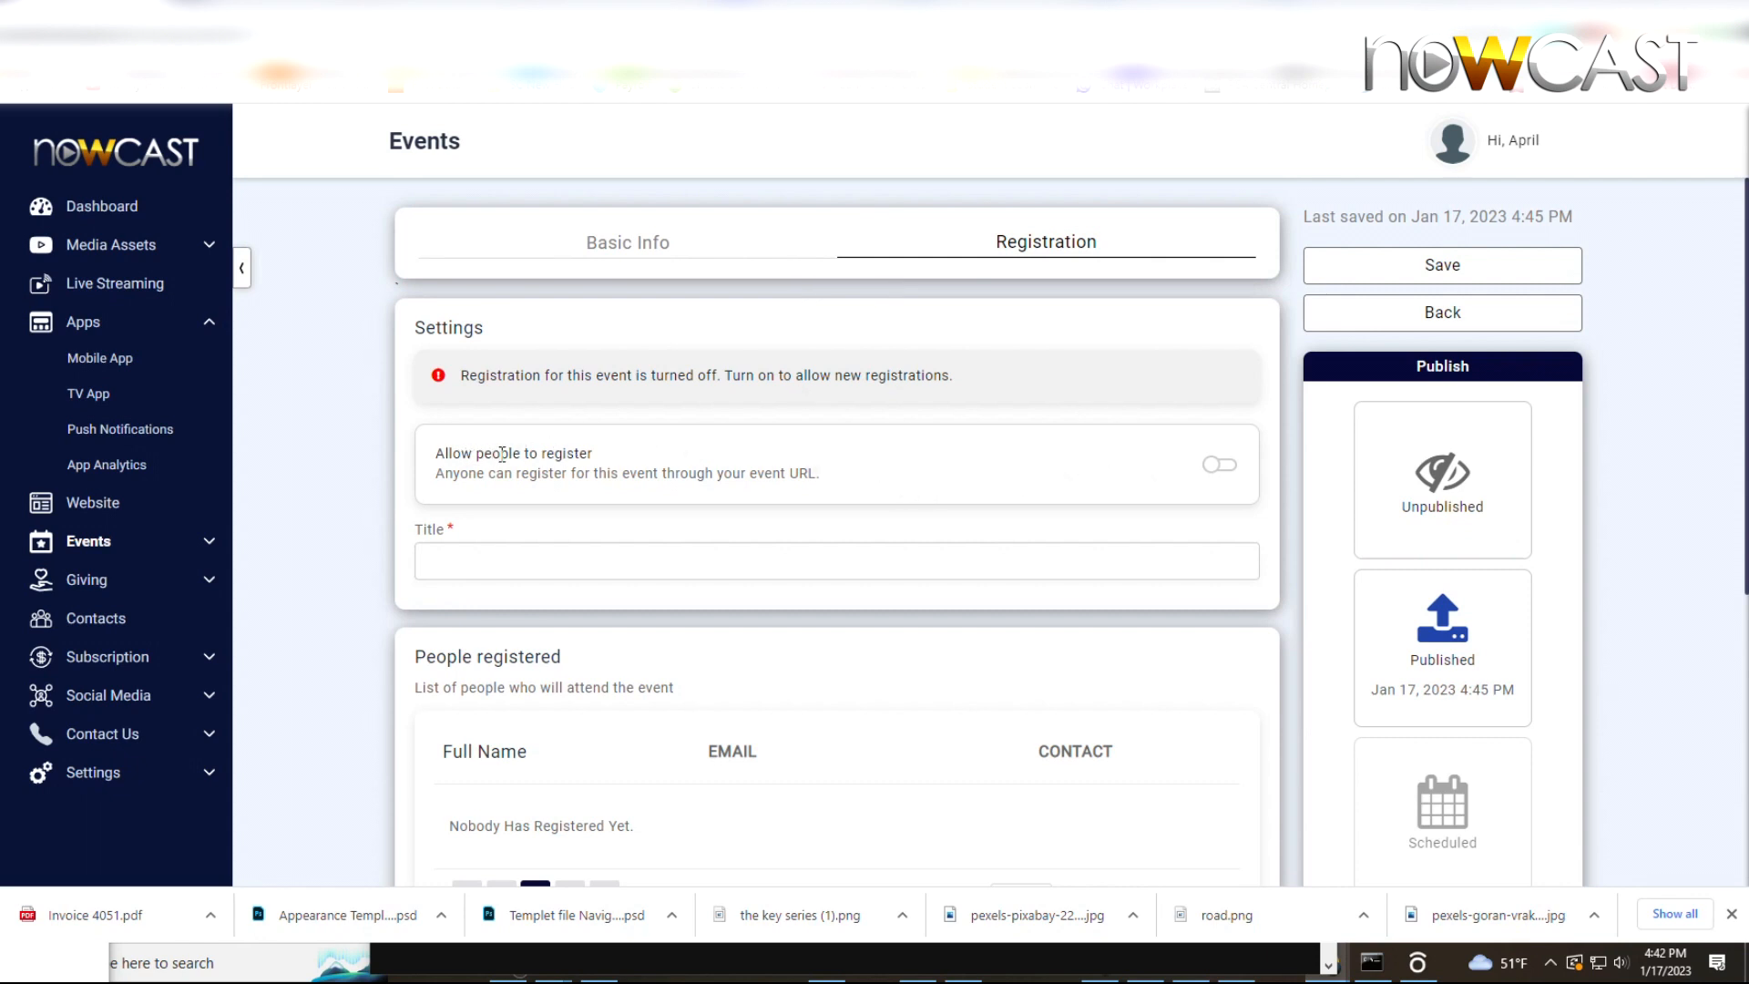
click(1212, 466)
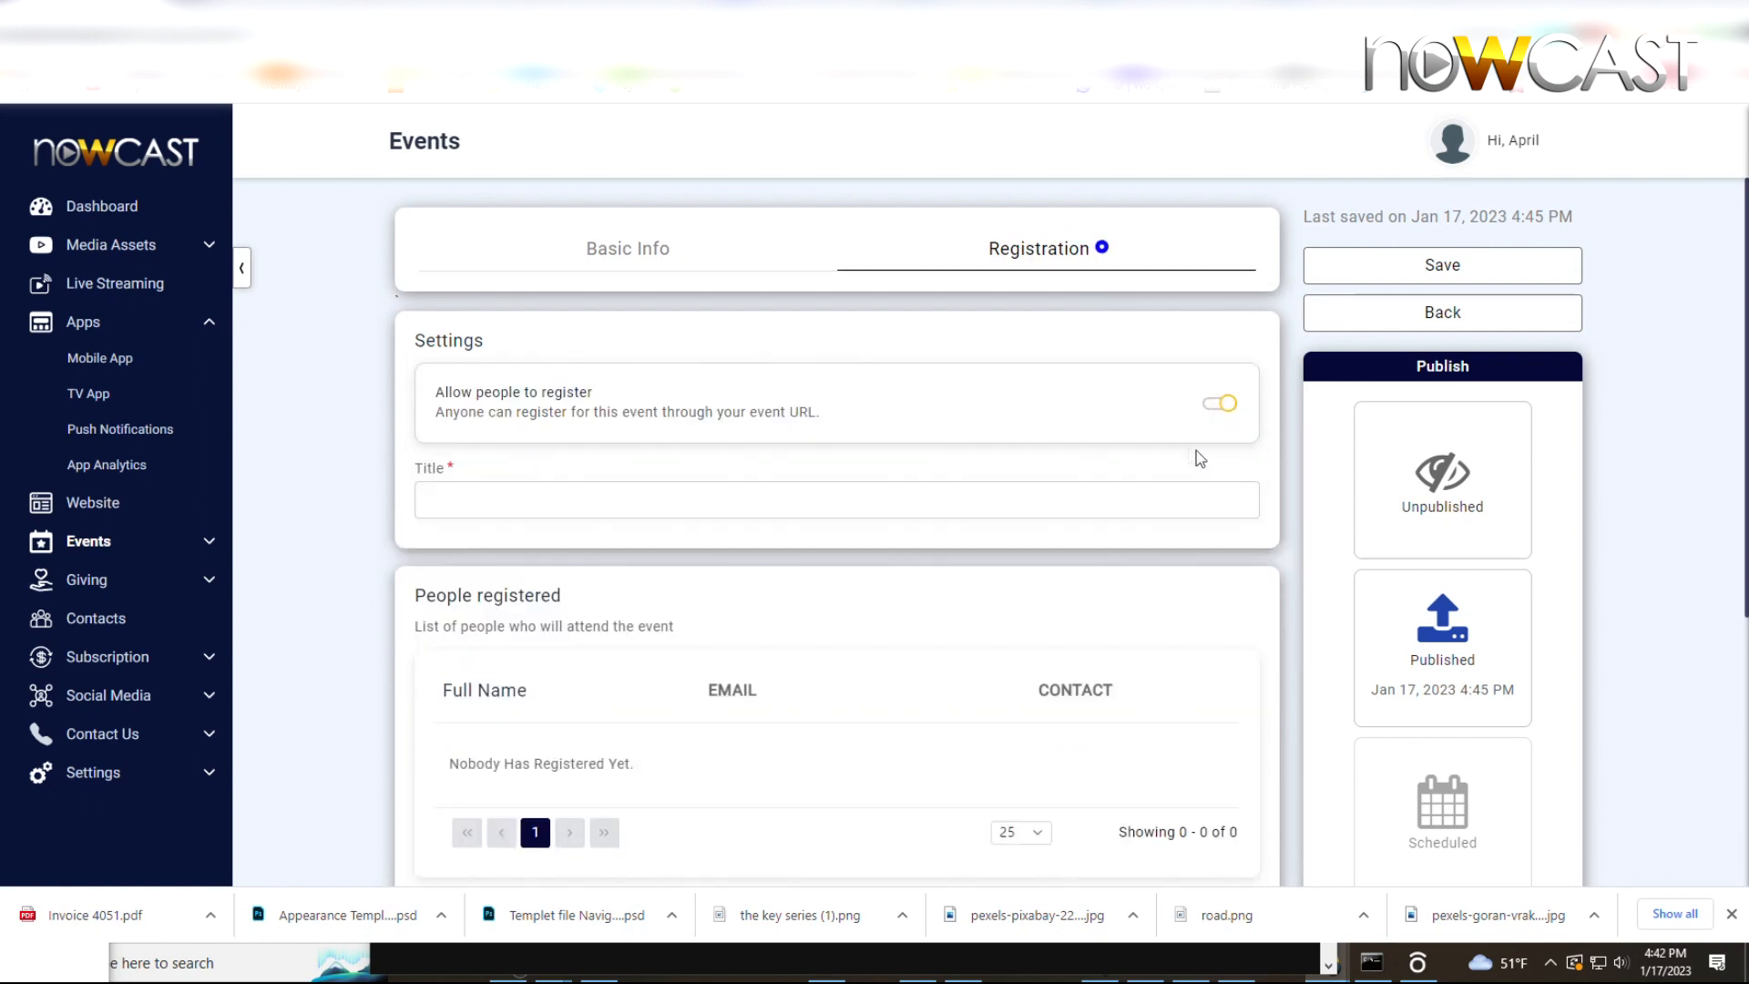
click(680, 489)
text(RSVP)
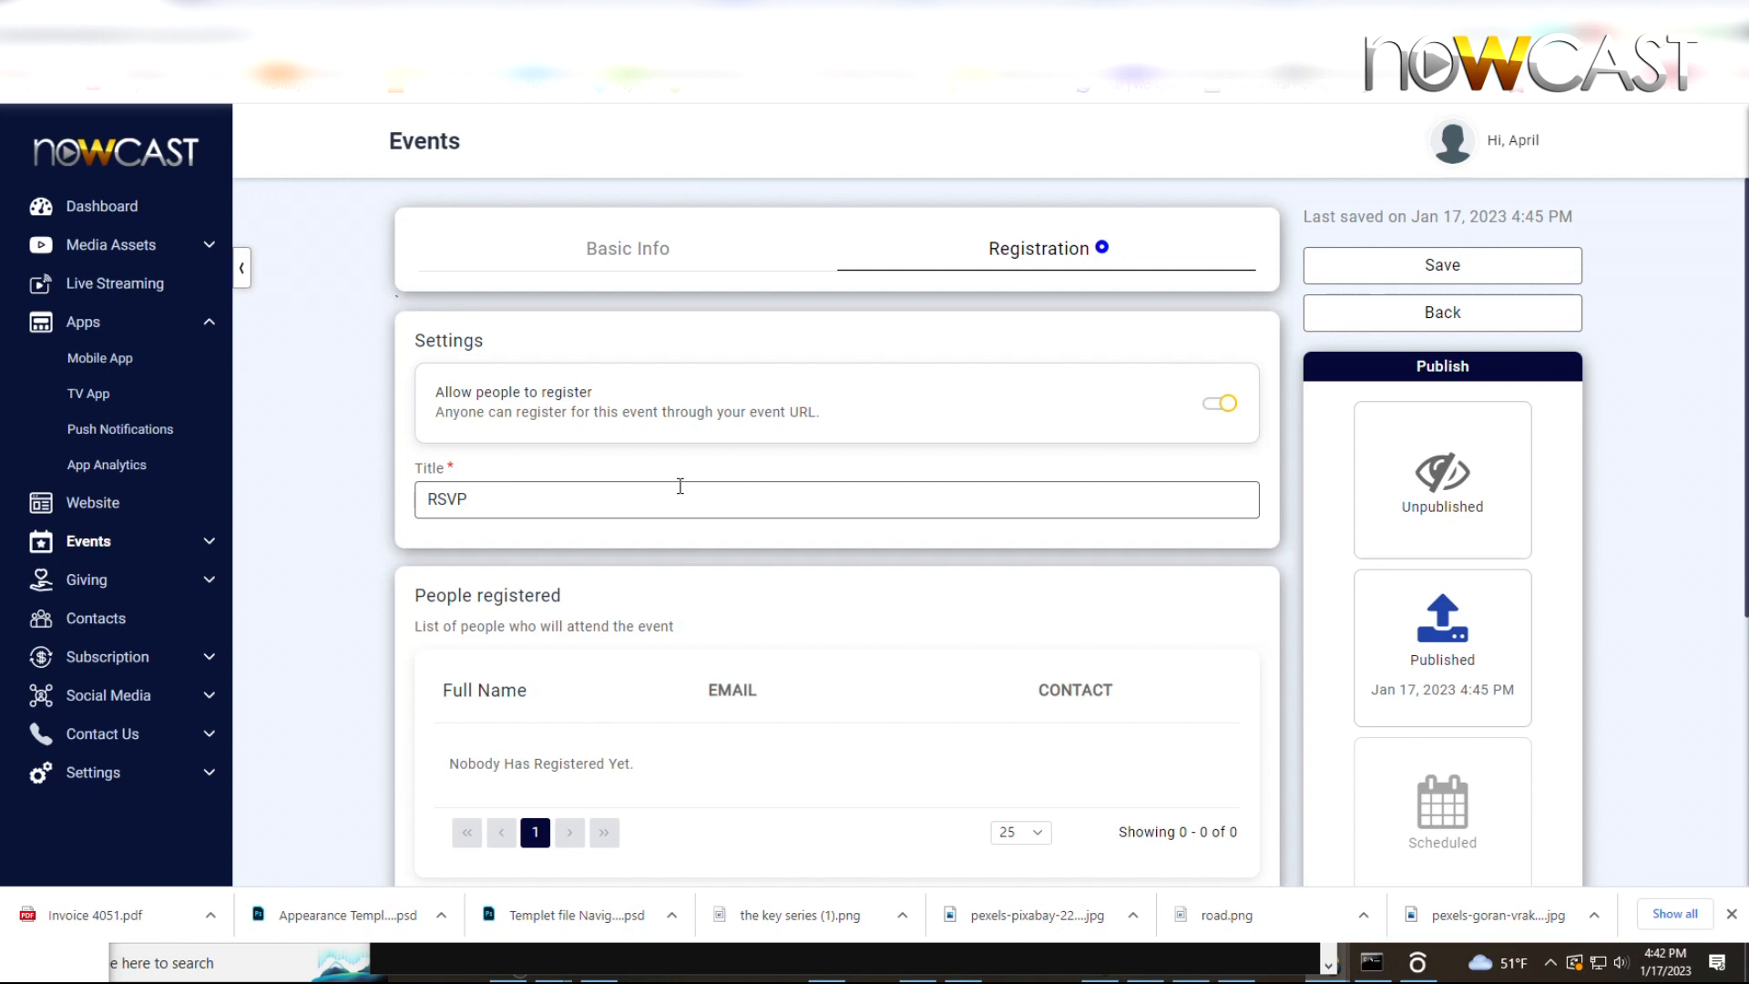
Step: Save the event with its registration settings and return to the events calendar's page
scroll(681, 486, down, 1)
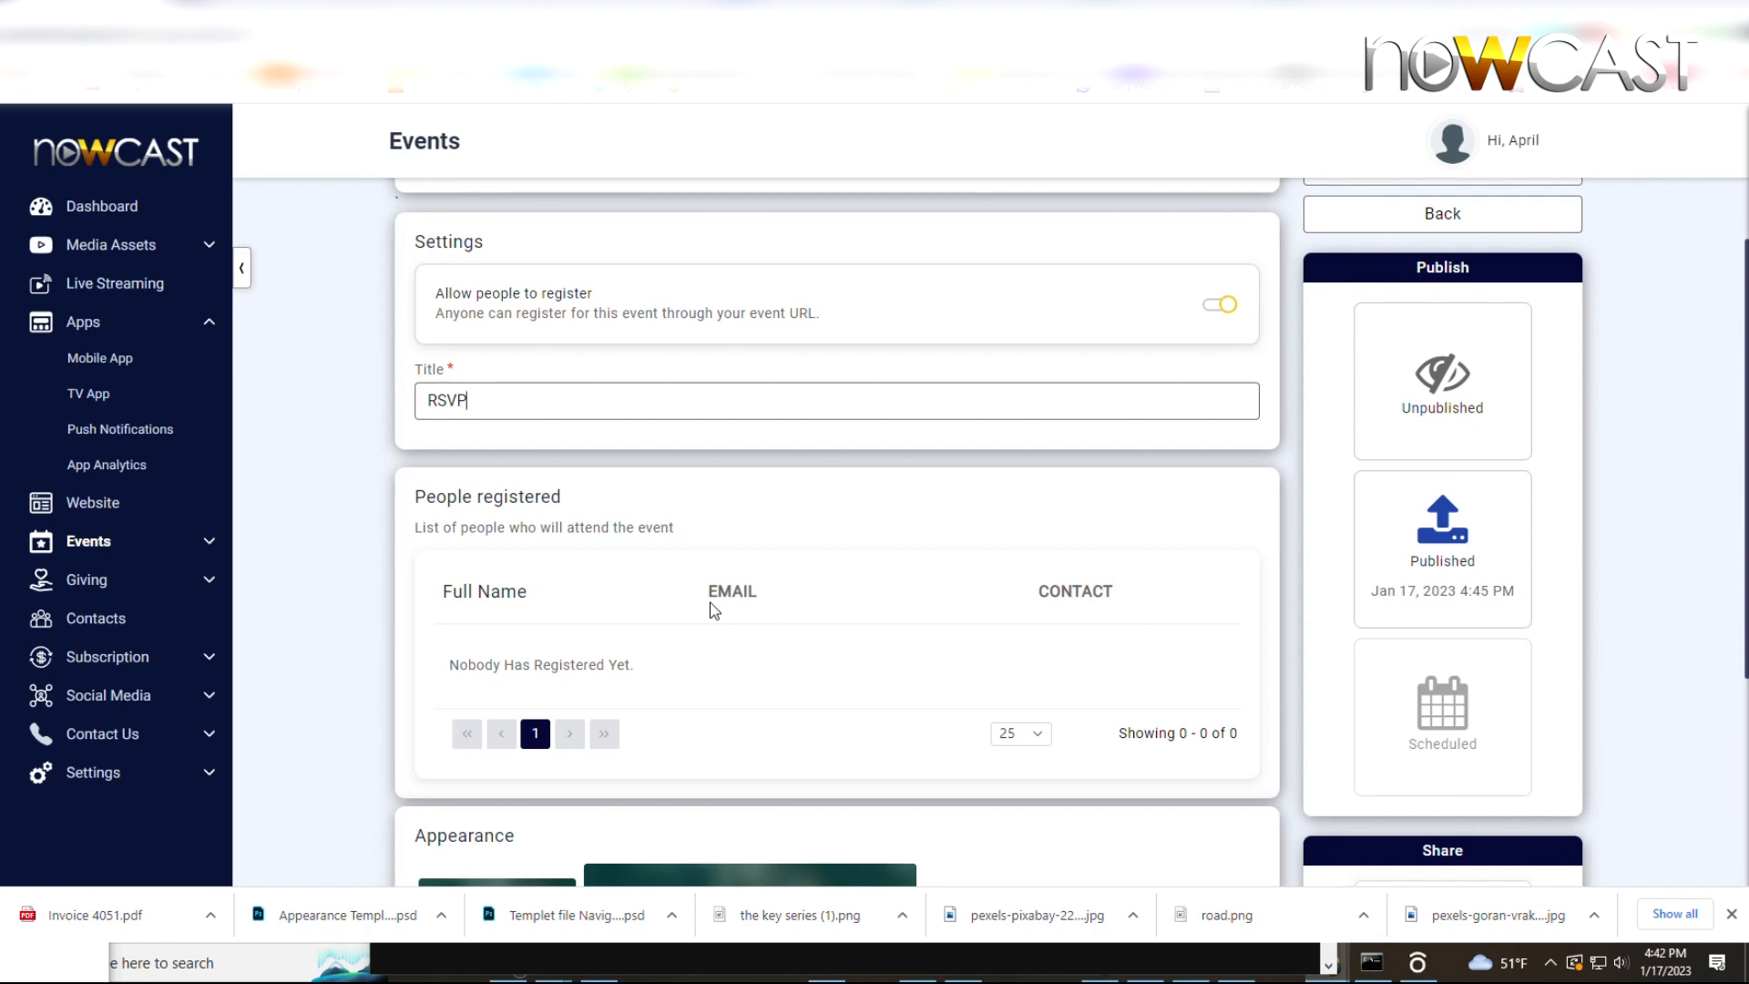
scroll(710, 607, down, 3)
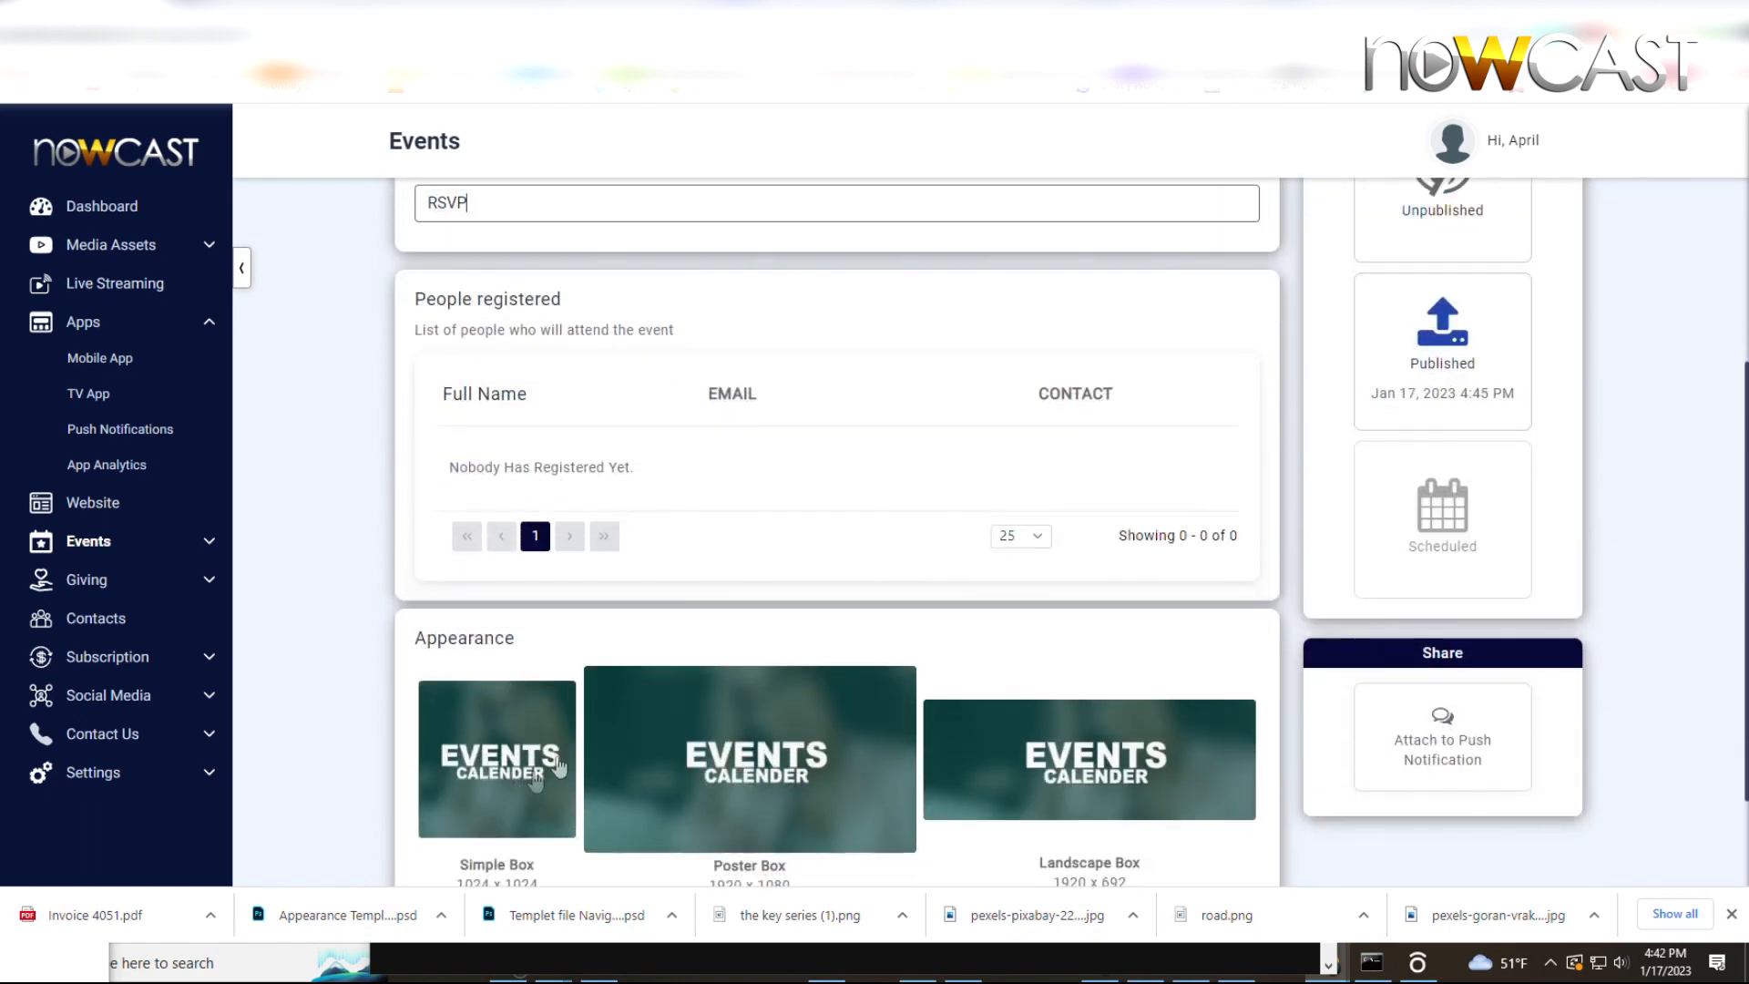
scroll(461, 747, down, 2)
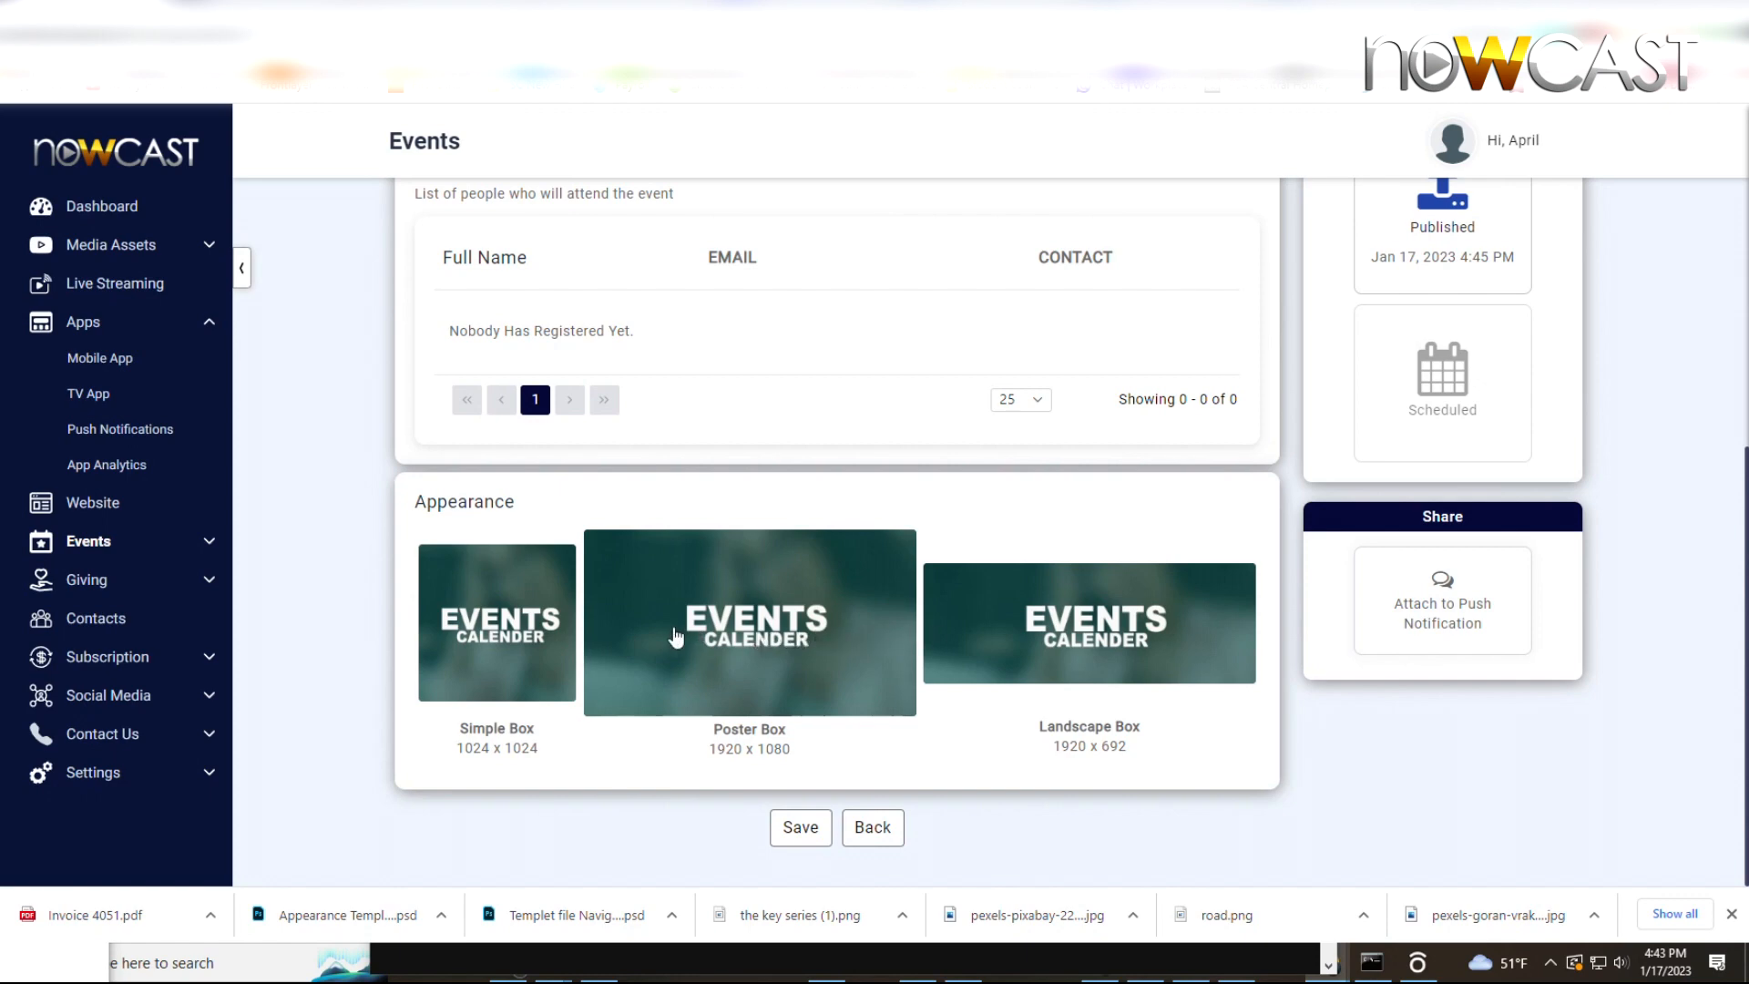
scroll(696, 603, up, 5)
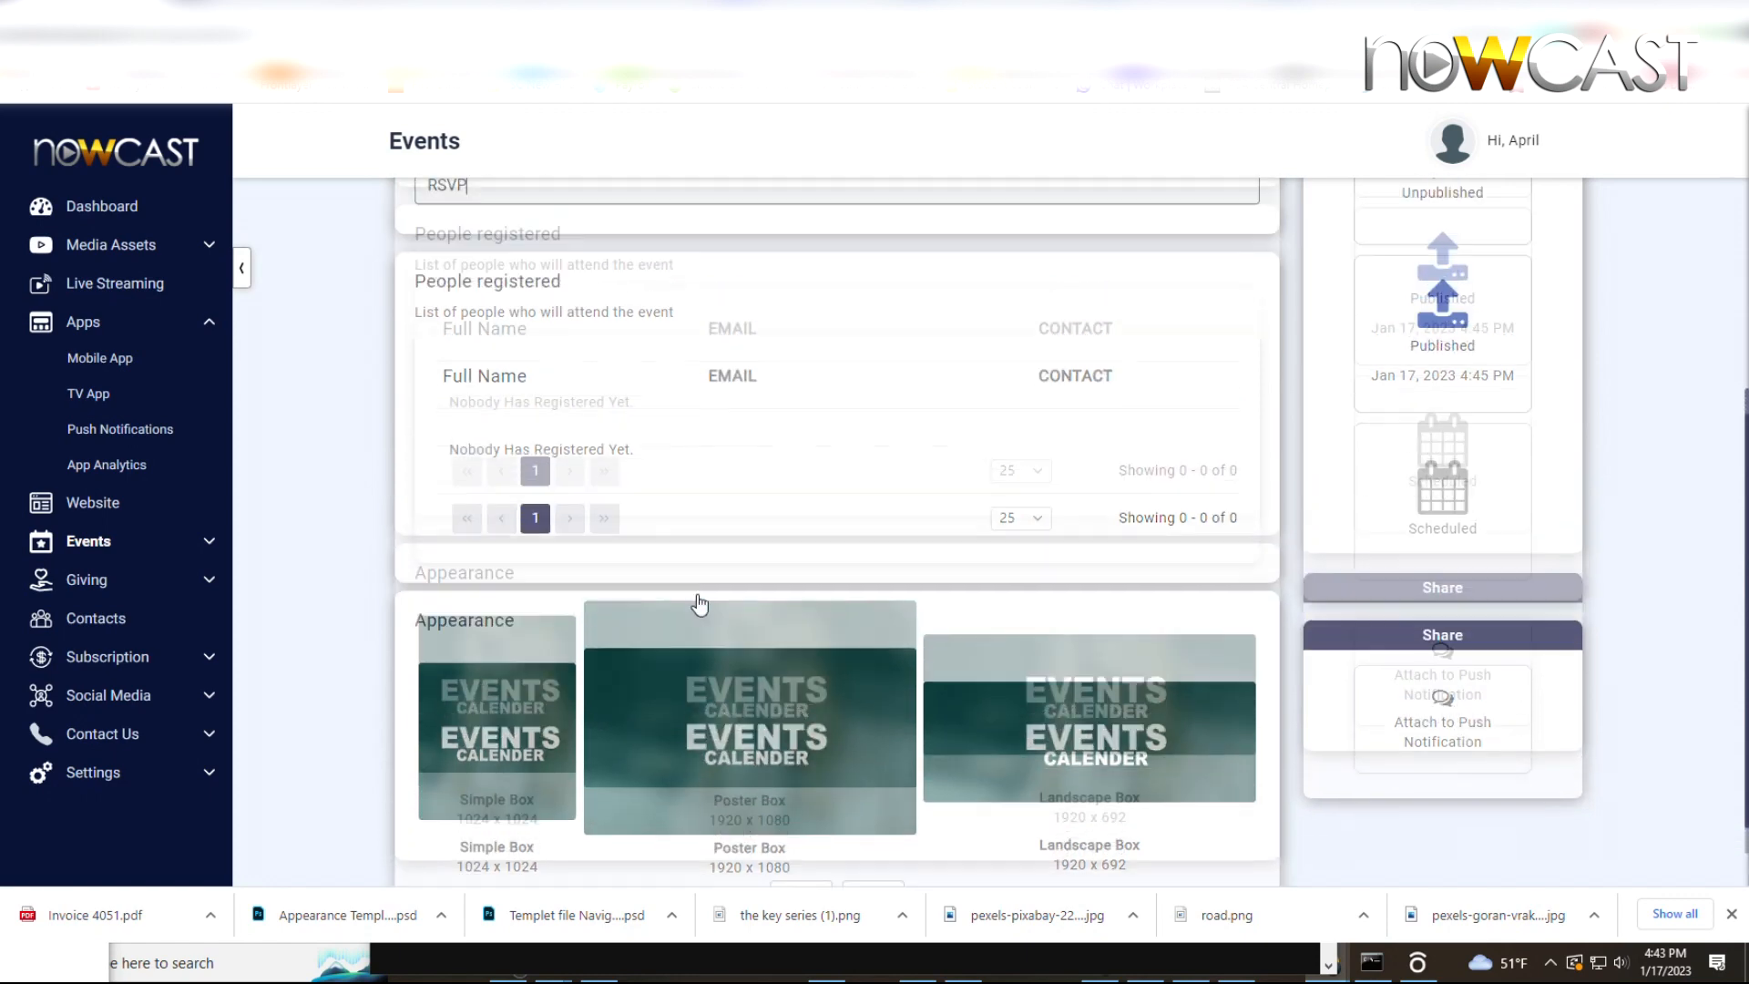
scroll(696, 588, down, 5)
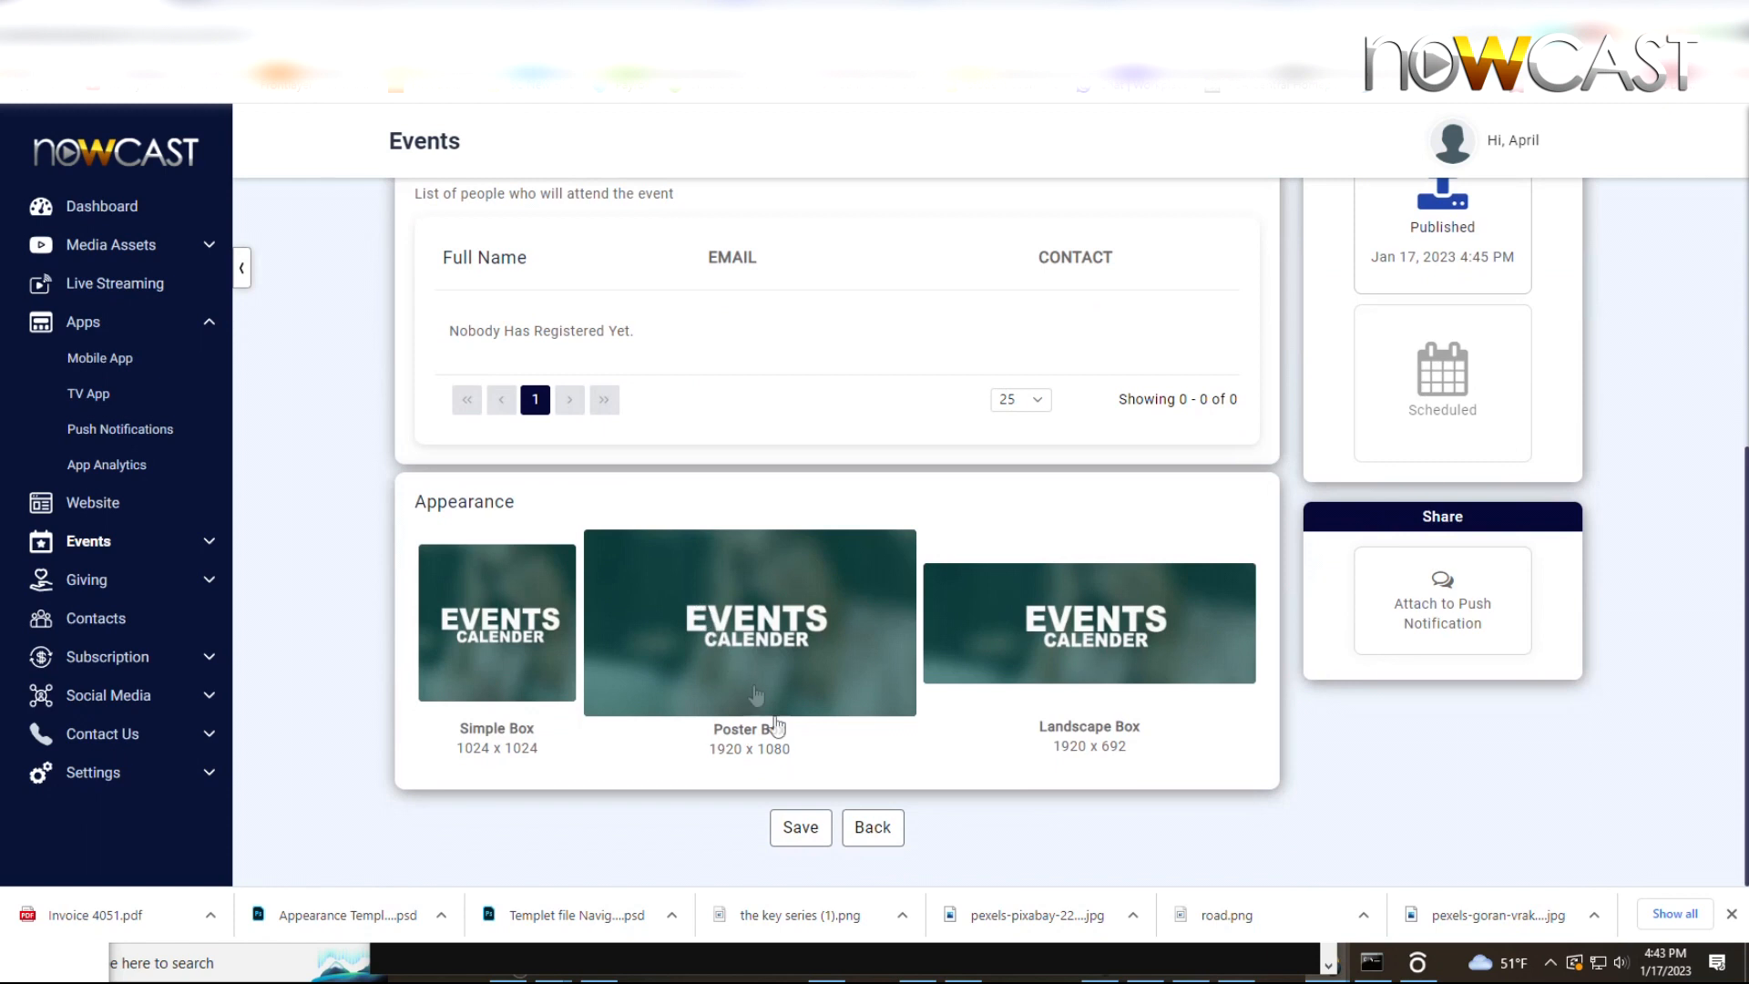
click(801, 827)
click(795, 825)
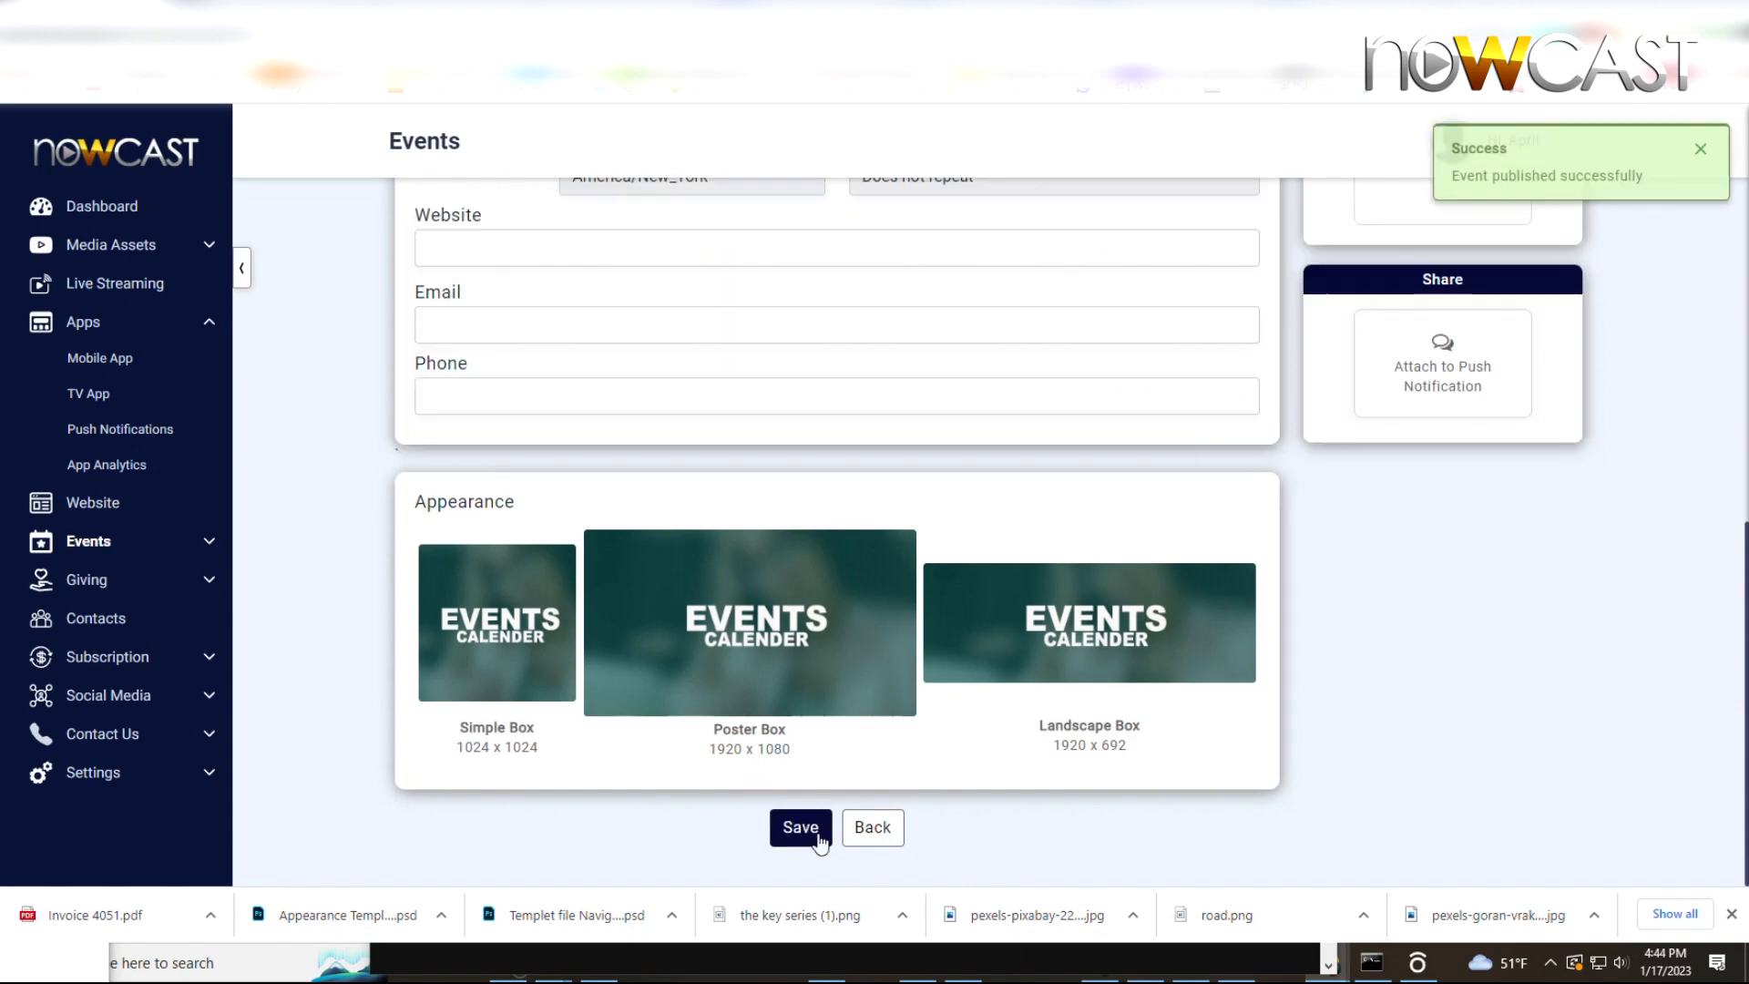
scroll(1598, 693, up, 4)
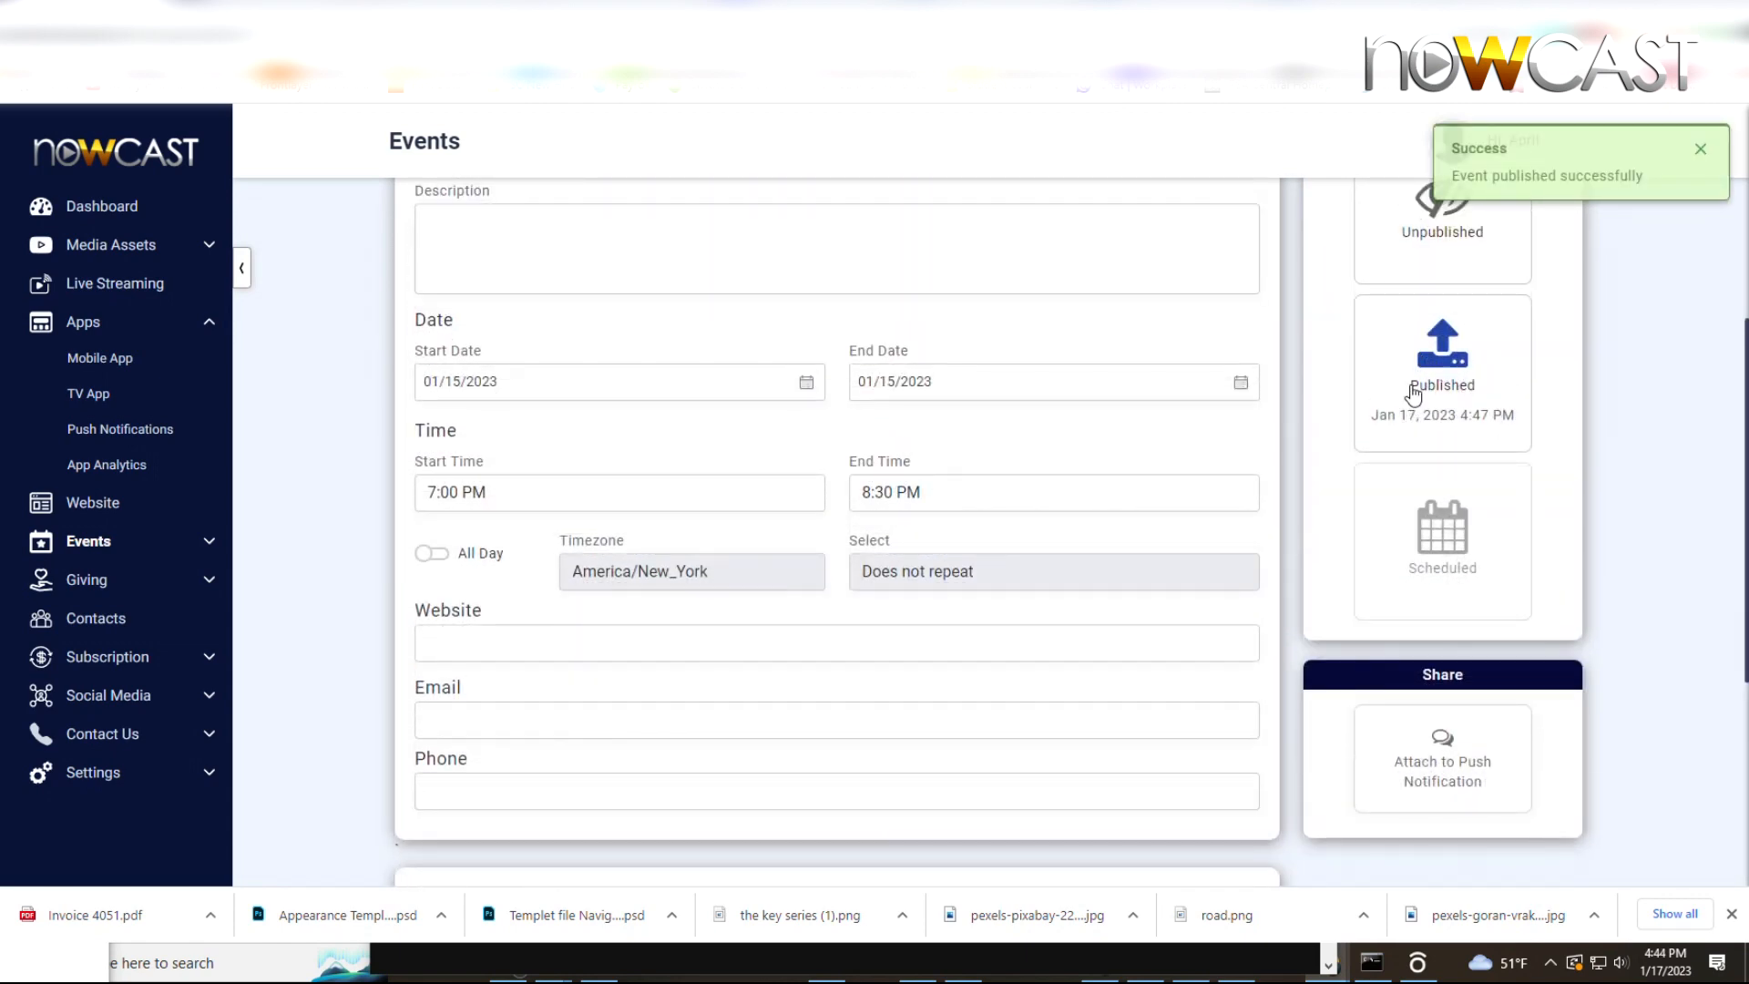
scroll(1427, 369, up, 3)
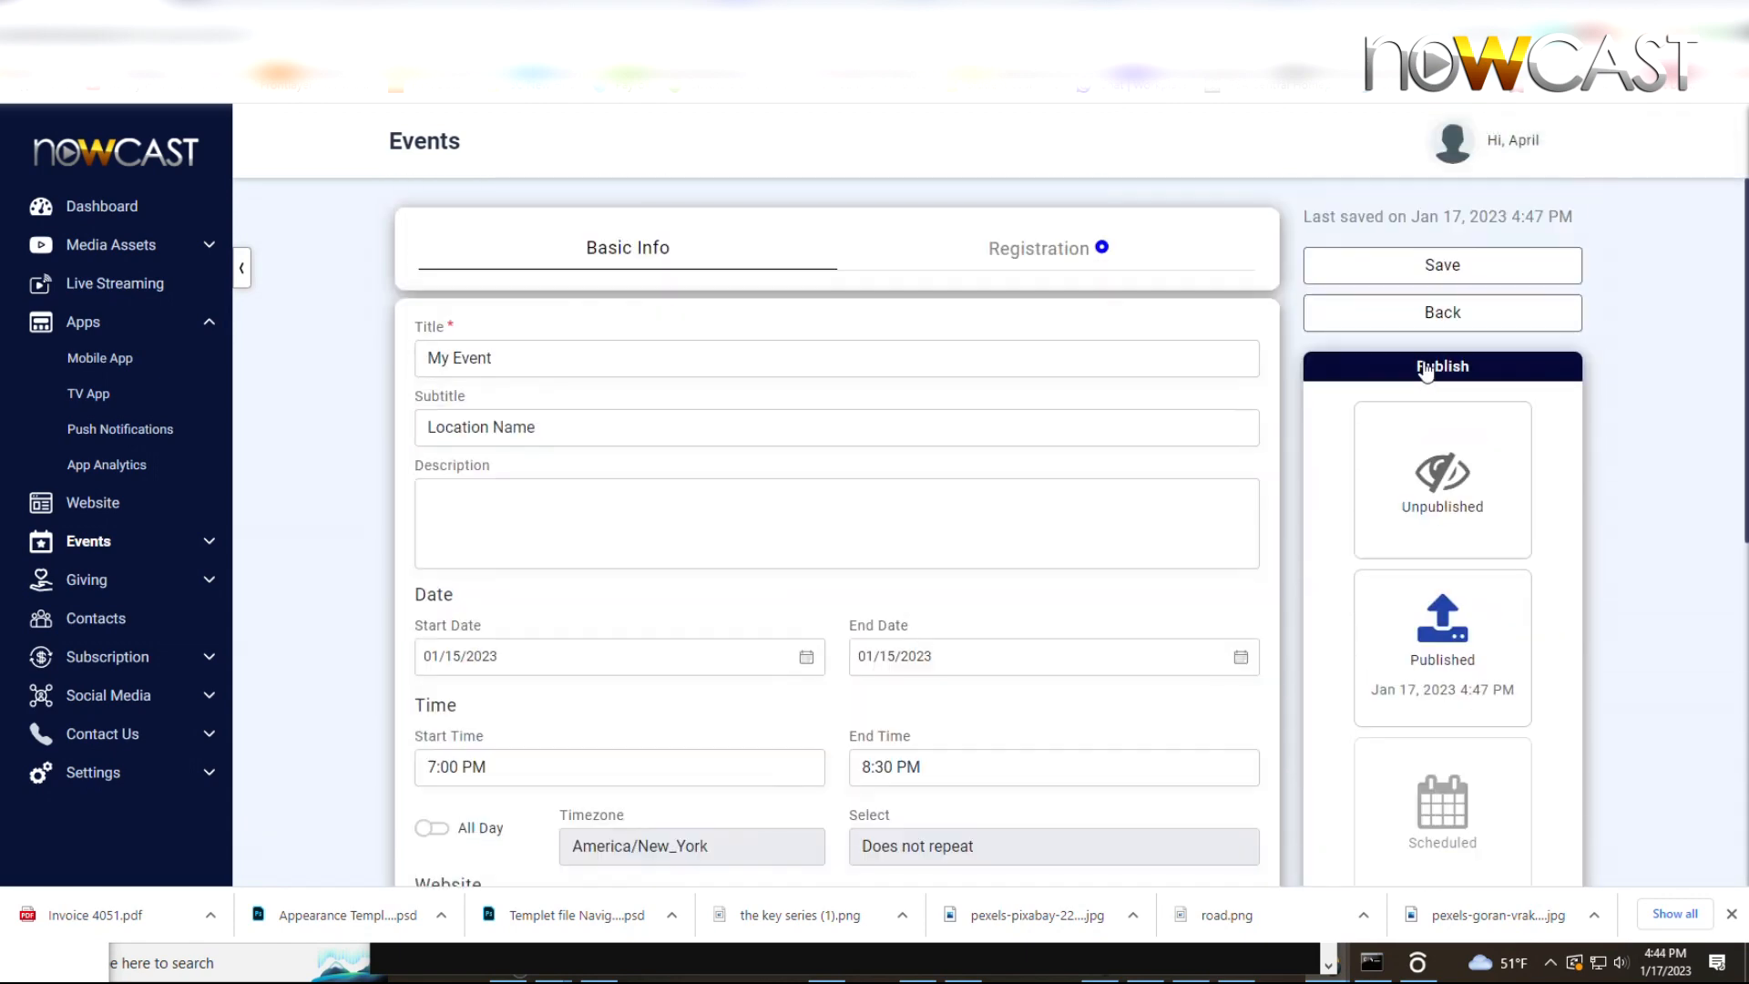
click(1435, 319)
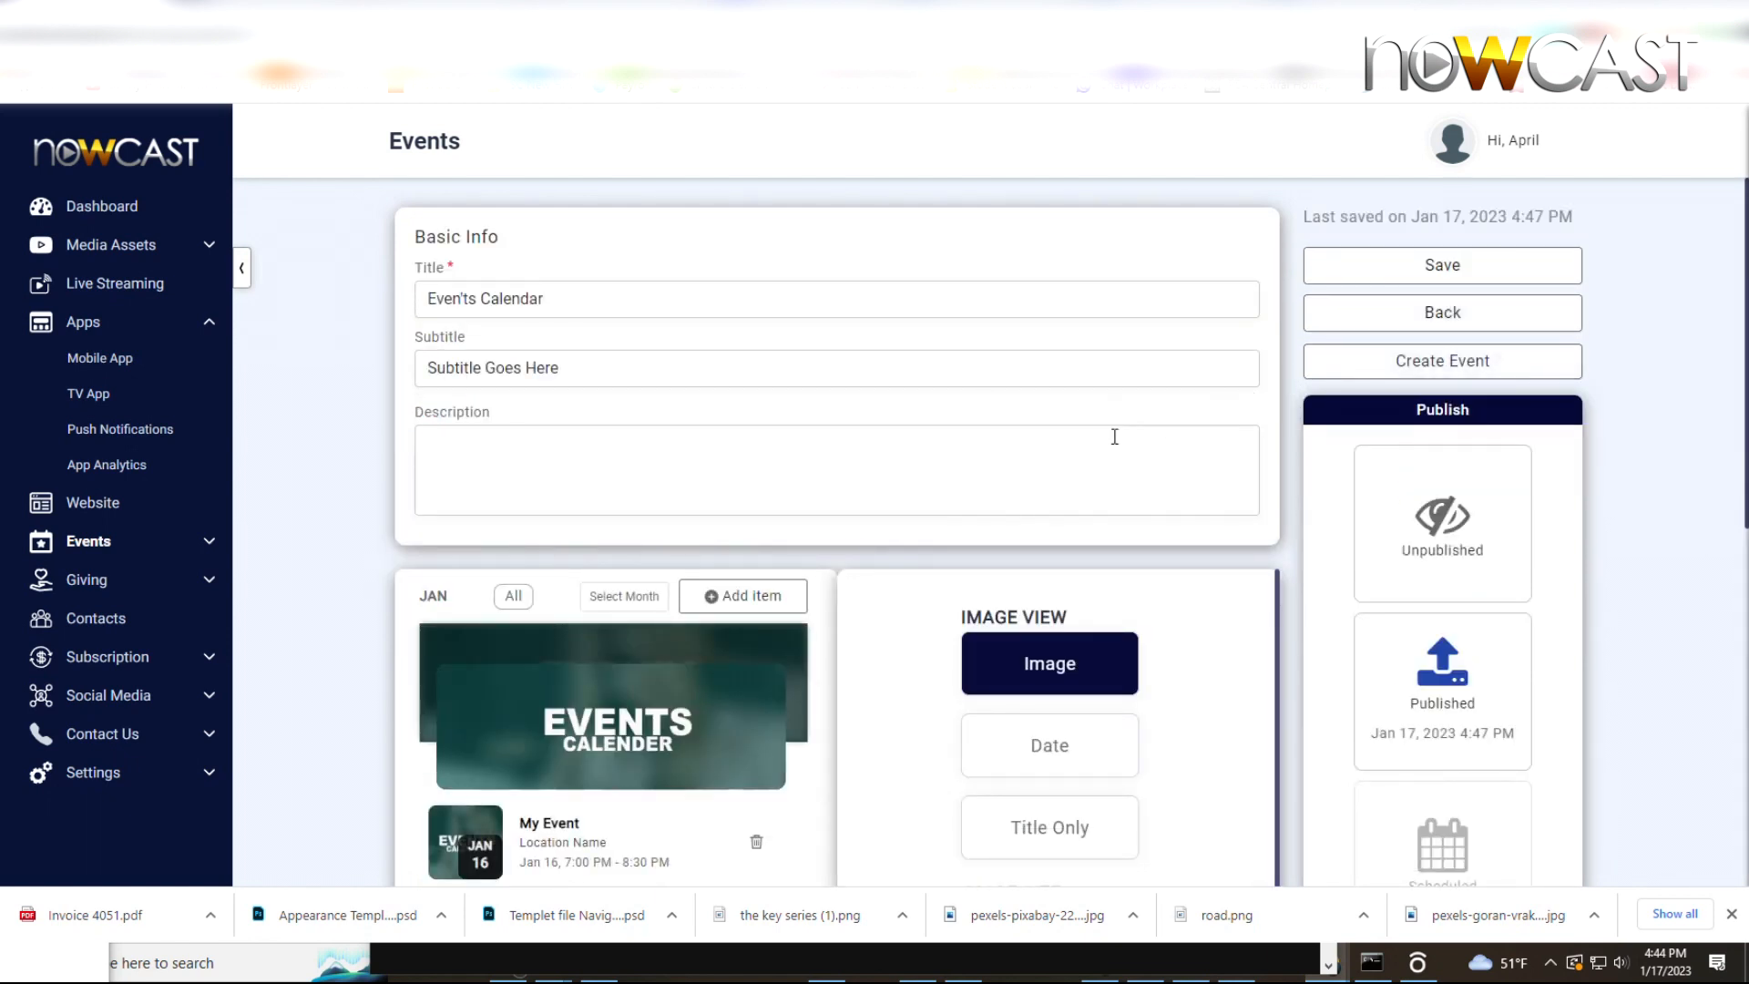
Step: Preview the calendar's event list in the Date and Title Only image views, and switch back to the Image view
scroll(528, 672, down, 2)
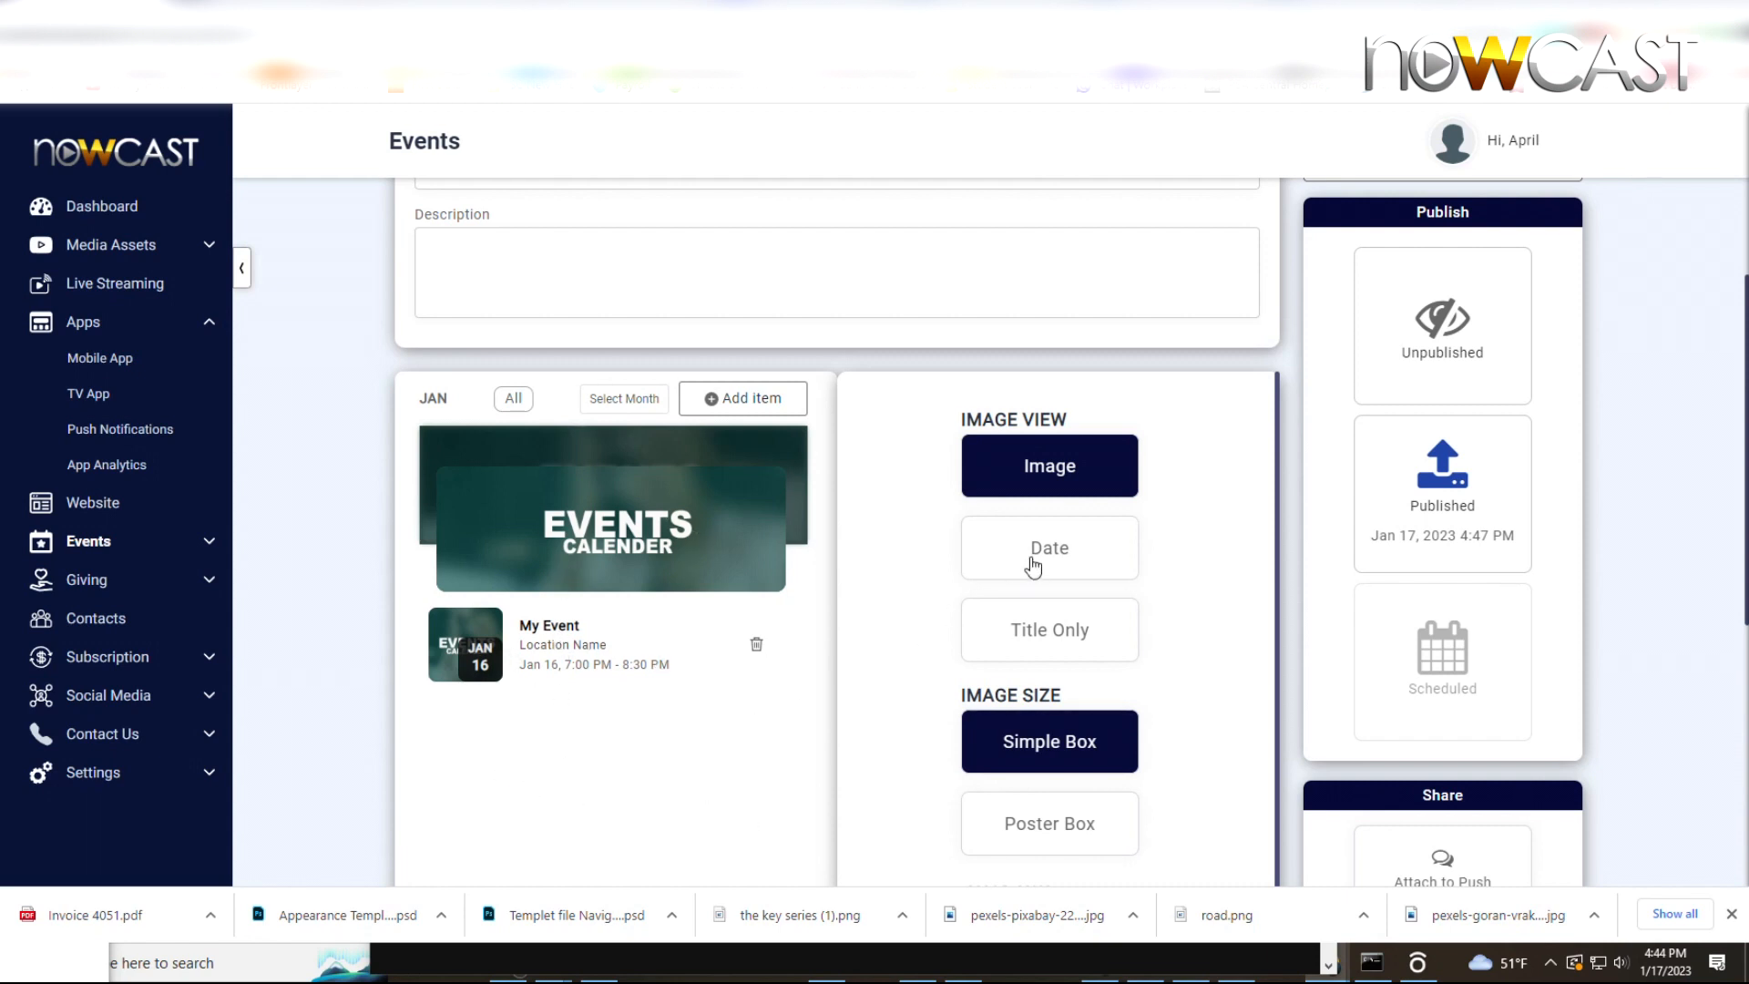
click(1065, 552)
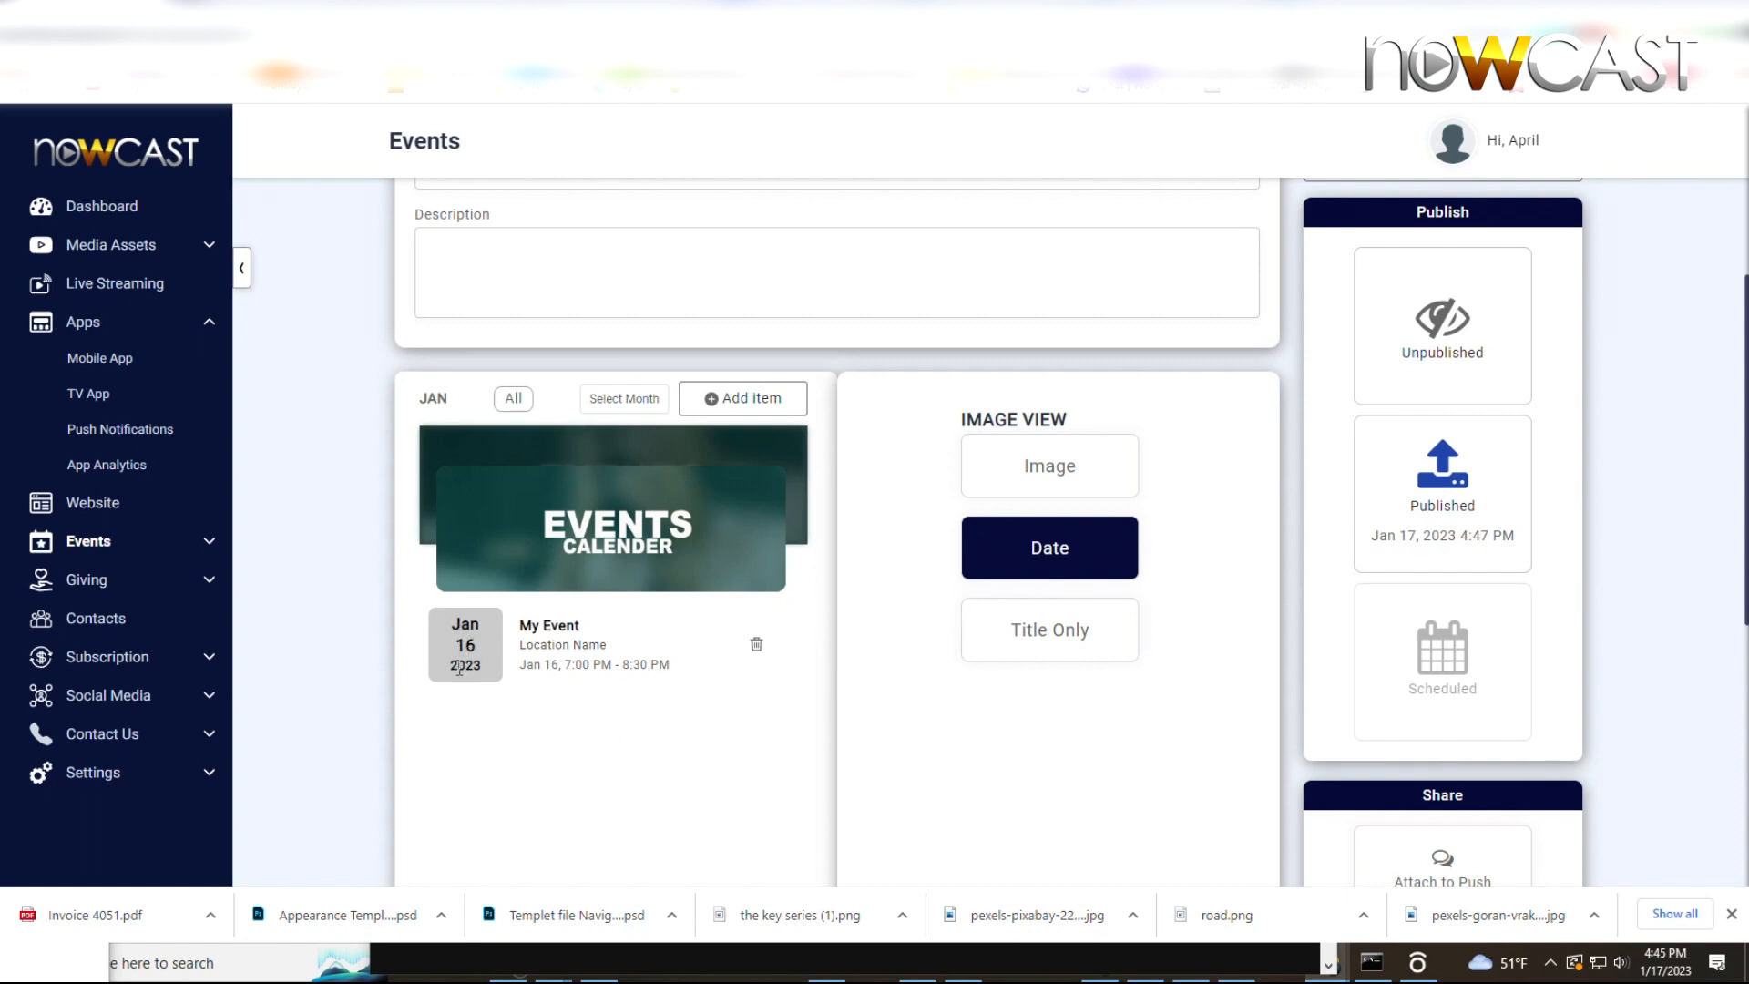
click(999, 645)
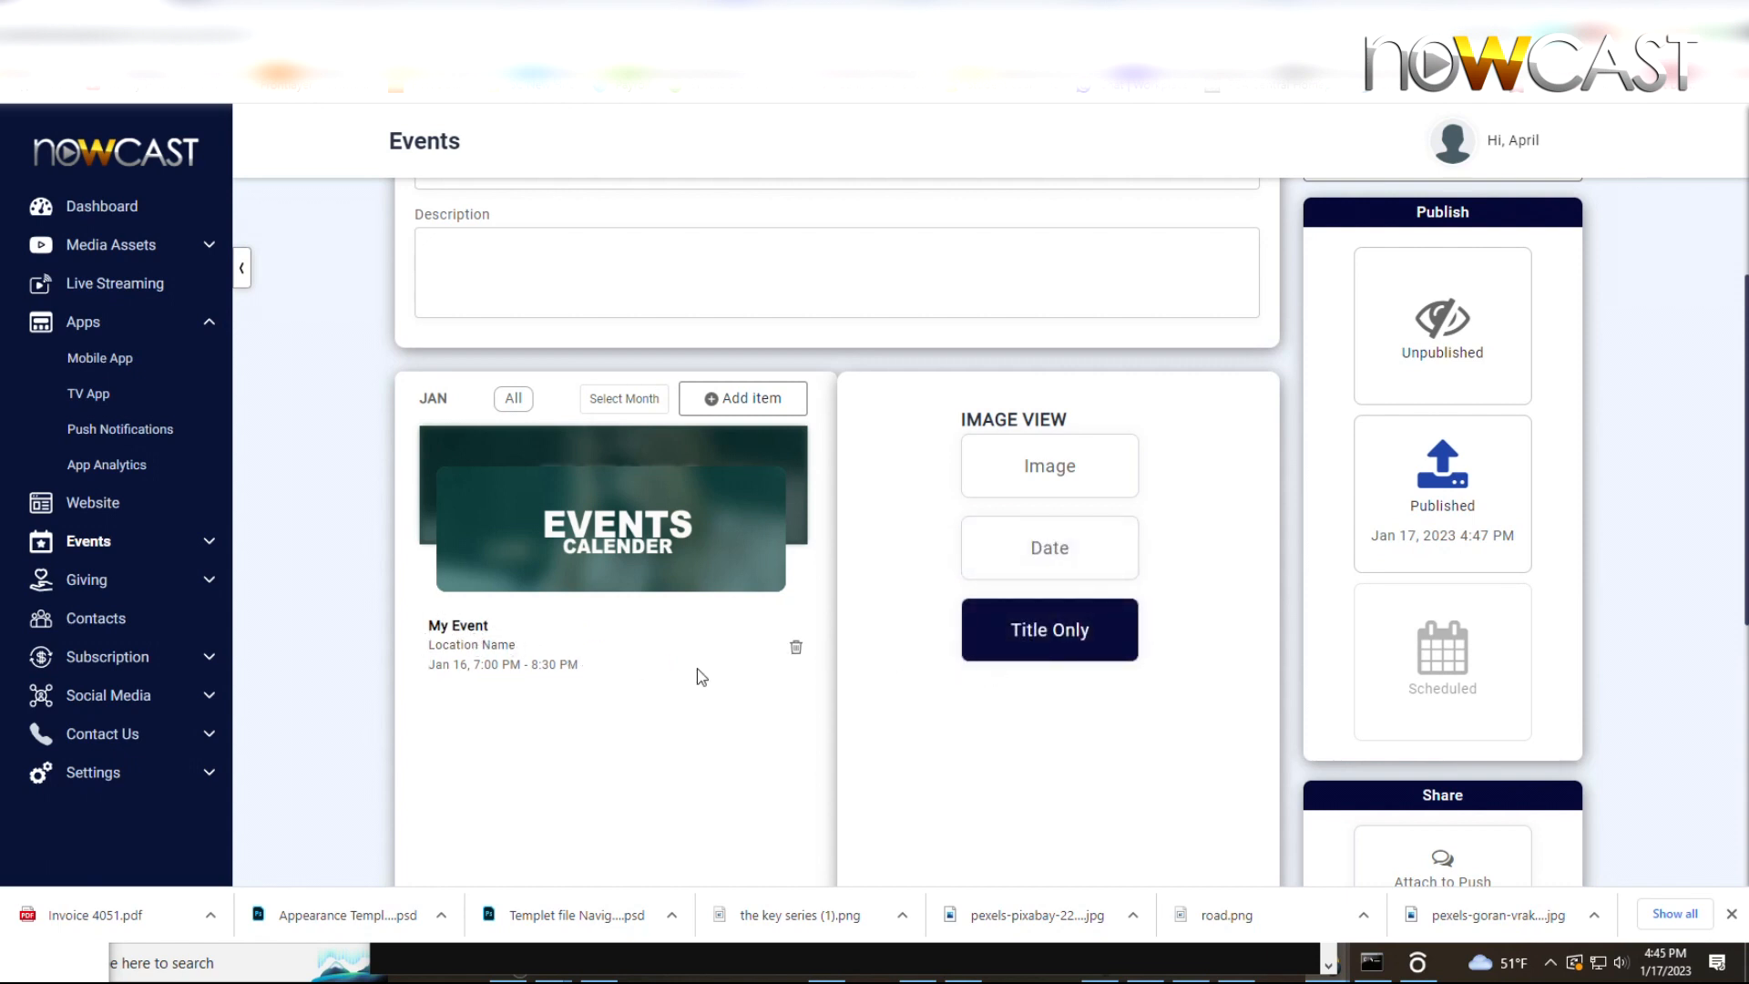
click(1022, 486)
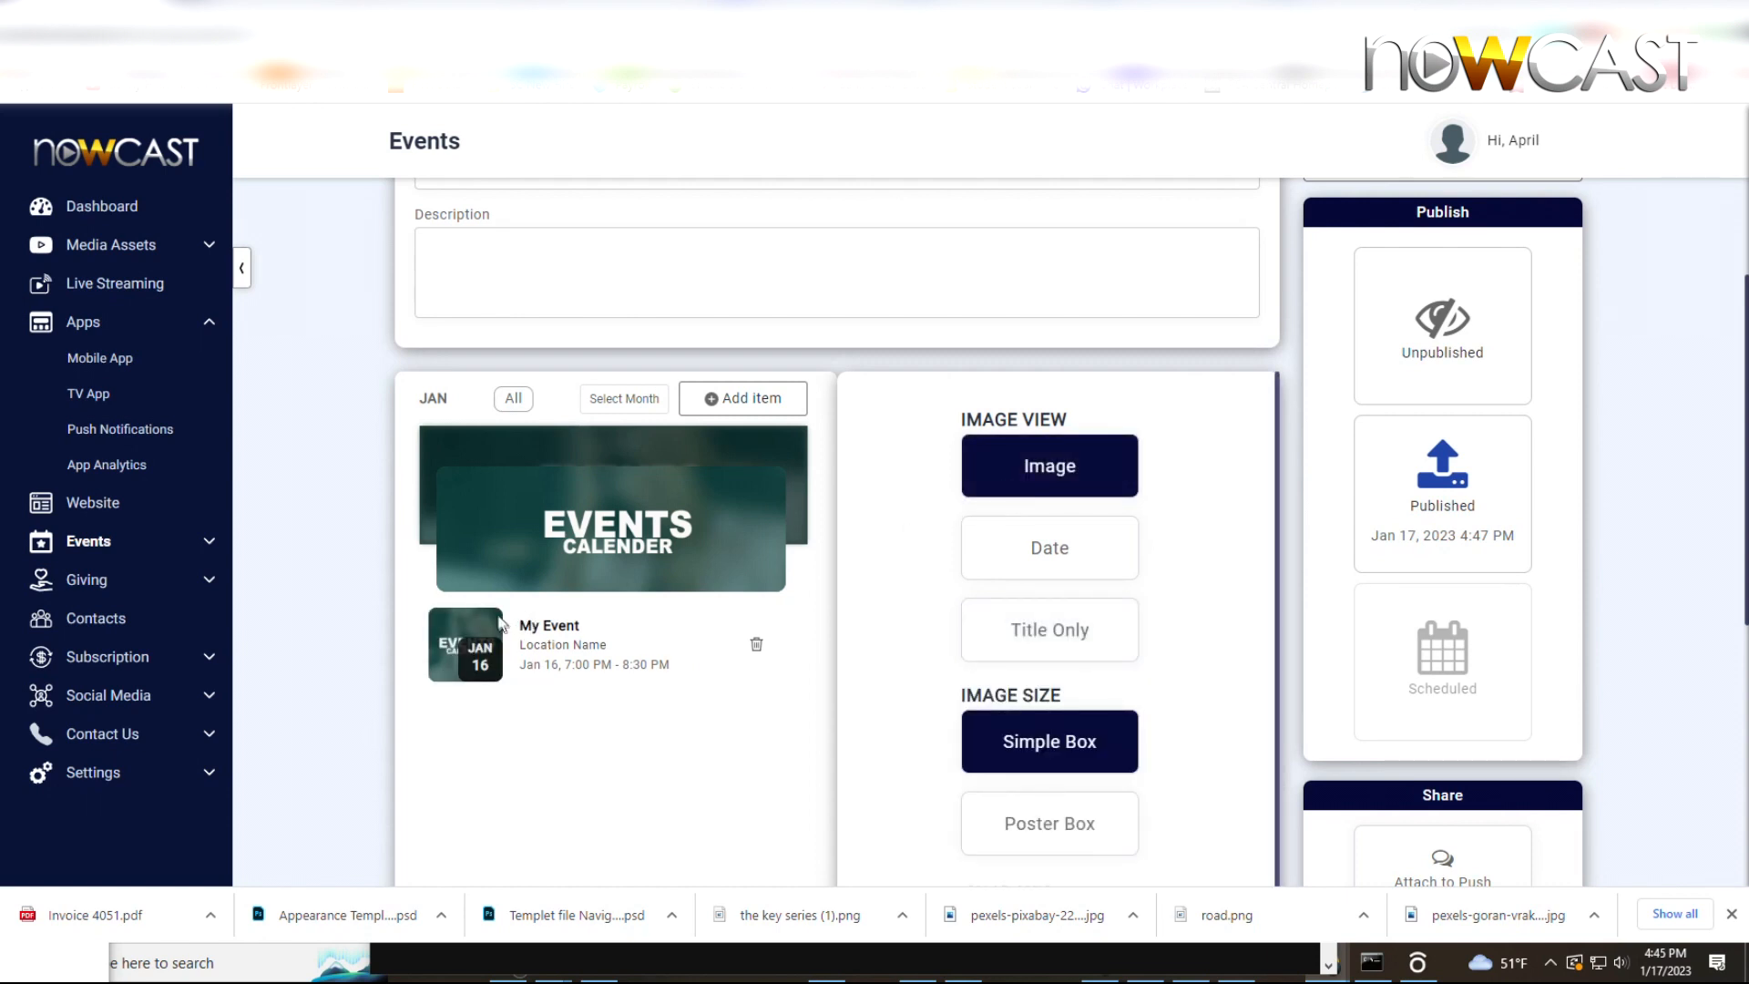
Step: Set the calendar's event image size to Poster Box and preview the list with shadows turned on
scroll(790, 726, down, 1)
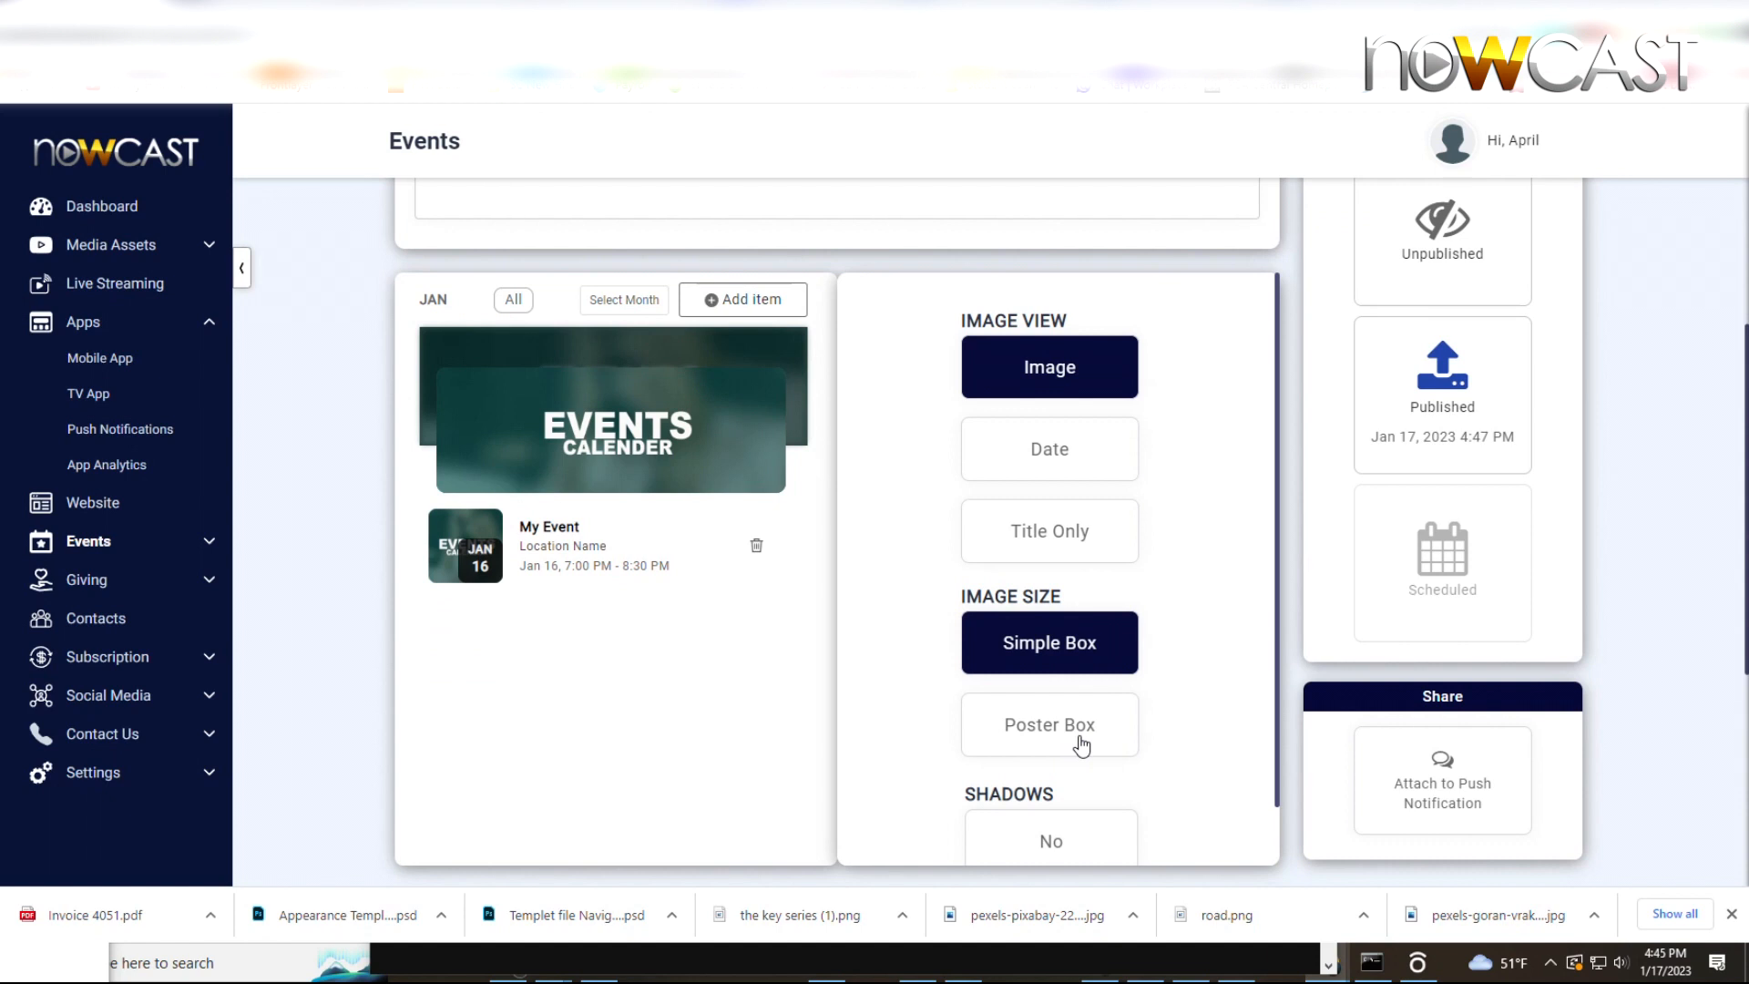
click(1046, 731)
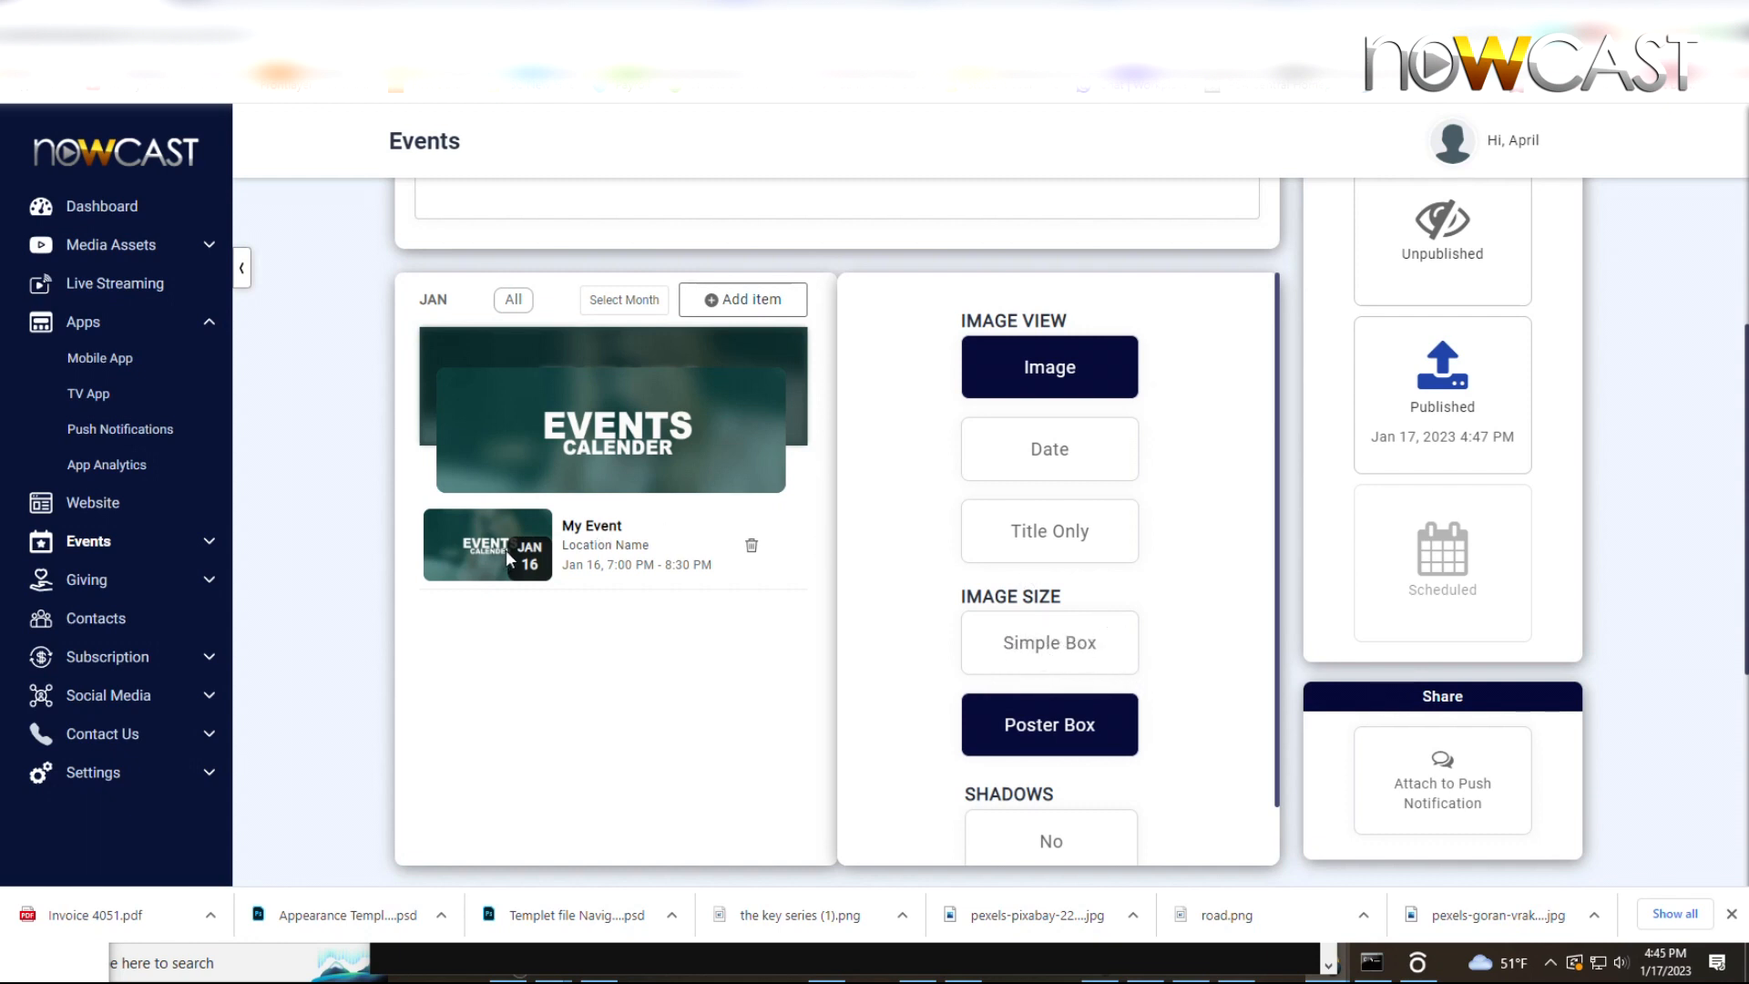
scroll(664, 697, down, 1)
click(1076, 736)
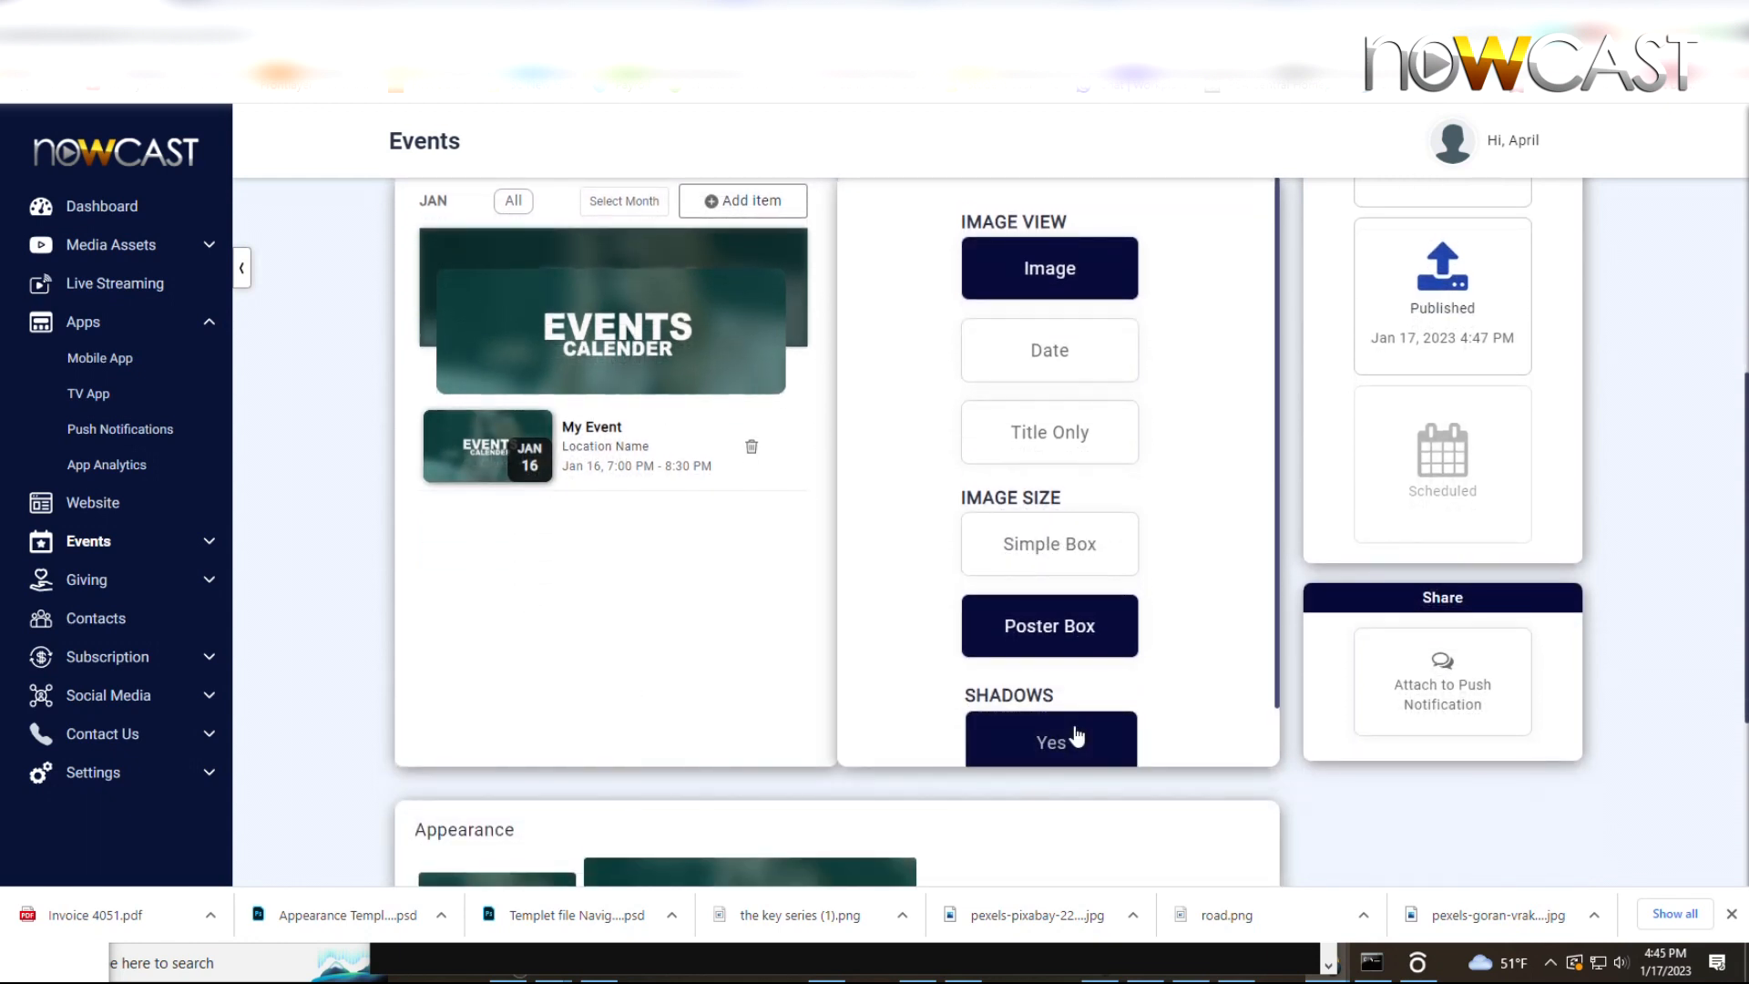
scroll(938, 628, down, 1)
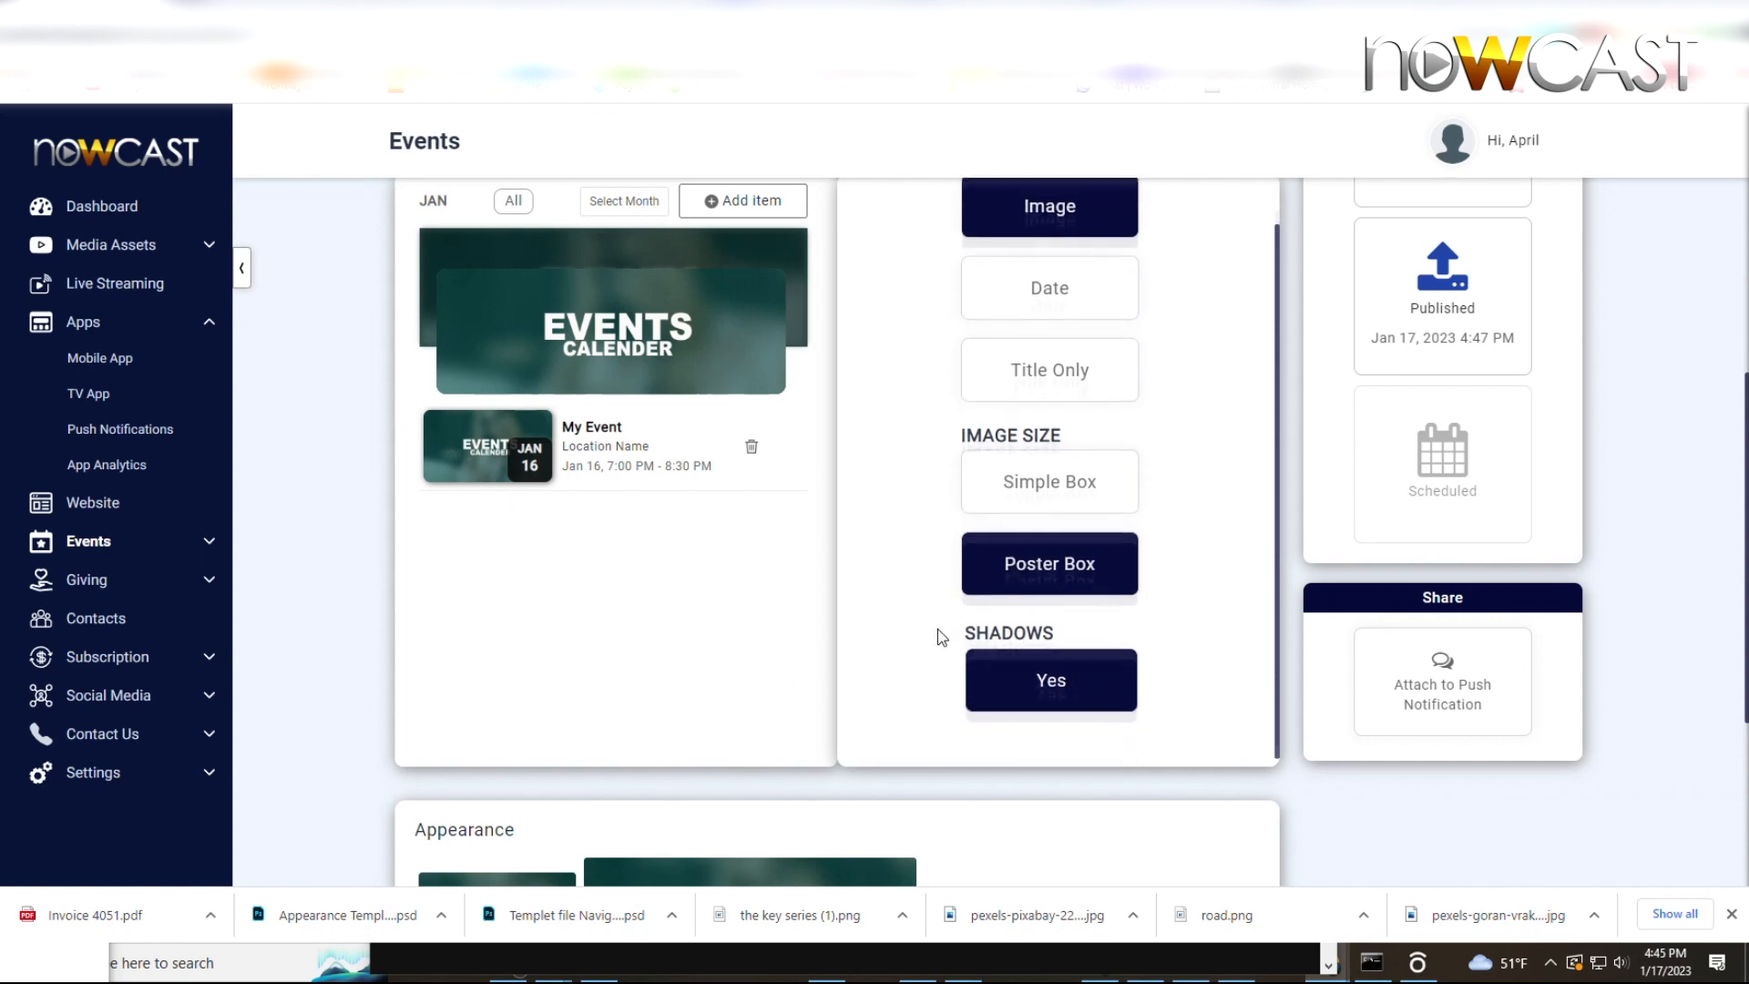
scroll(517, 590, down, 1)
scroll(523, 565, up, 2)
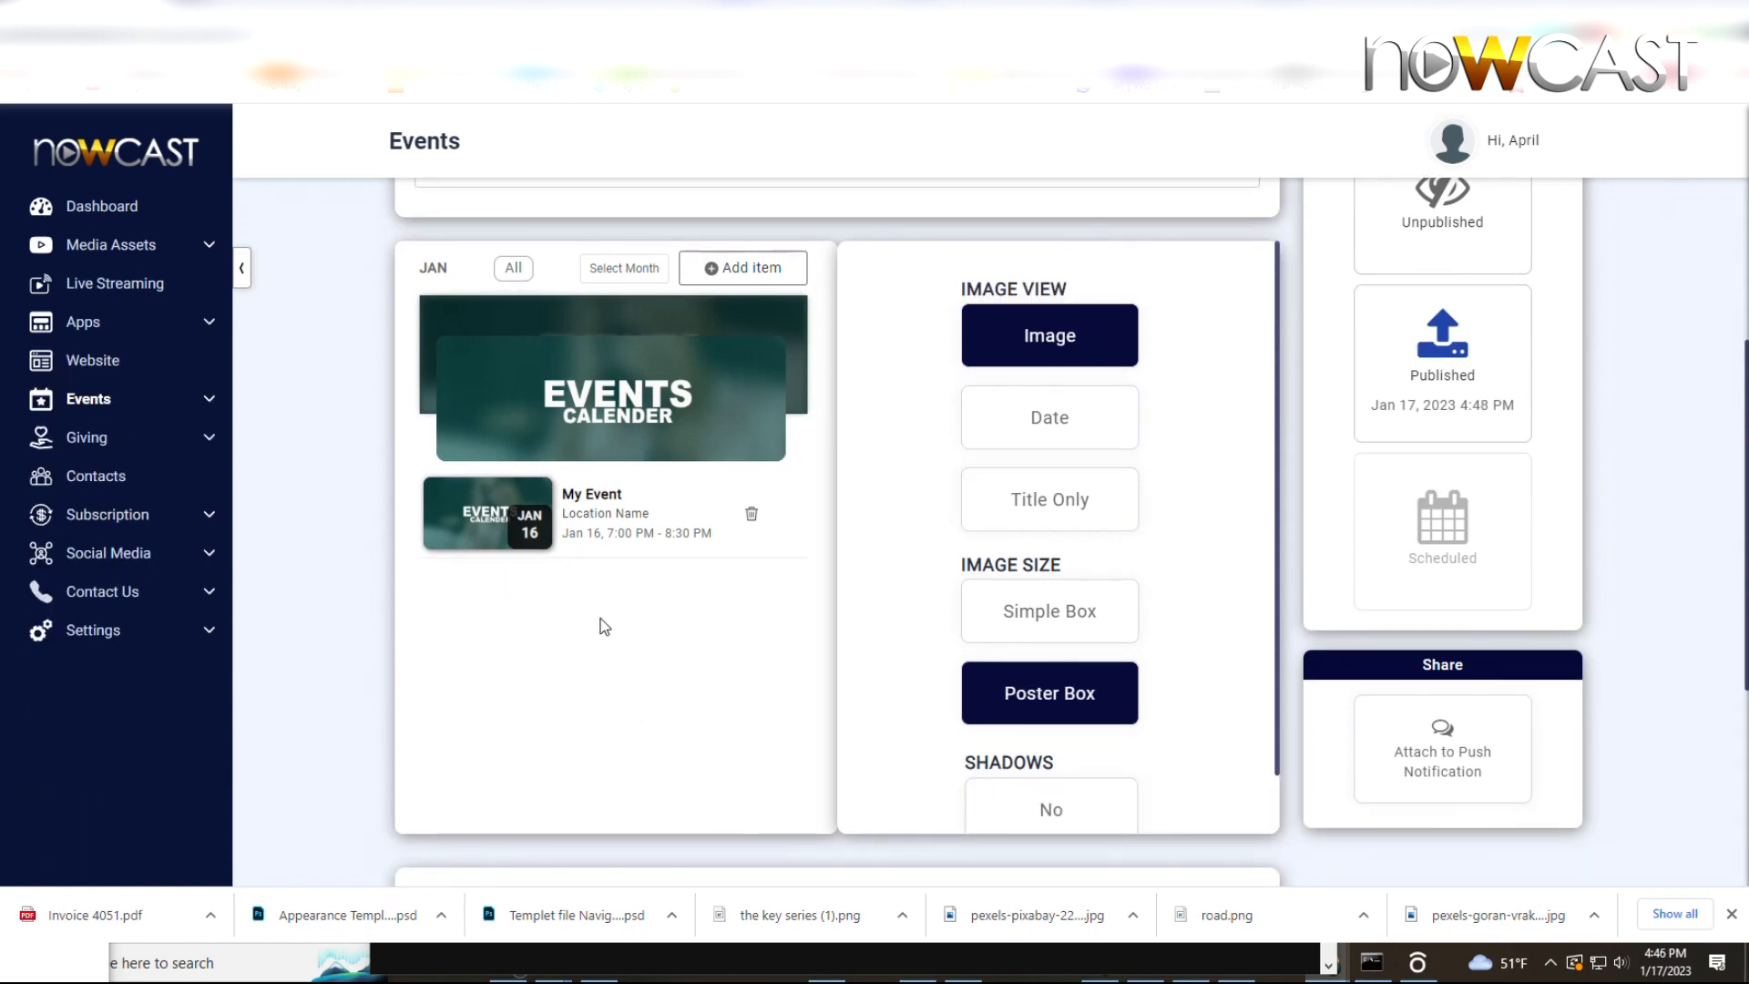
Step: Save the events calendar with its display settings and go to the Mobile App page
scroll(624, 635, down, 4)
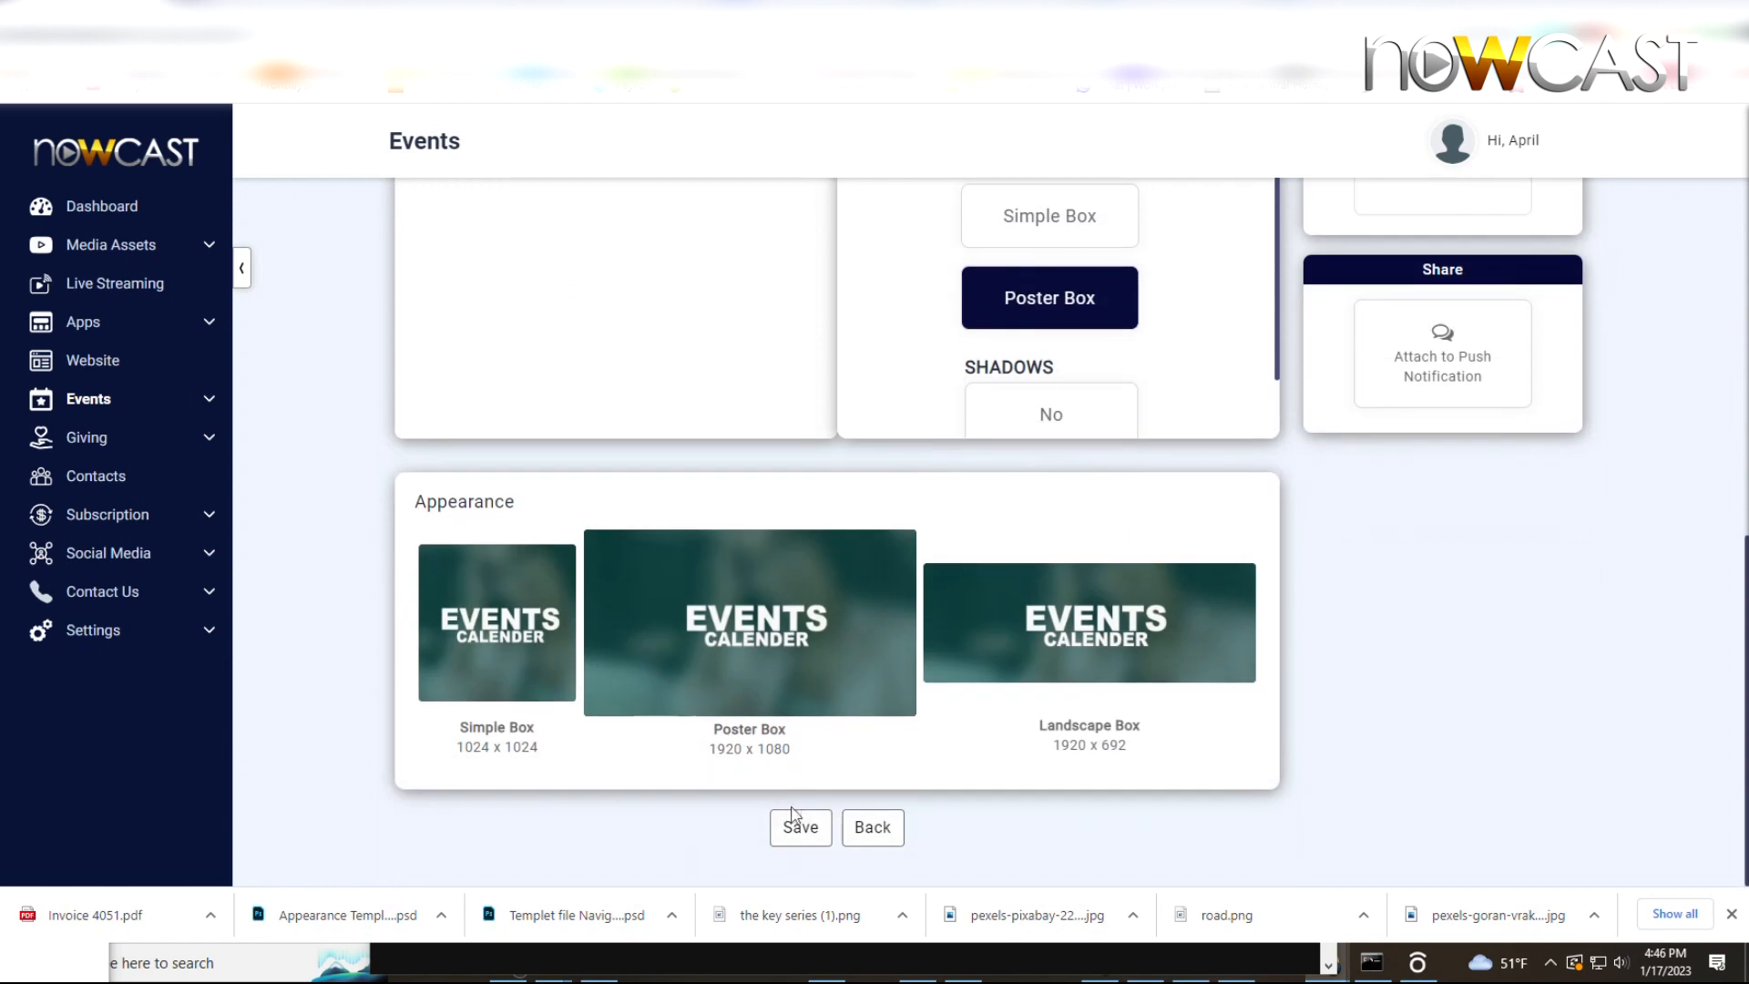
click(820, 834)
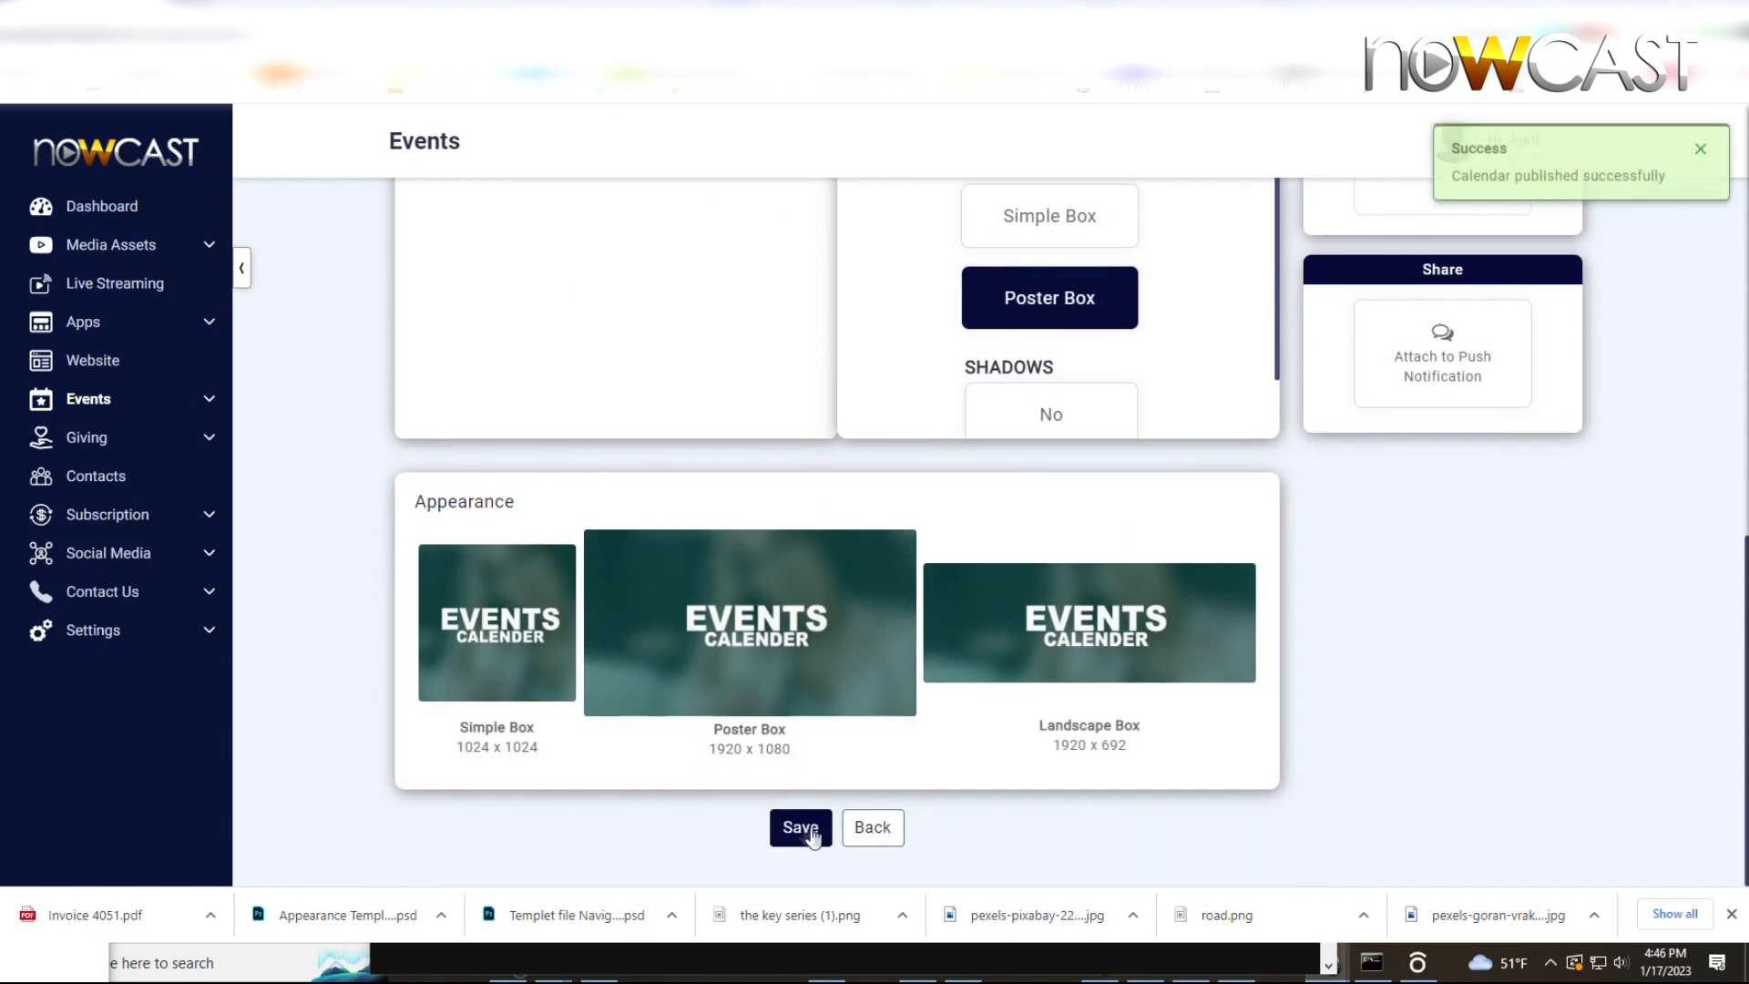
click(132, 326)
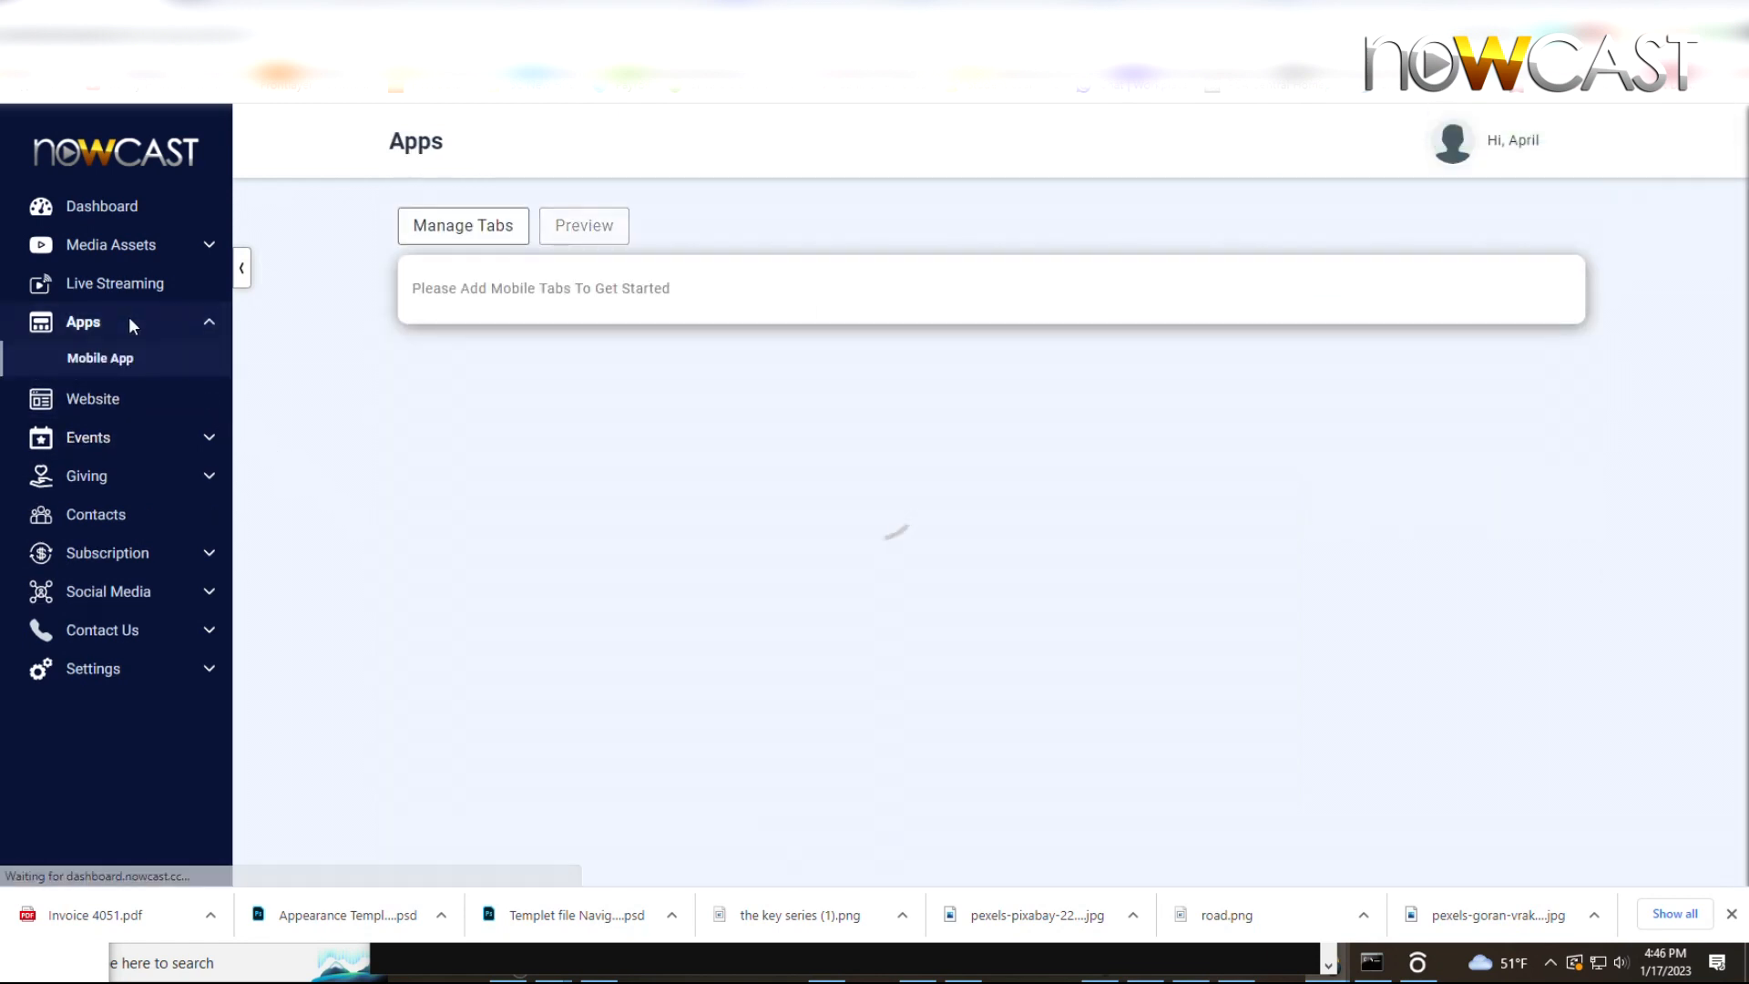